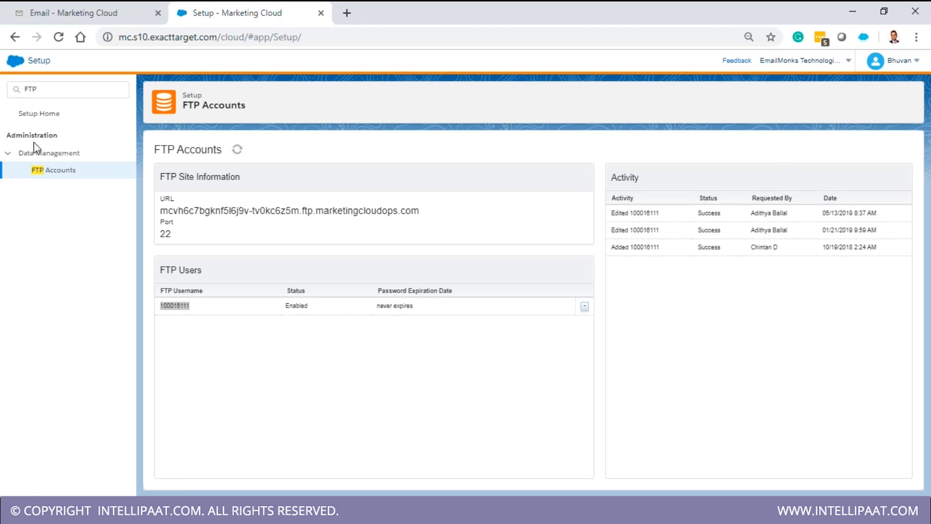
Step: Examine the FTP Accounts setup page, highlighting the FTP site URL, the port and the FTP username
click(45, 93)
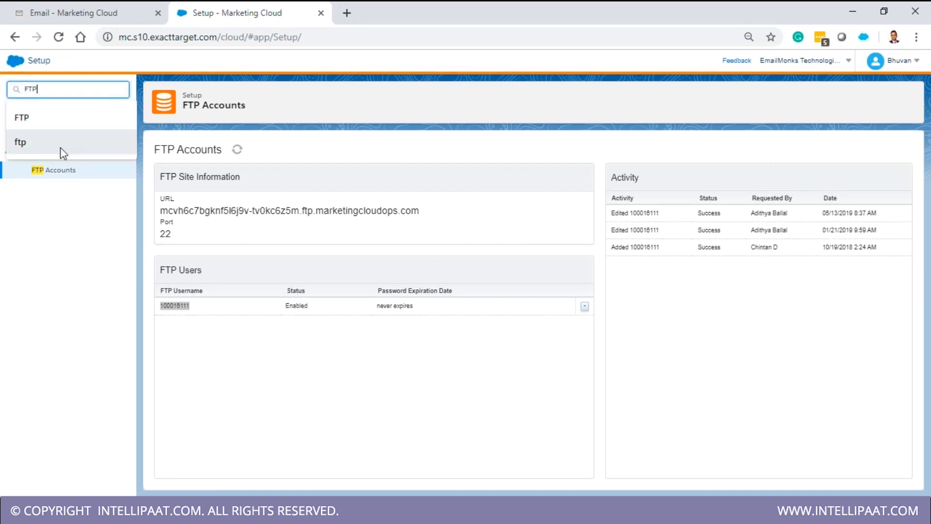
click(53, 183)
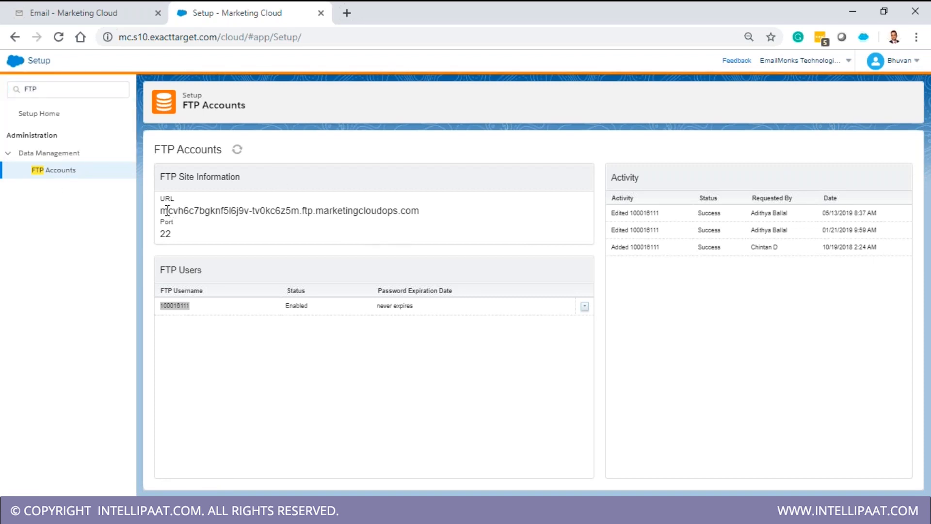
drag(162, 210, 420, 210)
drag(173, 235, 160, 238)
double_click(178, 307)
drag(161, 210, 431, 221)
drag(156, 234, 178, 238)
drag(423, 212, 155, 226)
key(ctrl+a)
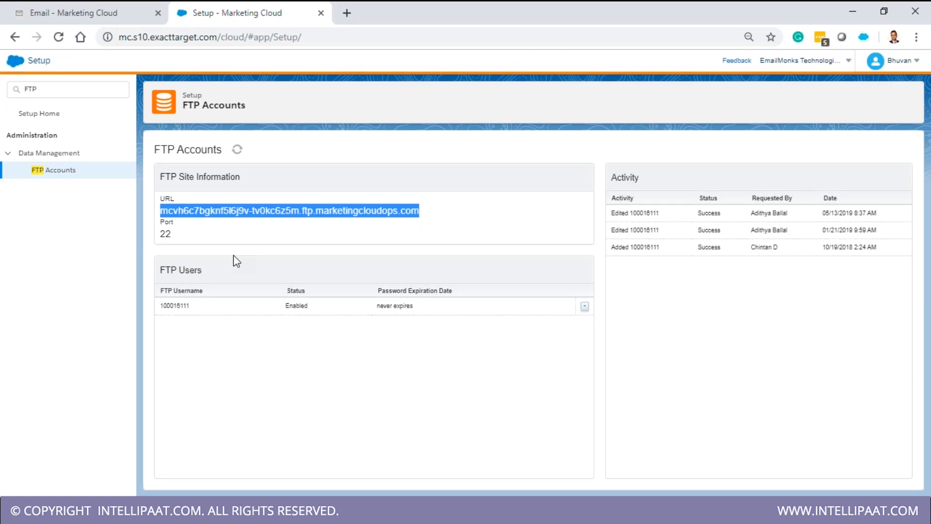
mouse_move(423, 212)
mouse_down()
mouse_move(141, 214)
mouse_move(418, 212)
mouse_up()
Step: Open the Email Studio Overview in a separate browser tab and check its Interactions options
click(83, 10)
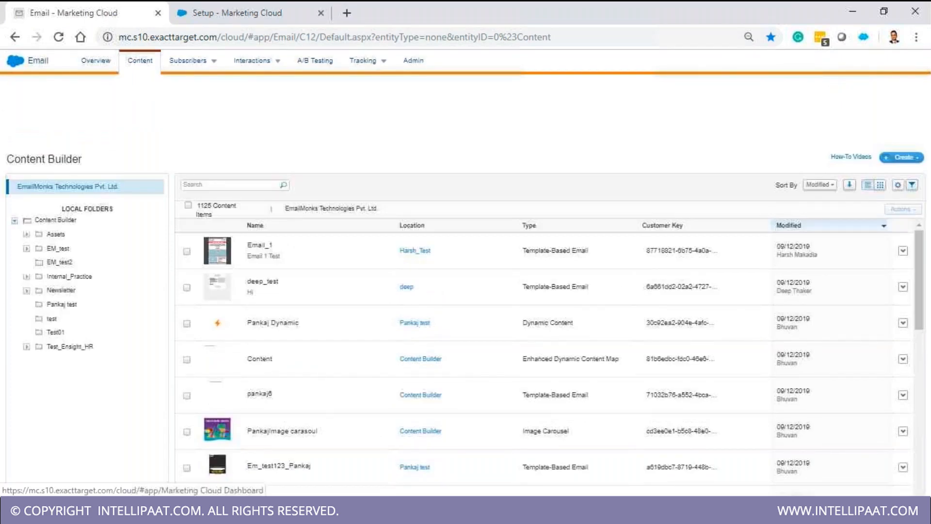
click(33, 139)
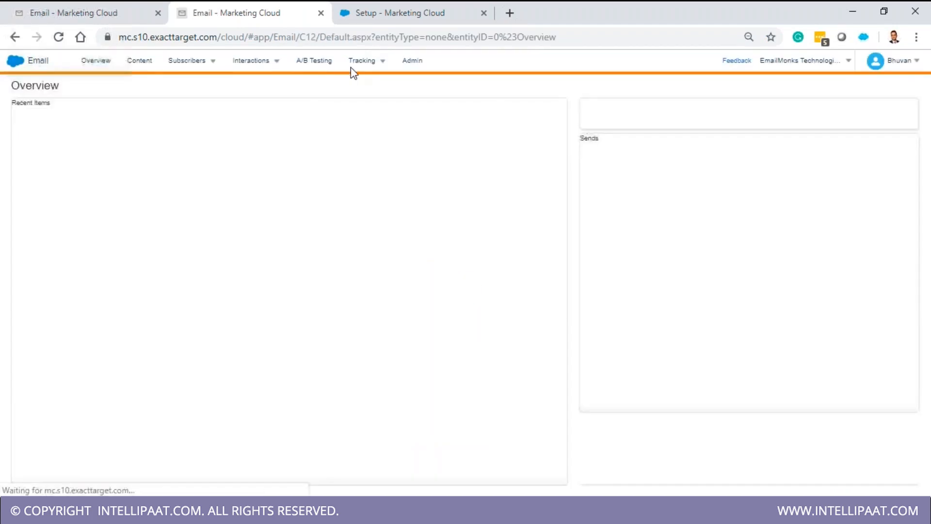
mouse_move(278, 65)
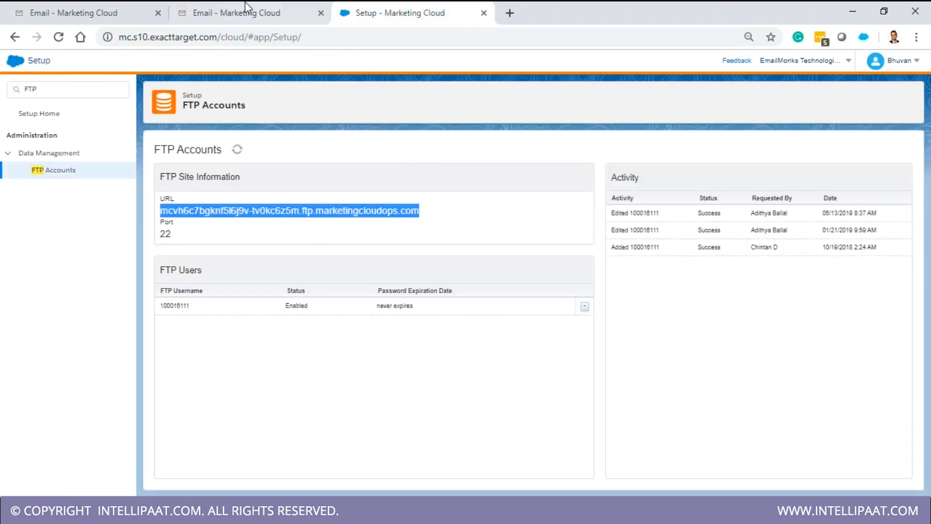
click(244, 7)
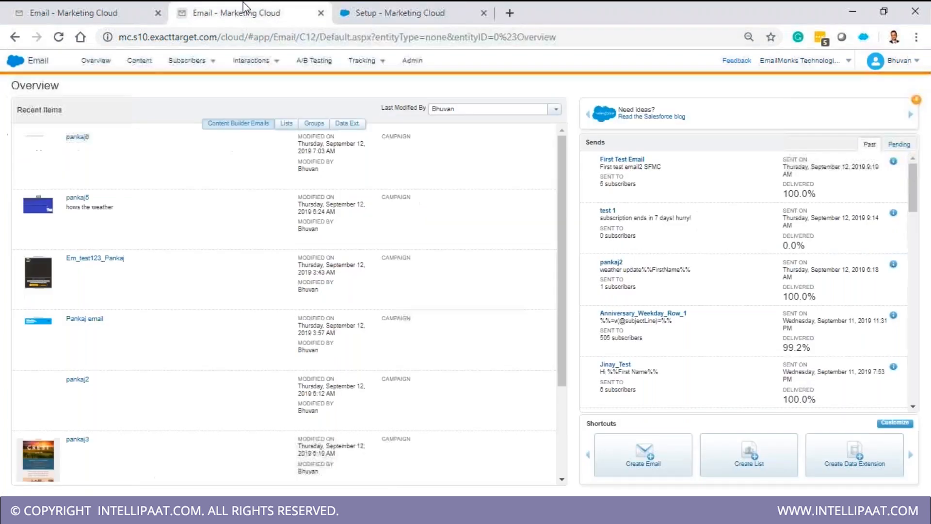
mouse_move(271, 68)
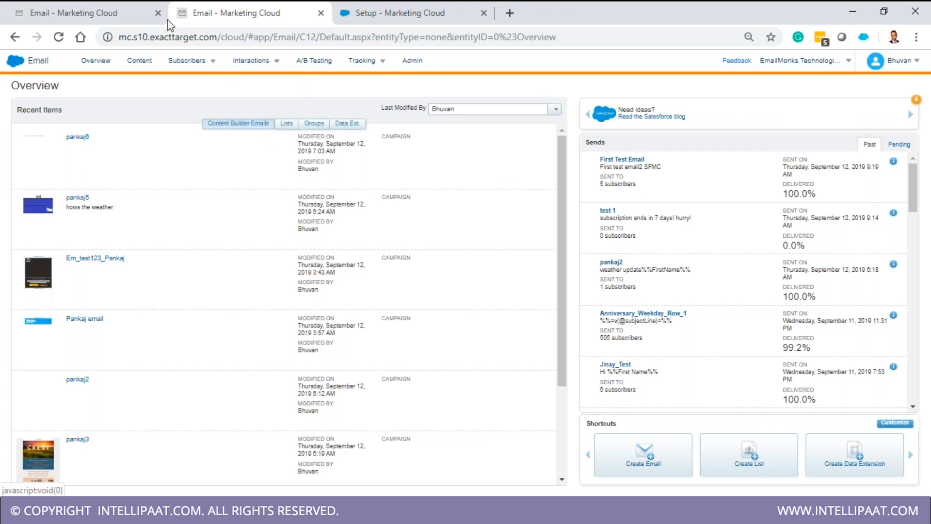
Step: Open the Test data extension from the personal Test_DE folder under Subscribers and show its records
click(92, 62)
mouse_move(188, 60)
click(192, 83)
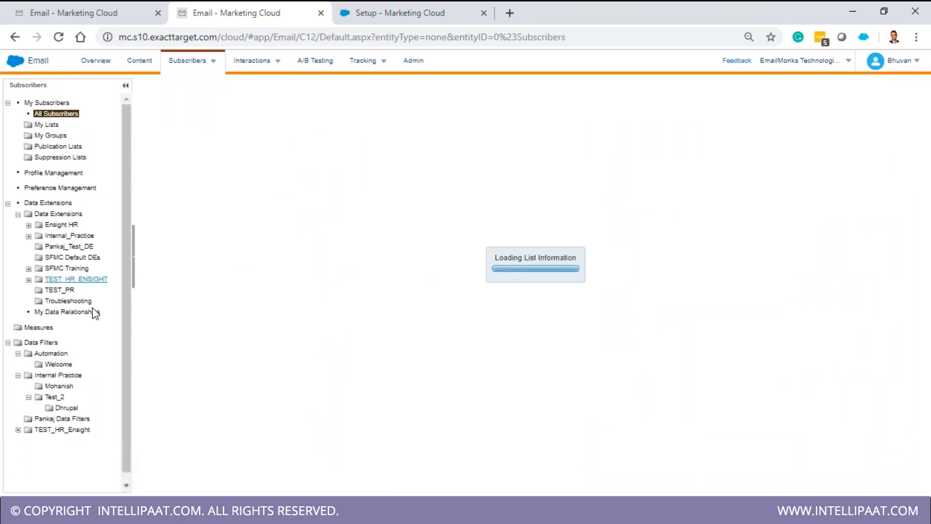
click(69, 246)
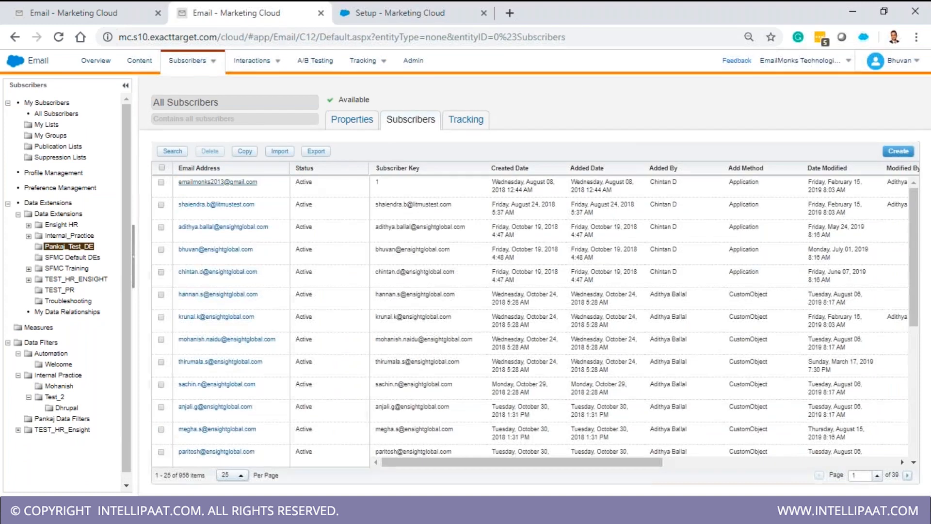
click(218, 182)
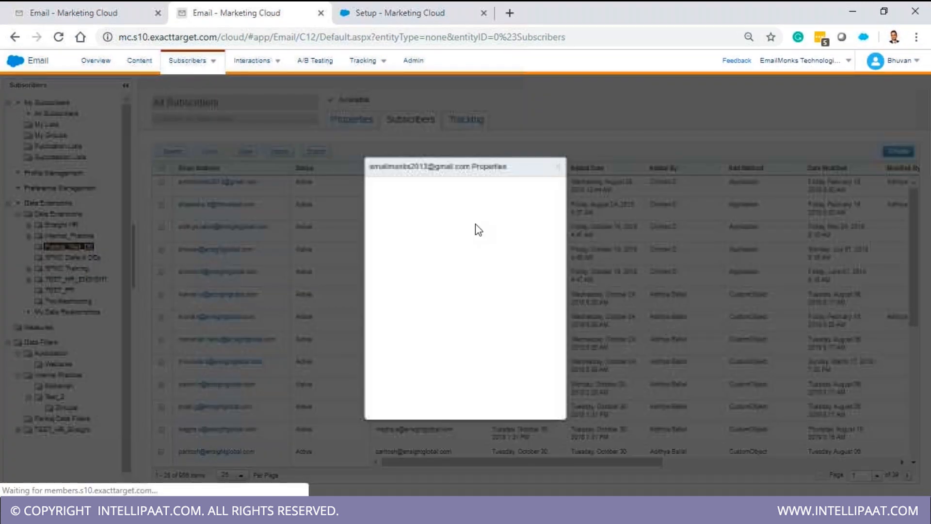
click(559, 166)
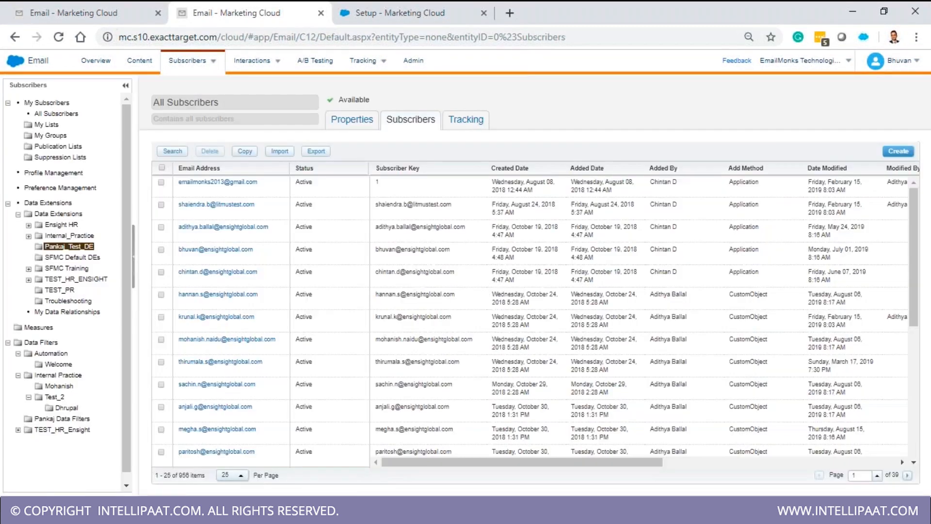
click(56, 237)
click(62, 247)
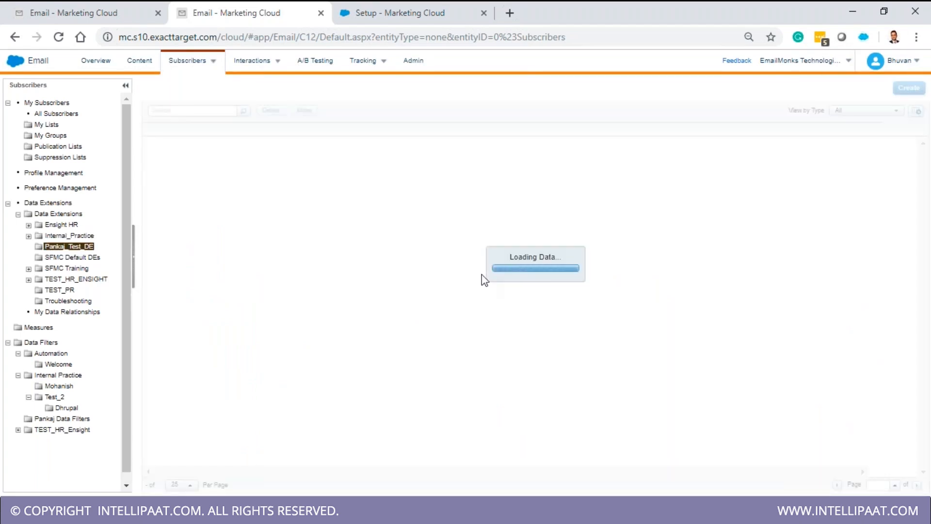
click(174, 151)
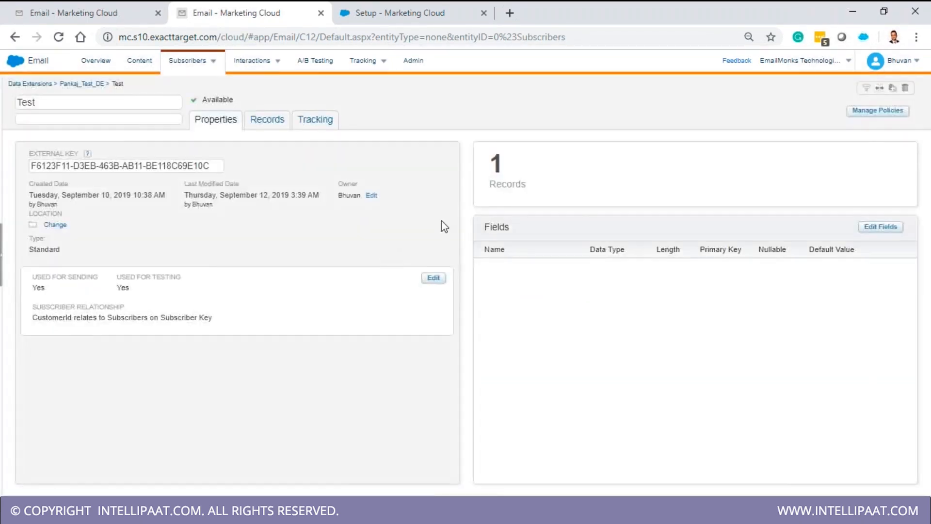
click(272, 121)
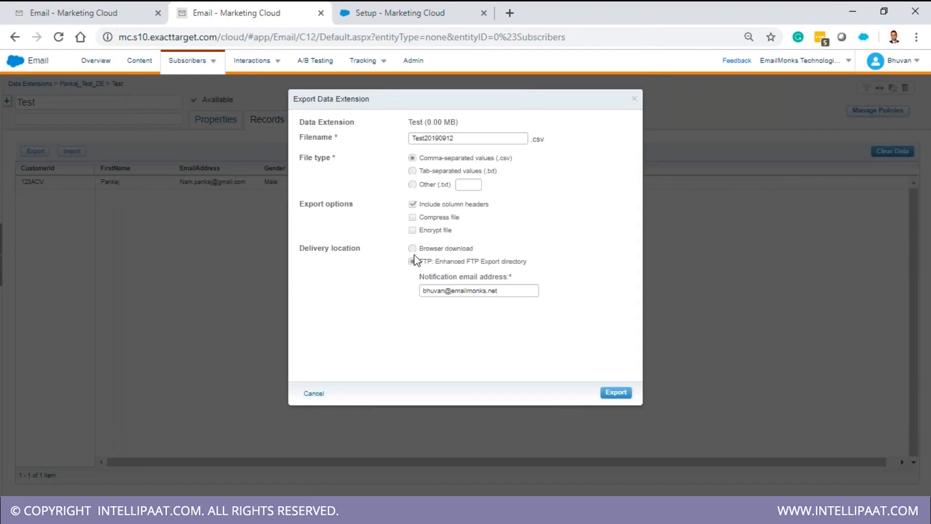
Step: Compare the Browser download and Enhanced FTP Export directory delivery locations for the Test data extension, and cancel the export
click(412, 249)
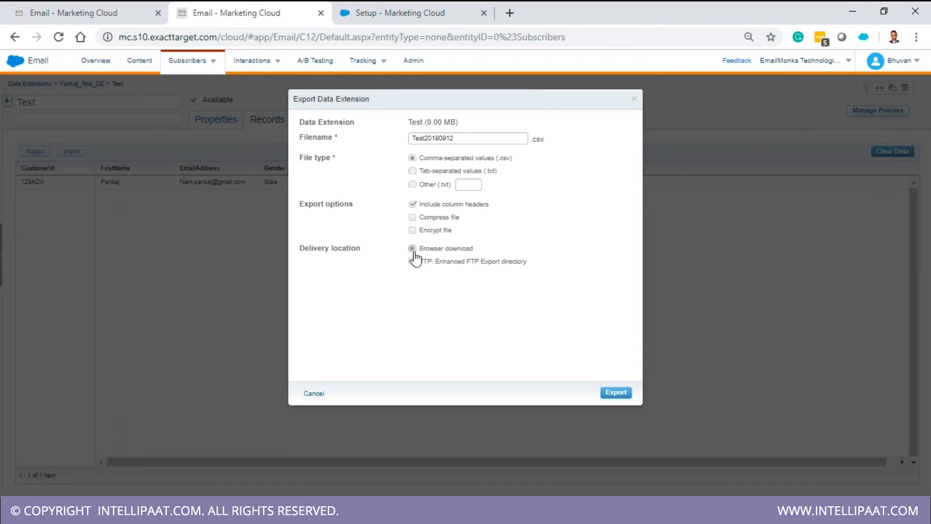
click(413, 261)
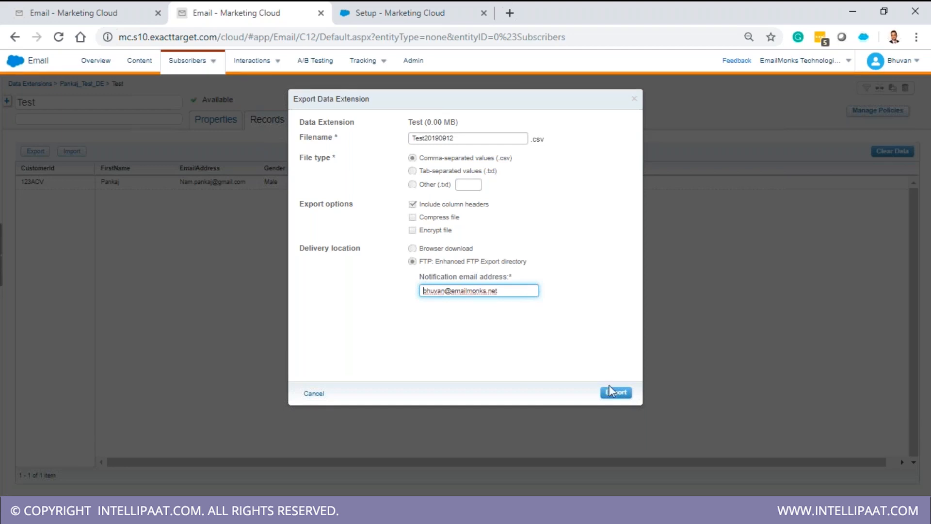
click(314, 393)
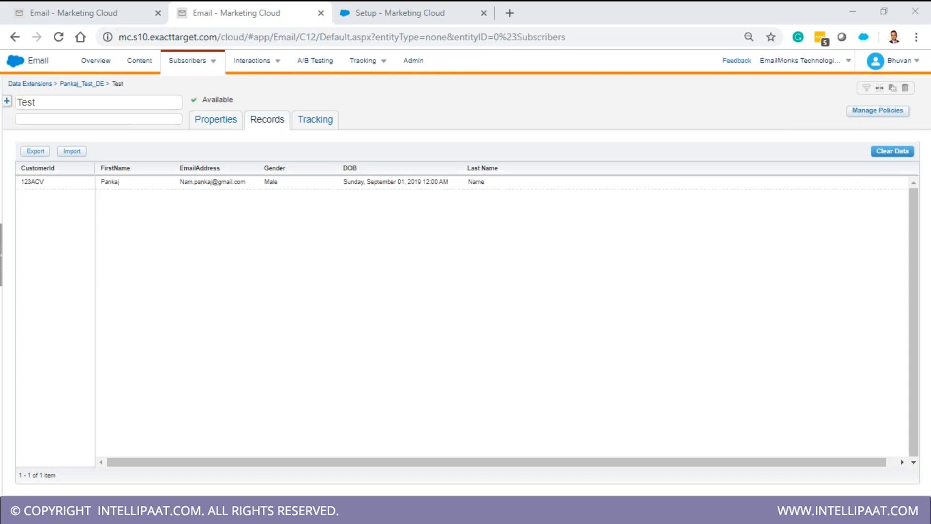
Step: Switch to the Commentry document in Word, go to the SAP section and narrow the Navigation pane
key(alt+Tab)
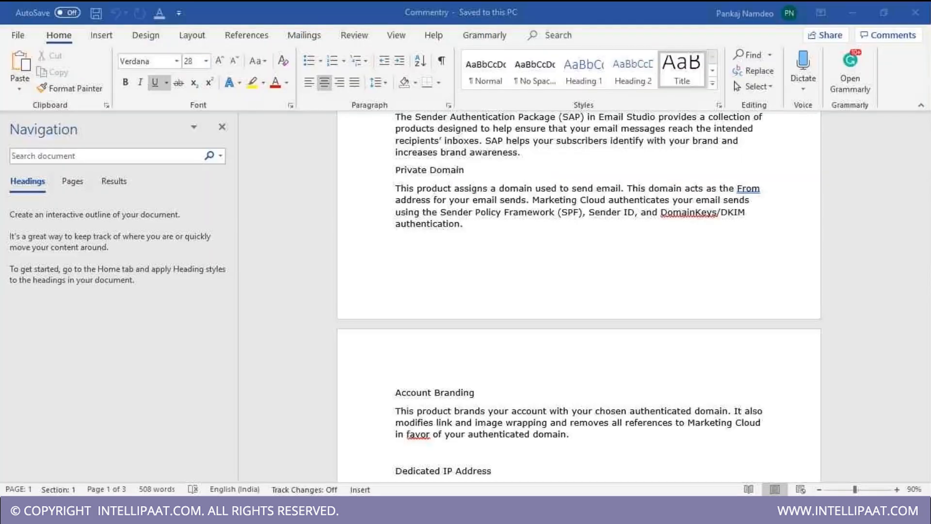
scroll(461, 293, up, 1)
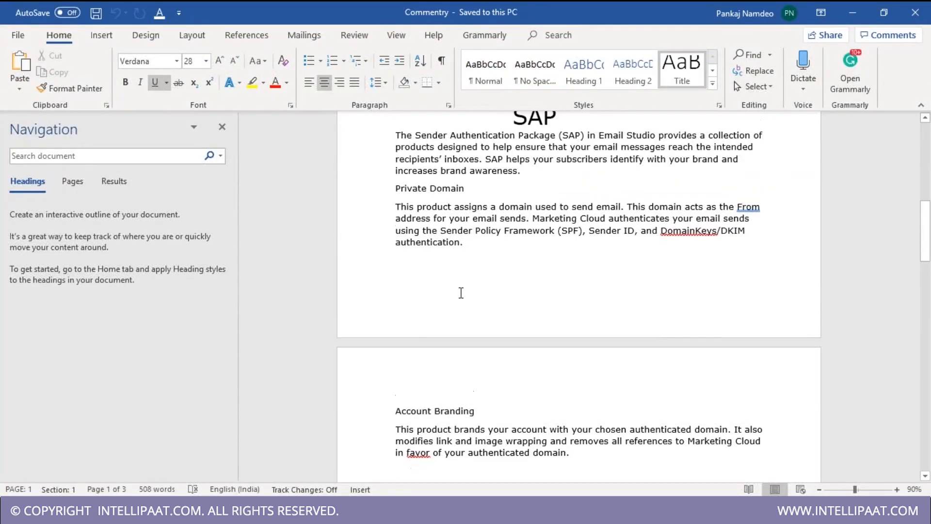
drag(238, 158, 144, 165)
scroll(329, 243, down, 1)
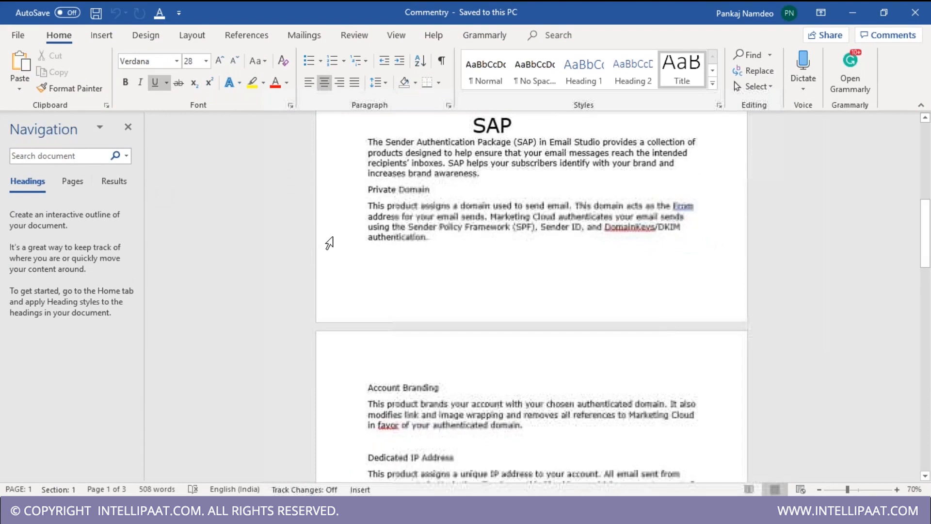
scroll(329, 243, down, 1)
Step: Highlight the Private Domain, Account Branding, Dedicated IP Address and Reply Mail Management headings one after another
click(377, 180)
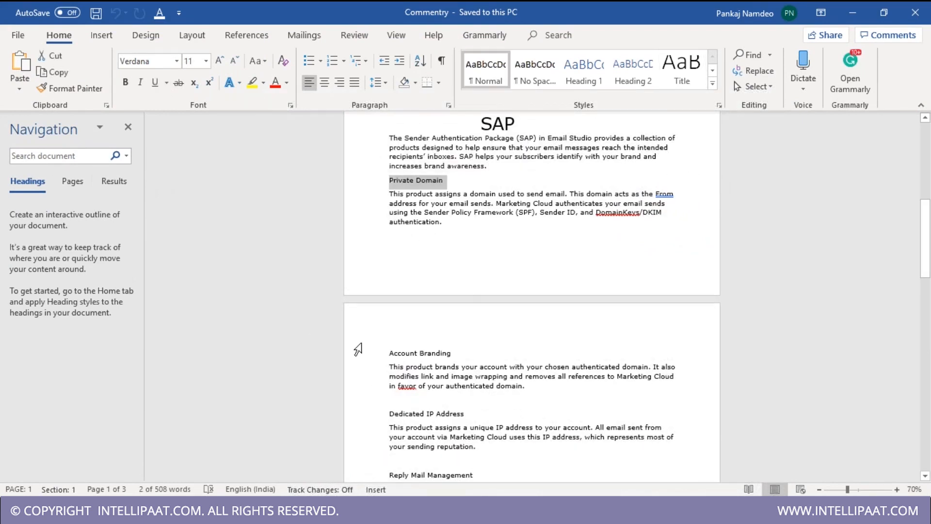
click(367, 354)
click(373, 415)
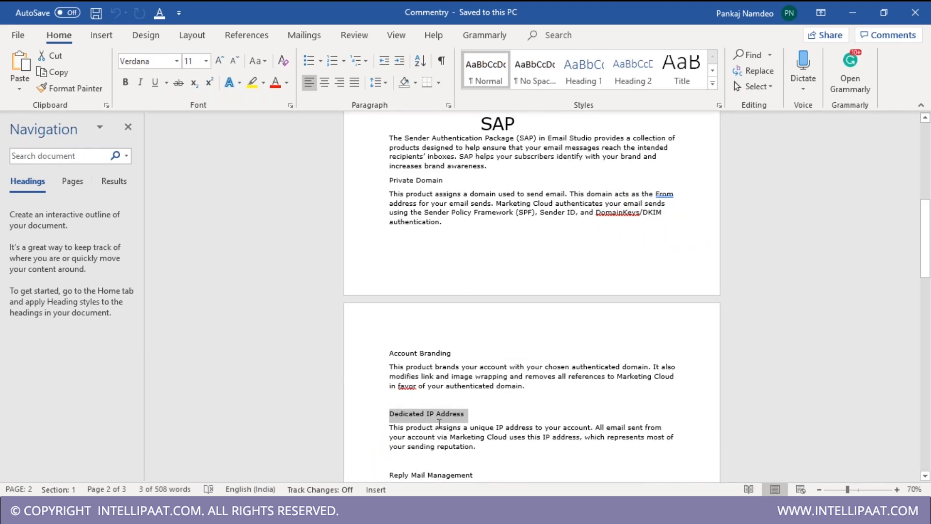
scroll(439, 424, down, 1)
click(370, 455)
Step: Examine the Private Domain section, highlighting its heading and the phrase Sender Policy Framework
click(369, 158)
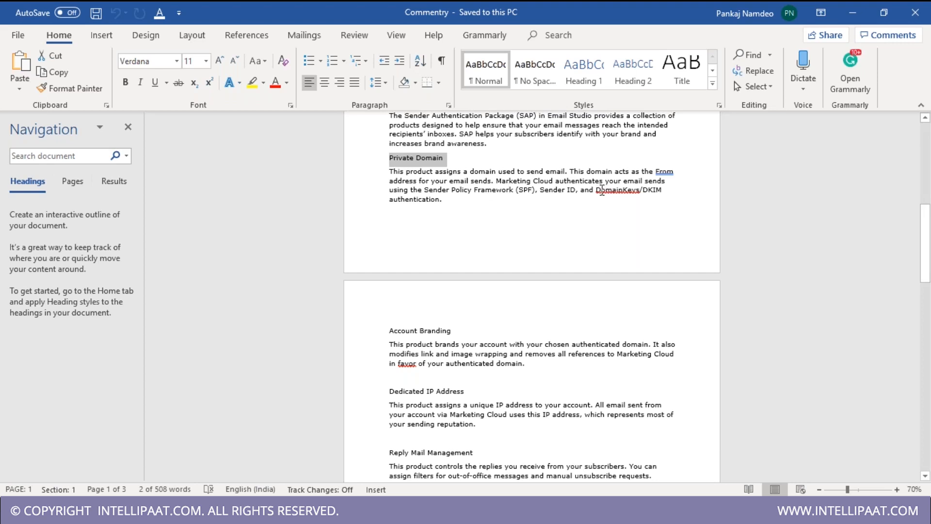
drag(424, 190, 513, 191)
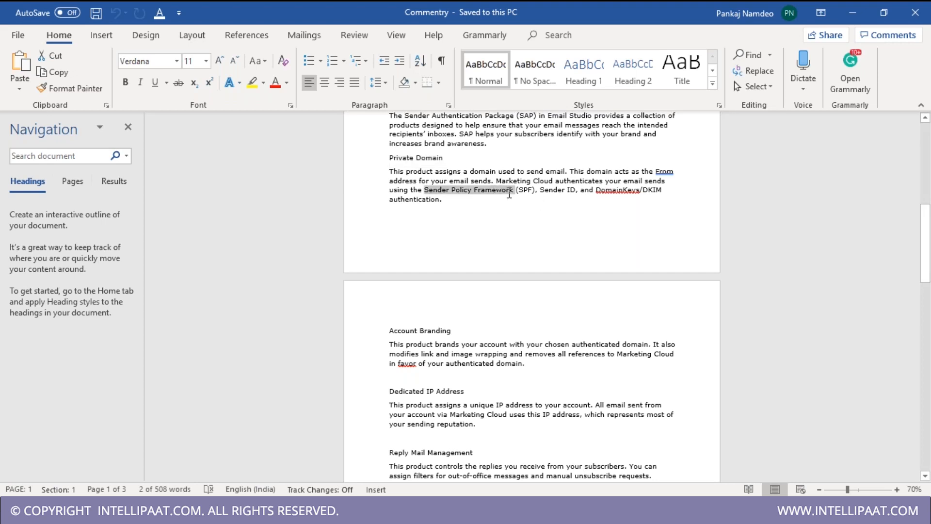
click(556, 197)
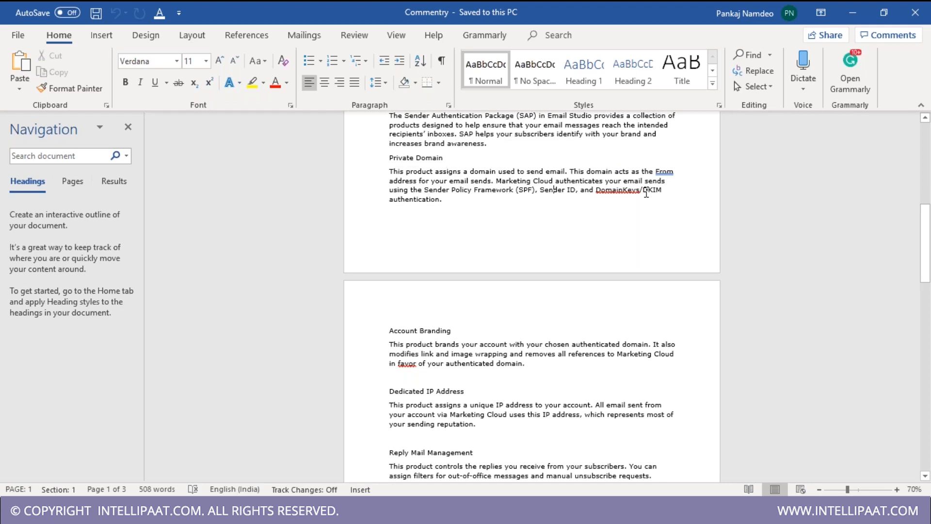
click(452, 205)
Step: Highlight the Account Branding heading and the Reply Mail Management heading to review both sections
triple_click(390, 330)
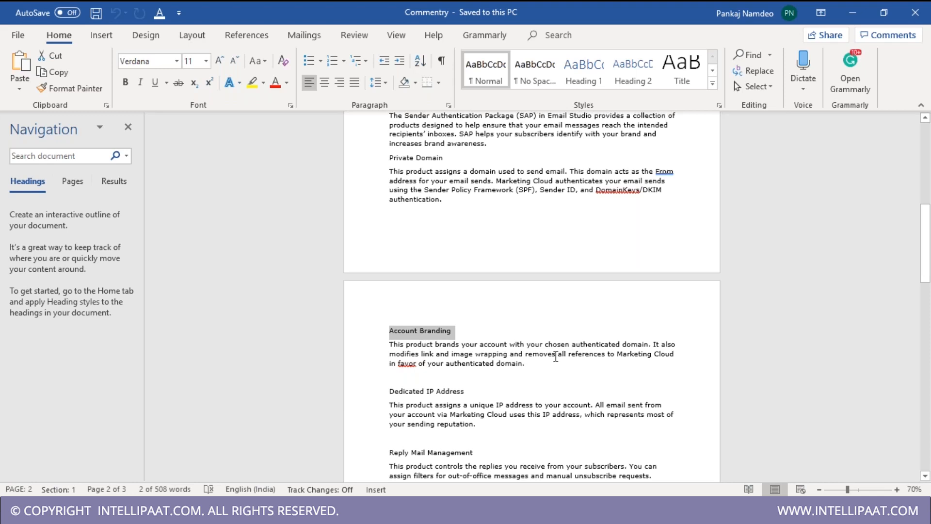
scroll(556, 357, down, 1)
drag(395, 431, 454, 433)
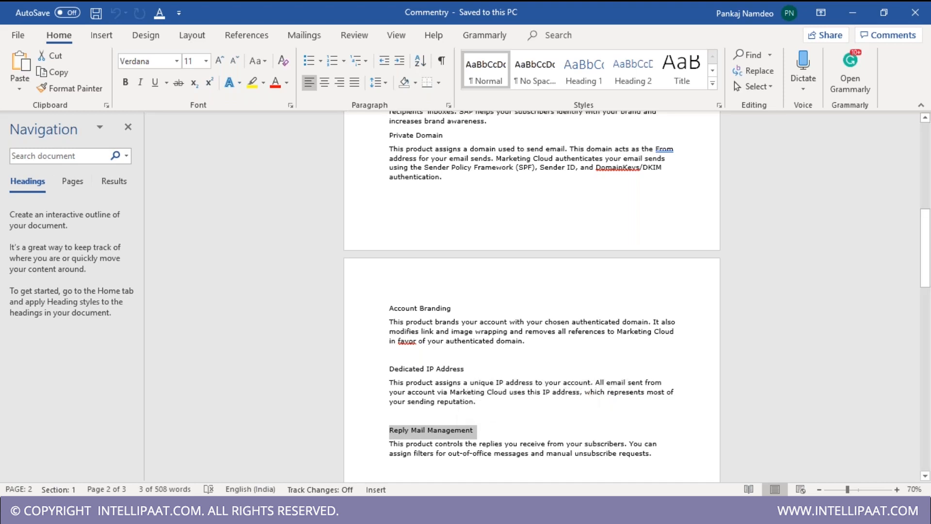
Step: Review the SAP section again, highlight the Dedicated IP Address heading, and switch back to the Marketing Cloud browser window
scroll(416, 461, up, 1)
scroll(532, 296, up, 2)
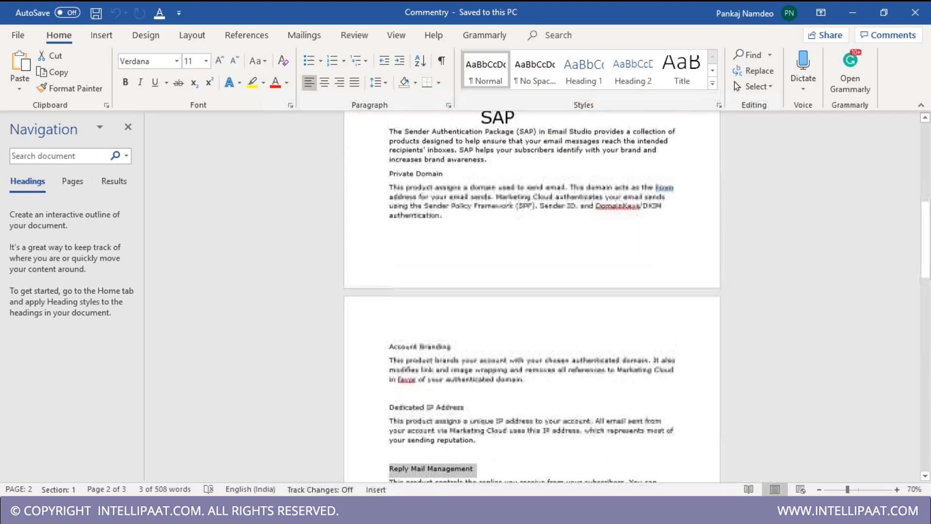
scroll(532, 296, up, 1)
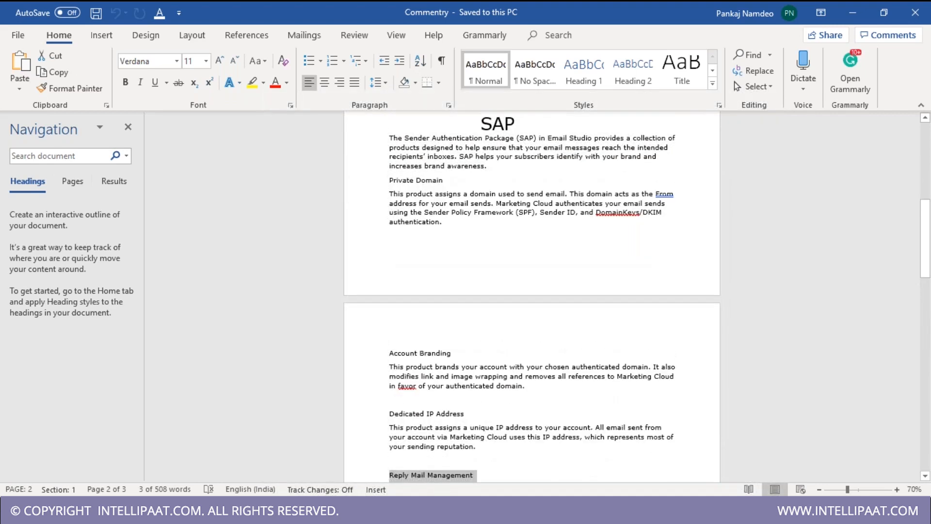
scroll(532, 296, down, 2)
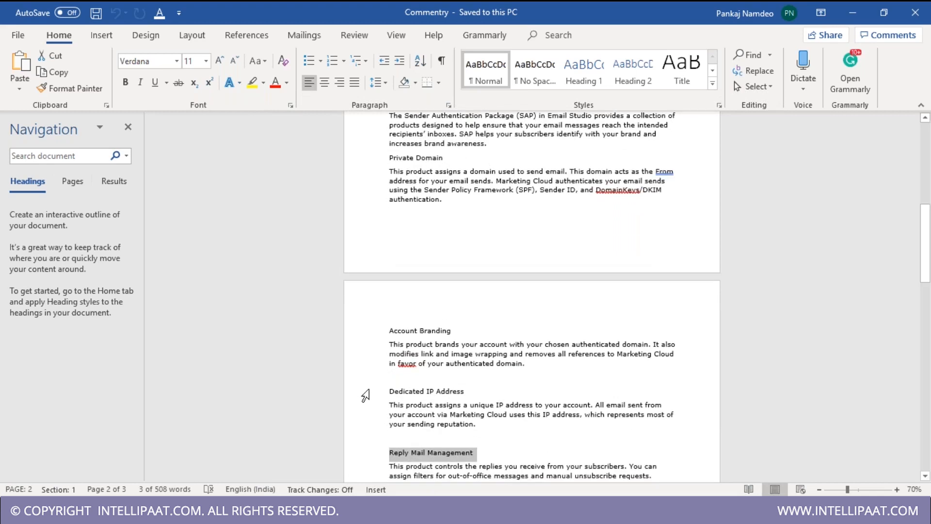
click(365, 394)
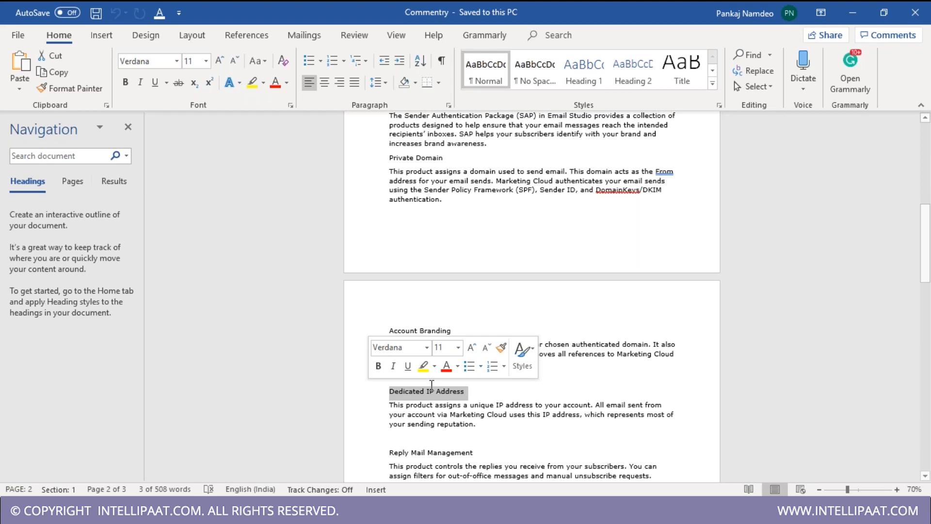
scroll(422, 388, up, 1)
scroll(432, 386, up, 1)
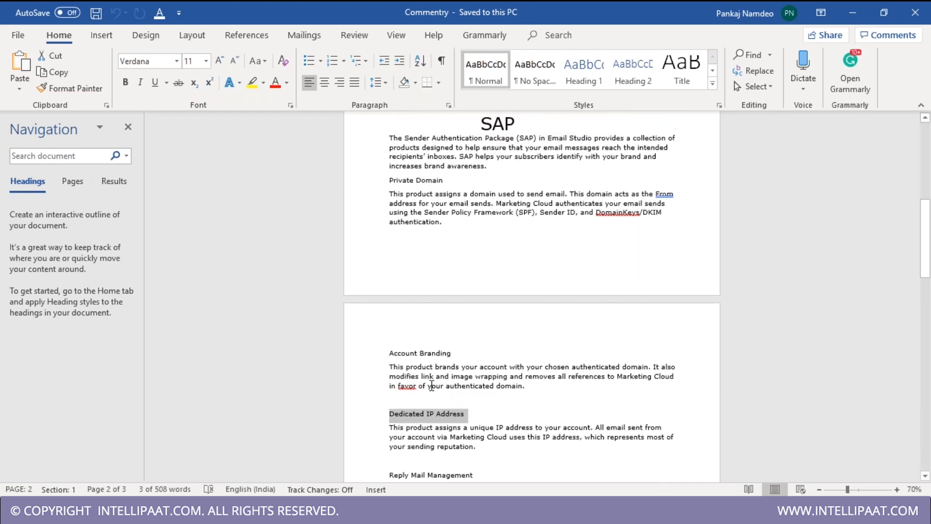
scroll(454, 381, down, 2)
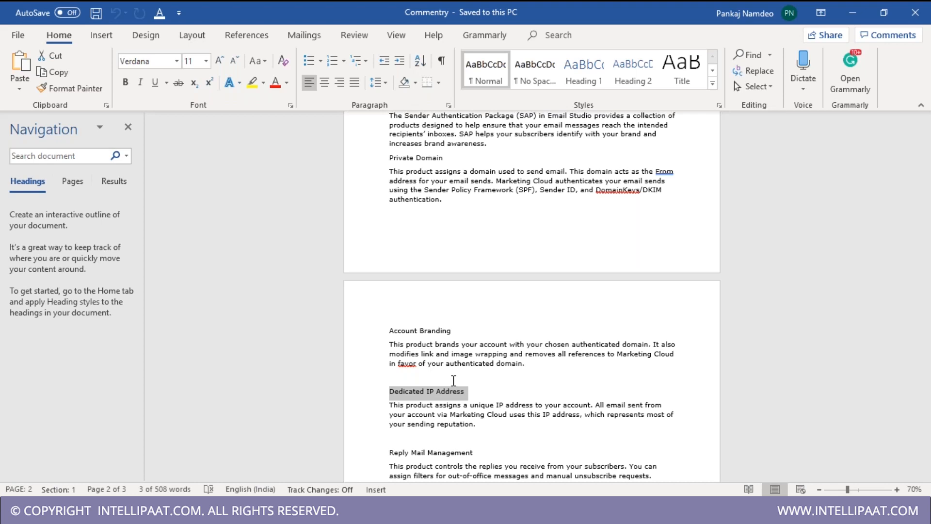
key(alt+Tab)
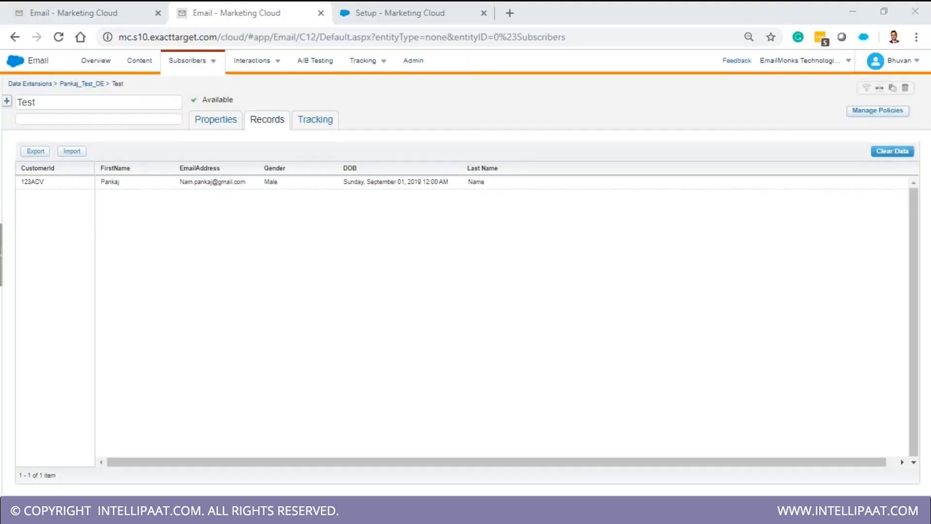
Step: Switch to Gmail and compare sender details, highlighting the sender domain in the Grammarly email and the sender address with its via domain in the weather update email
key(alt+Tab)
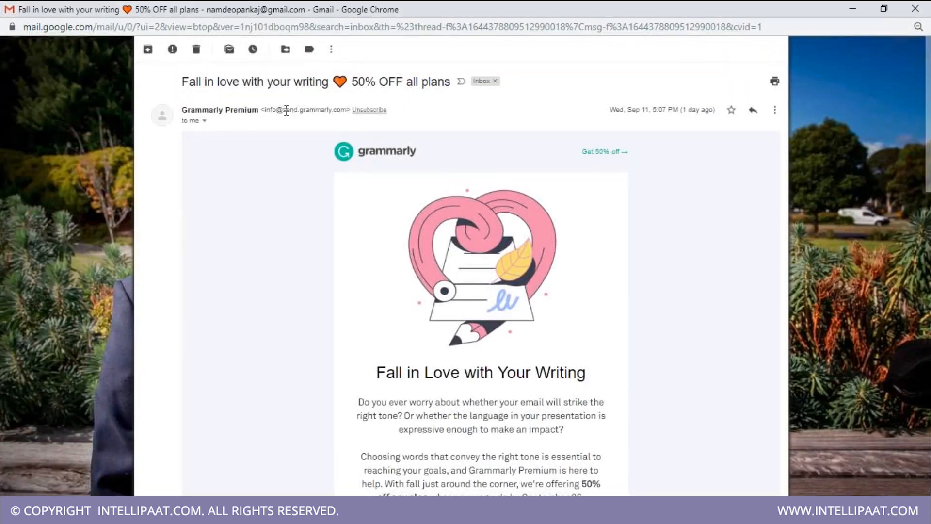
drag(285, 109, 347, 109)
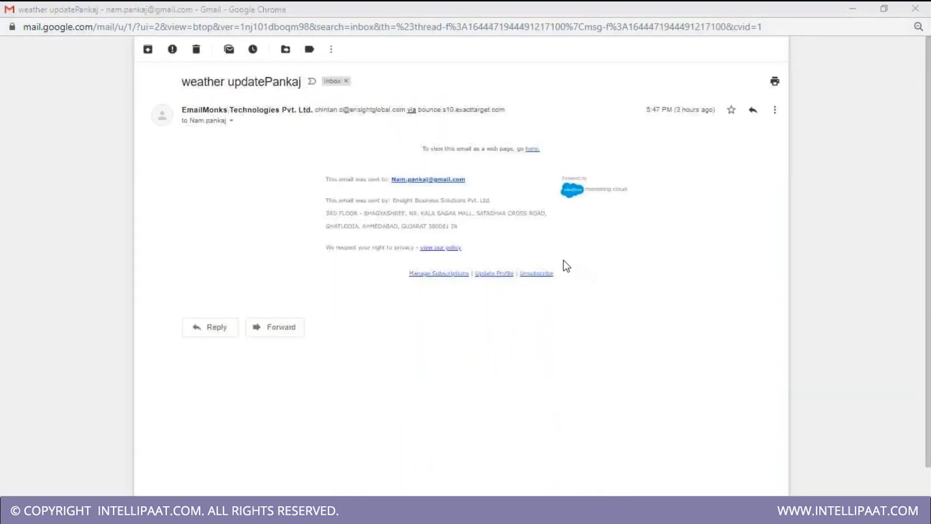
key(ctrl+0)
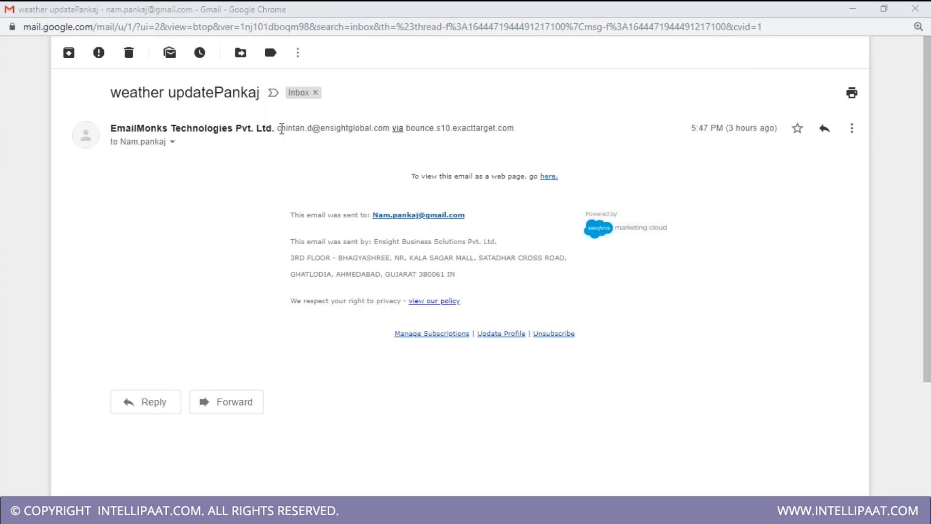
drag(281, 129, 344, 127)
drag(464, 127, 523, 127)
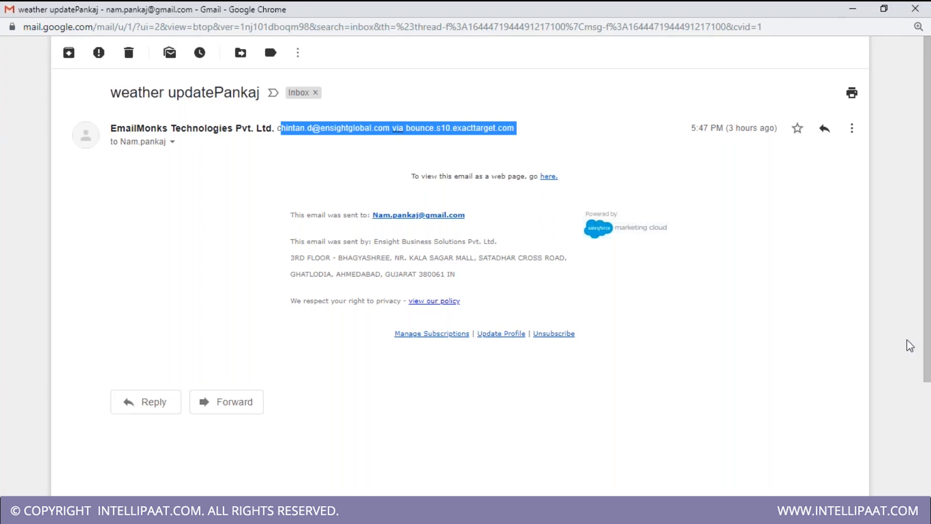
click(891, 227)
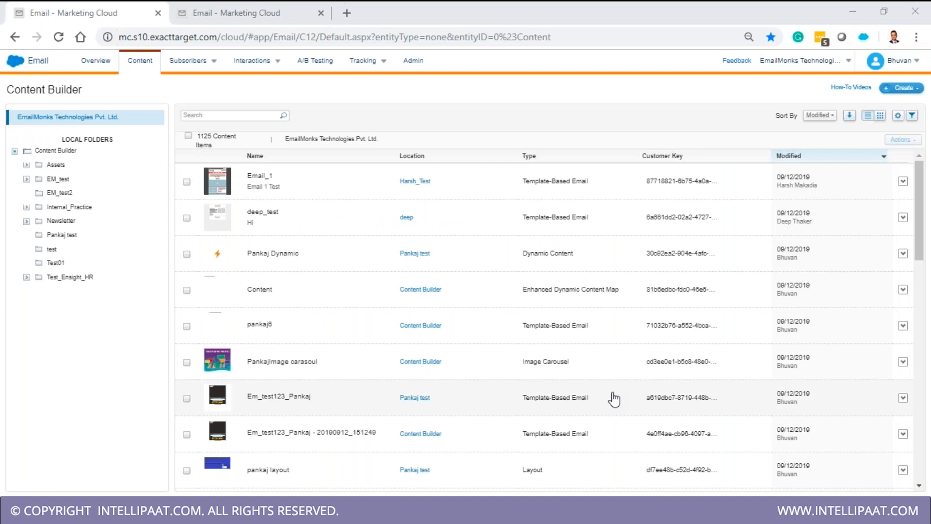
Step: Return to Marketing Cloud and open Content Builder from the app navigation
mouse_move(13, 69)
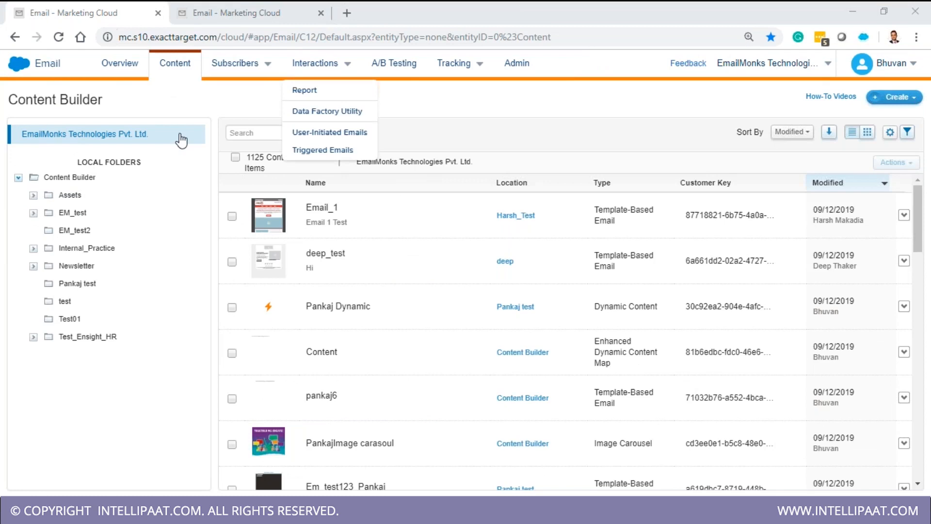
mouse_move(19, 73)
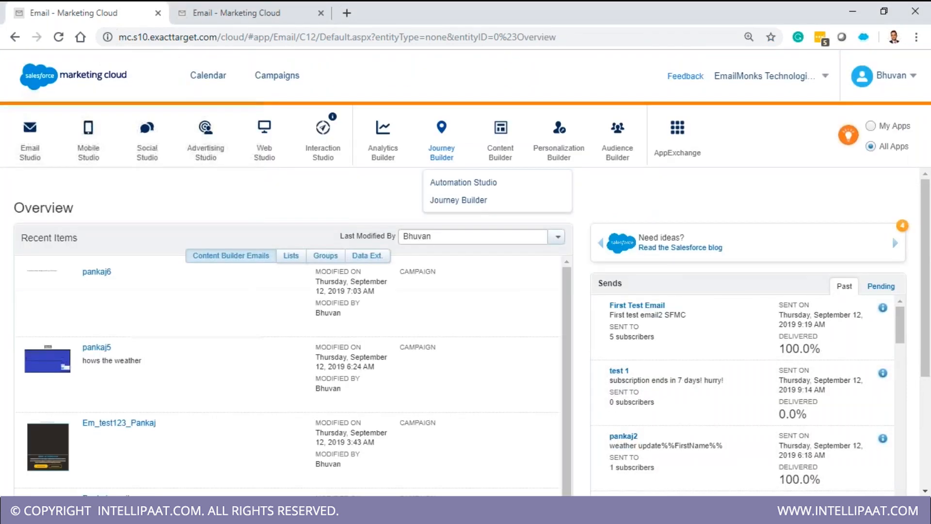
mouse_move(515, 160)
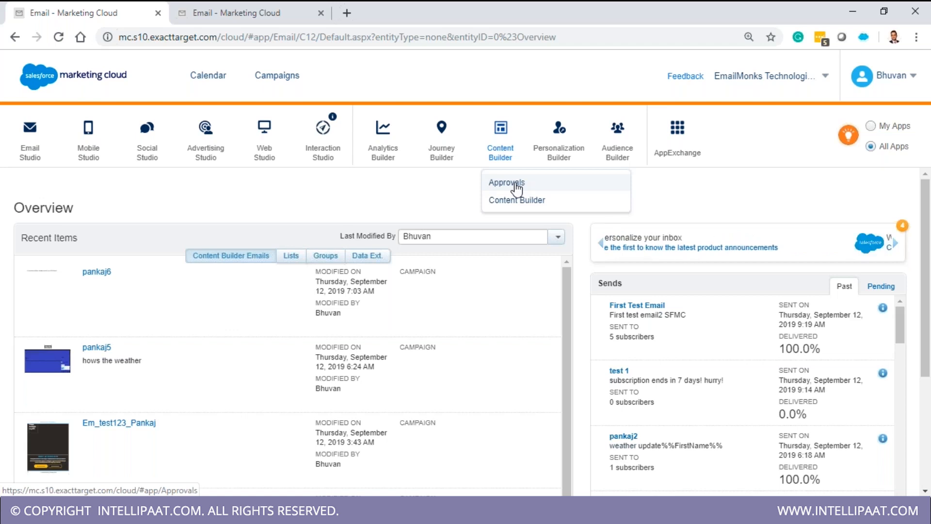
click(517, 200)
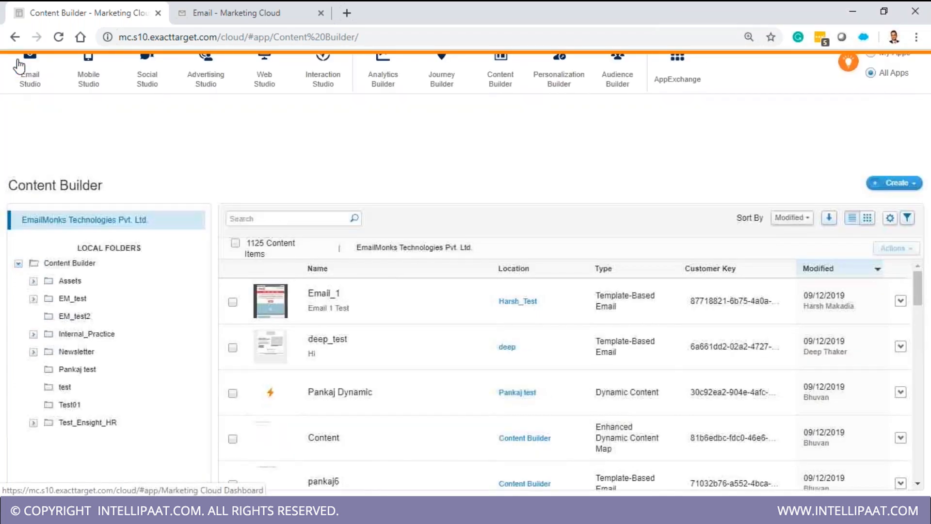
Step: Examine the available studios and builders, including Audience Builder, Advertising Studio and the Approvals entry under Content Builder
mouse_move(41, 158)
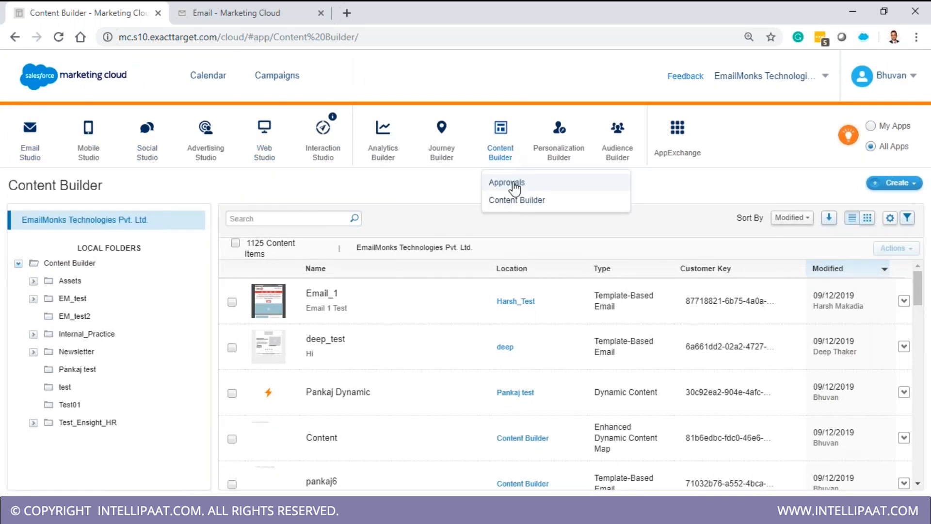
mouse_move(628, 159)
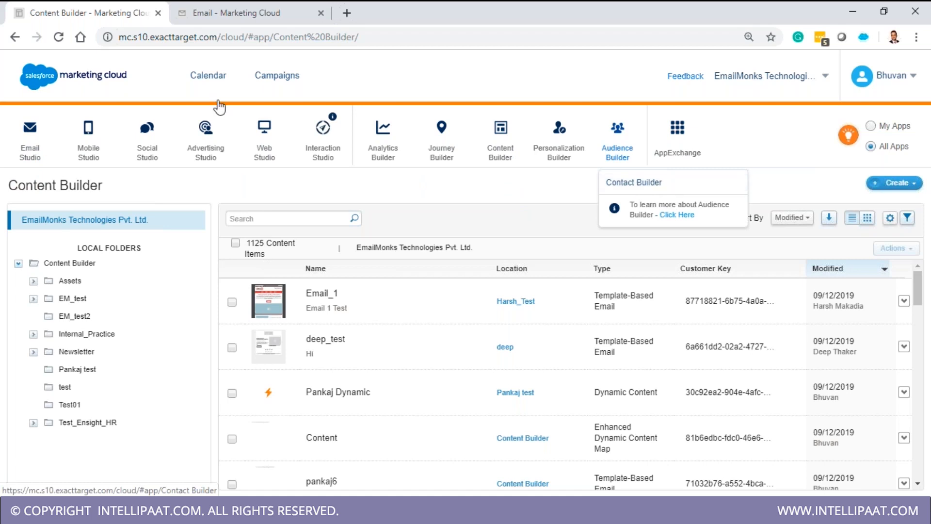
mouse_move(230, 163)
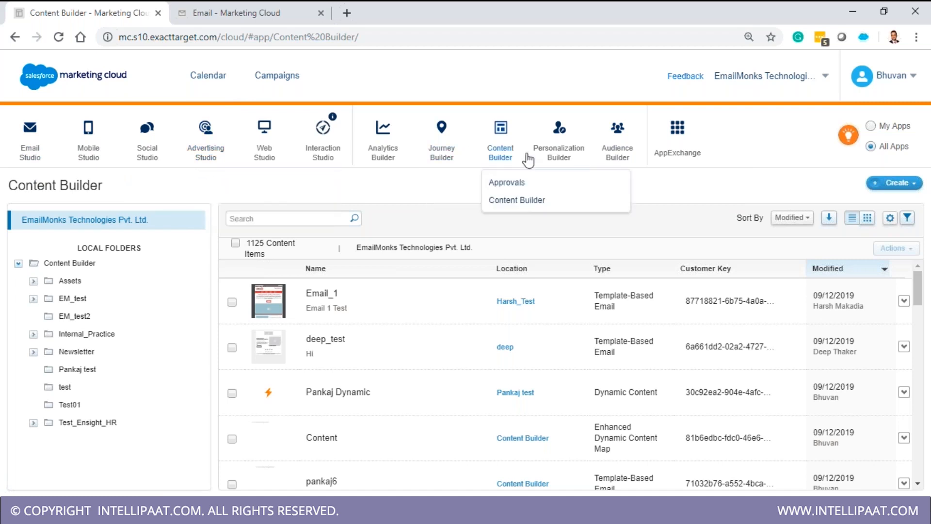
scroll(547, 190, down, 2)
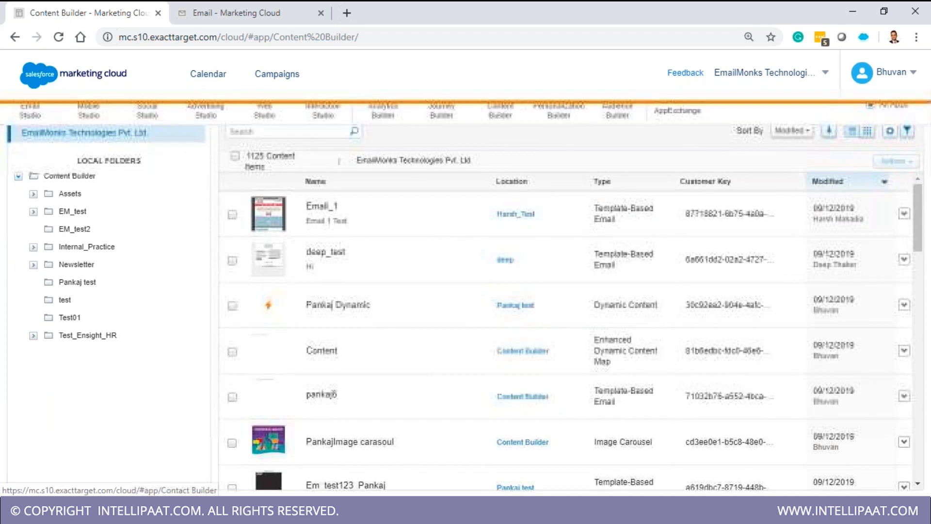
scroll(548, 243, up, 2)
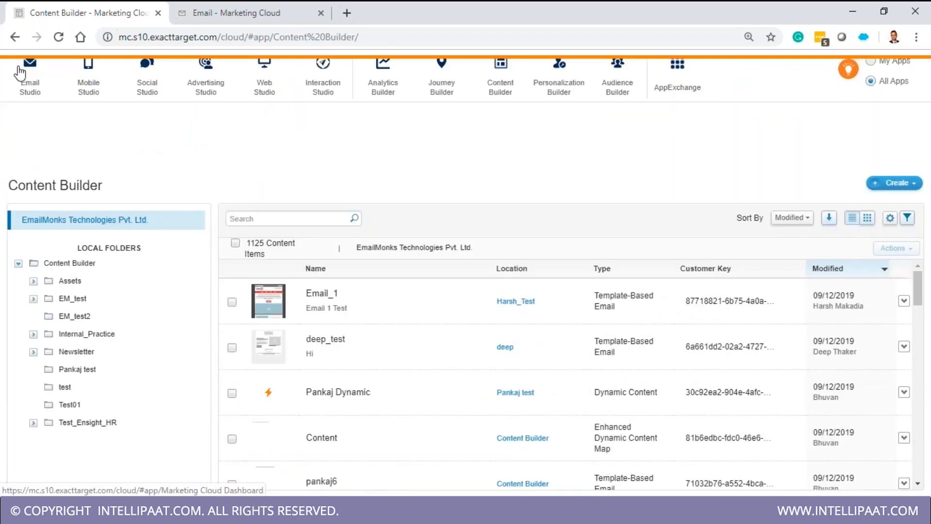
mouse_move(500, 138)
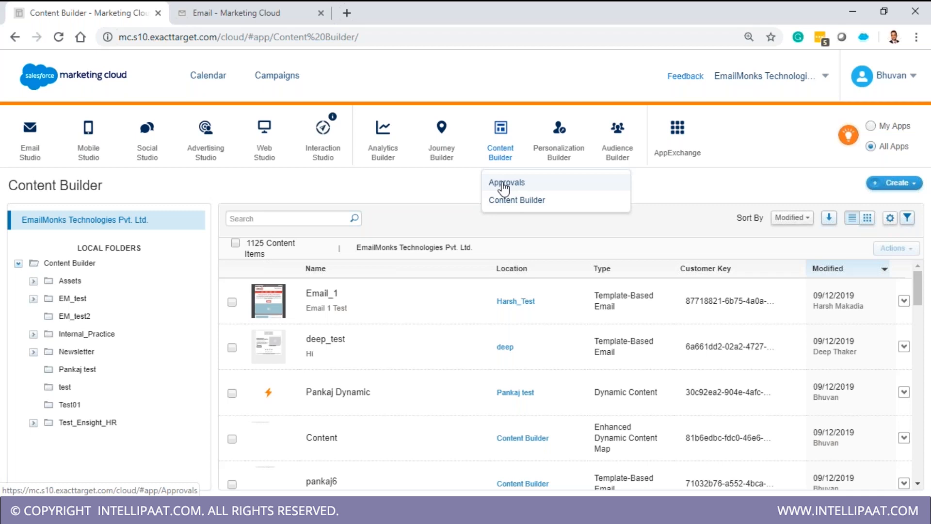
click(504, 184)
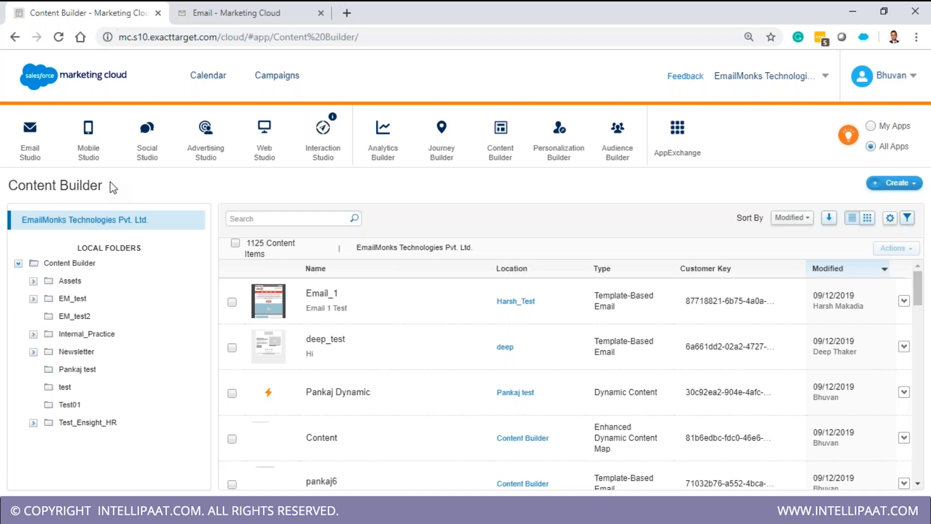
Step: Open Salesforce Help & Training from the account settings and bring up its page
mouse_move(32, 160)
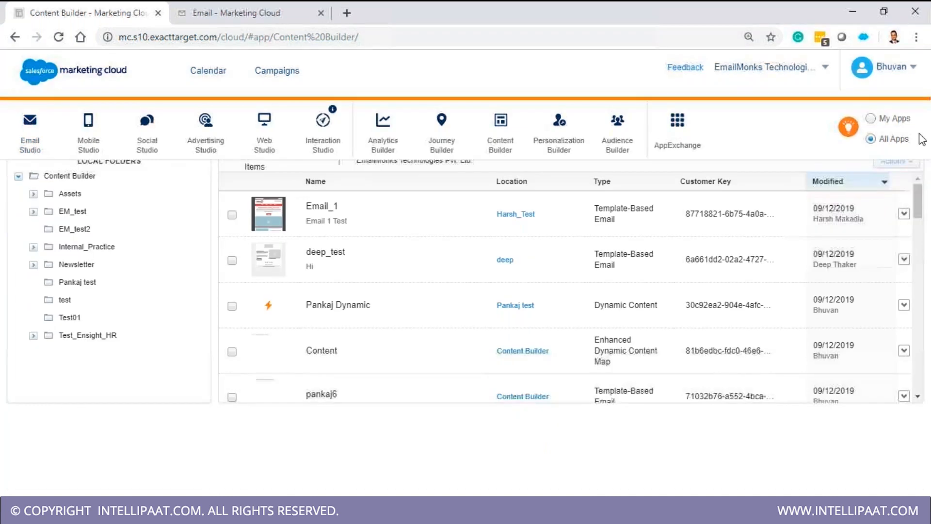
mouse_move(889, 66)
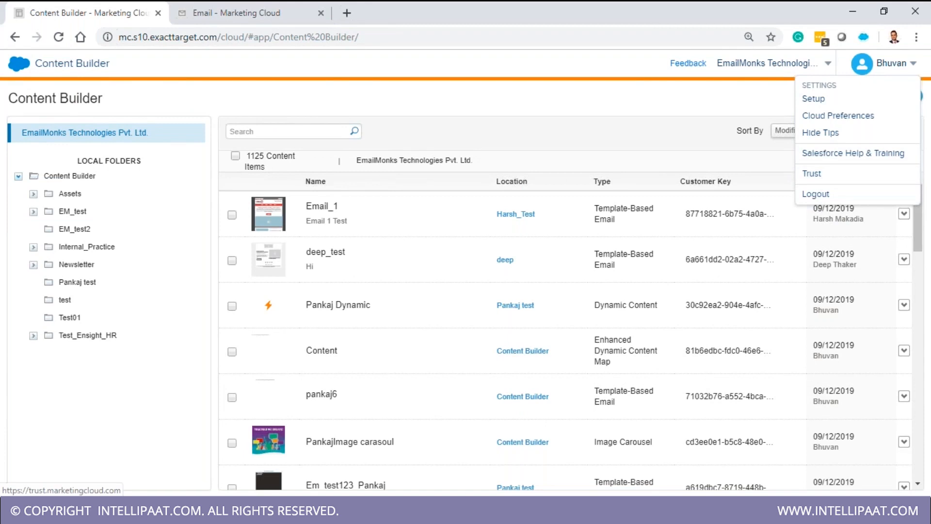
click(830, 160)
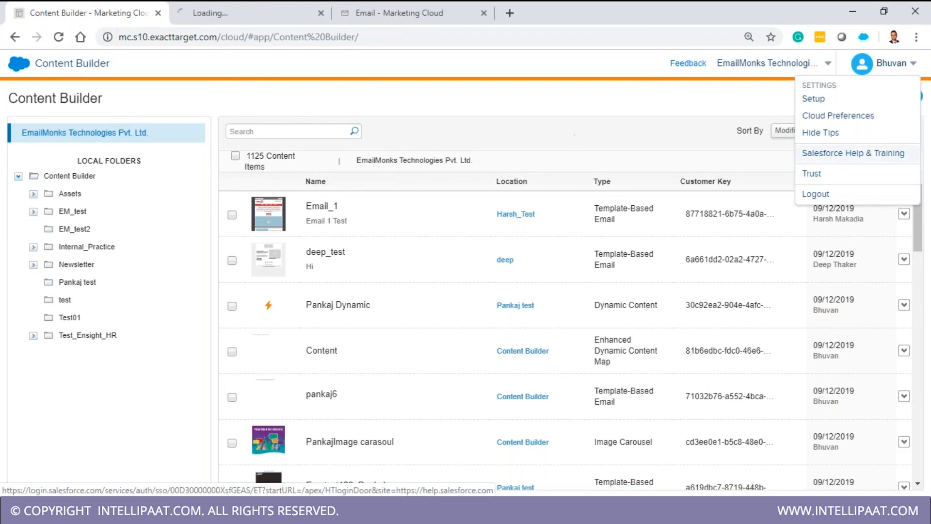
click(311, 11)
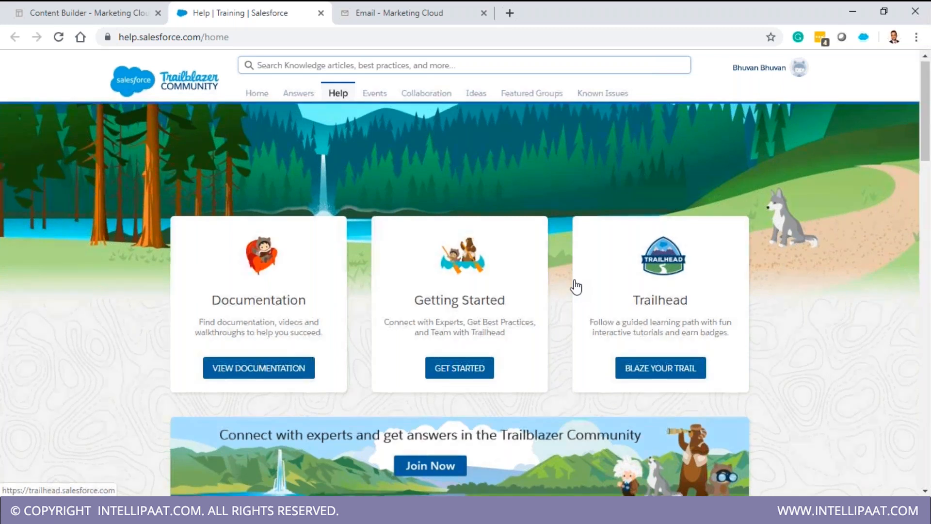
Step: Find the Support & Services section on the Help home page and highlight the member ID
scroll(577, 288, down, 1)
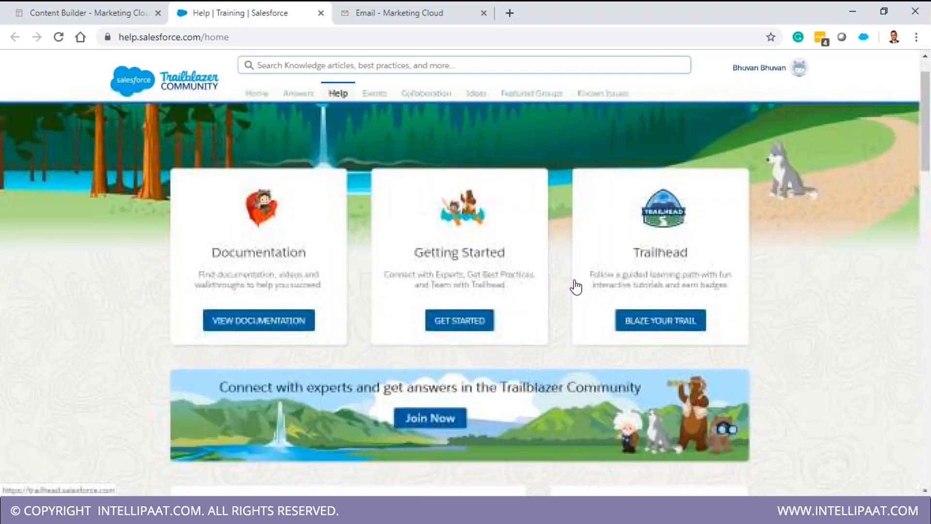
scroll(576, 287, down, 4)
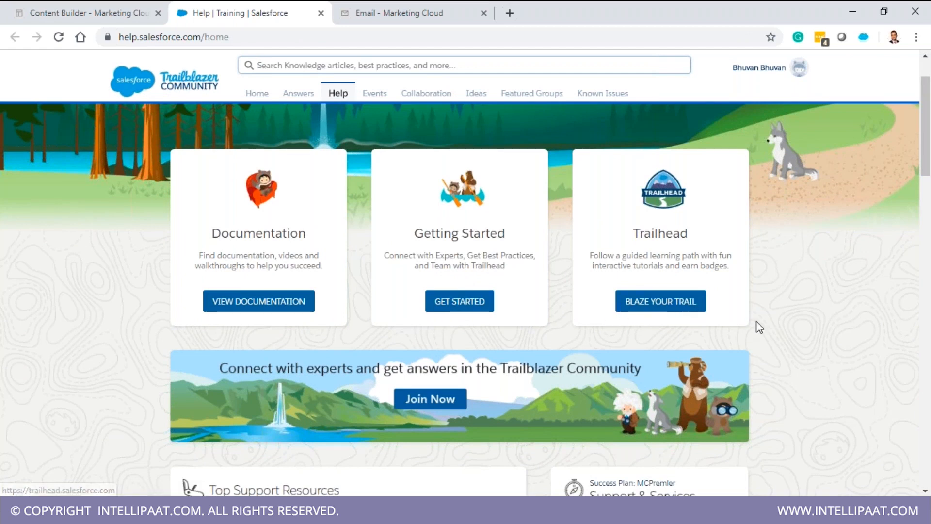
scroll(759, 327, down, 5)
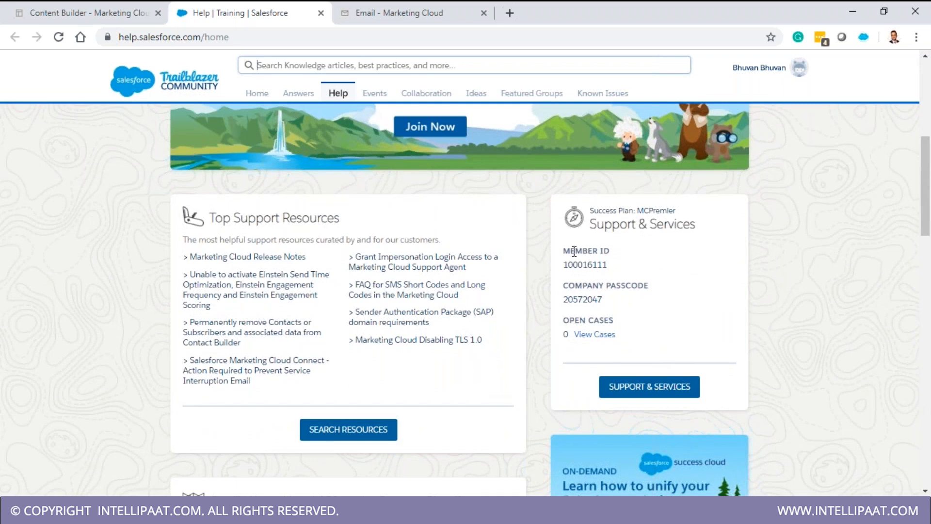
double_click(583, 264)
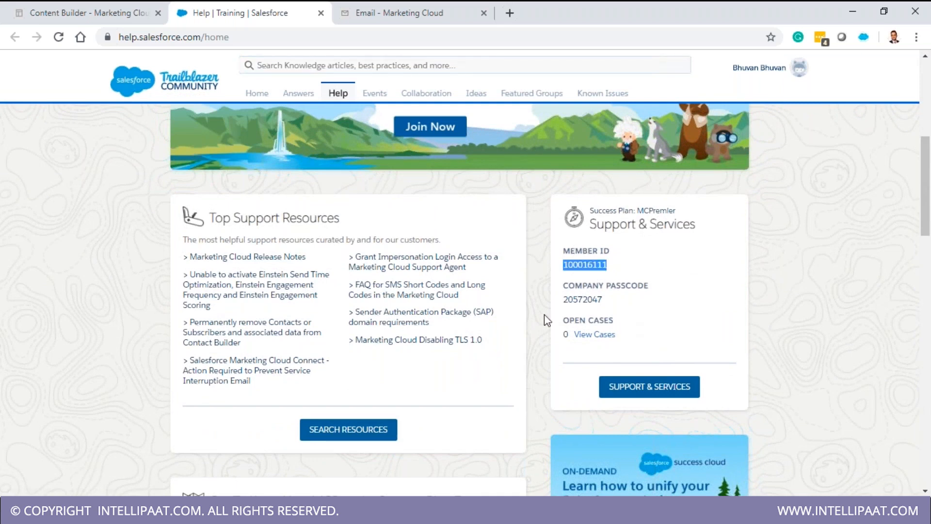
Step: Open the Support & Services page, review the contact and service options, and highlight the MCPremier Success Plan
click(658, 394)
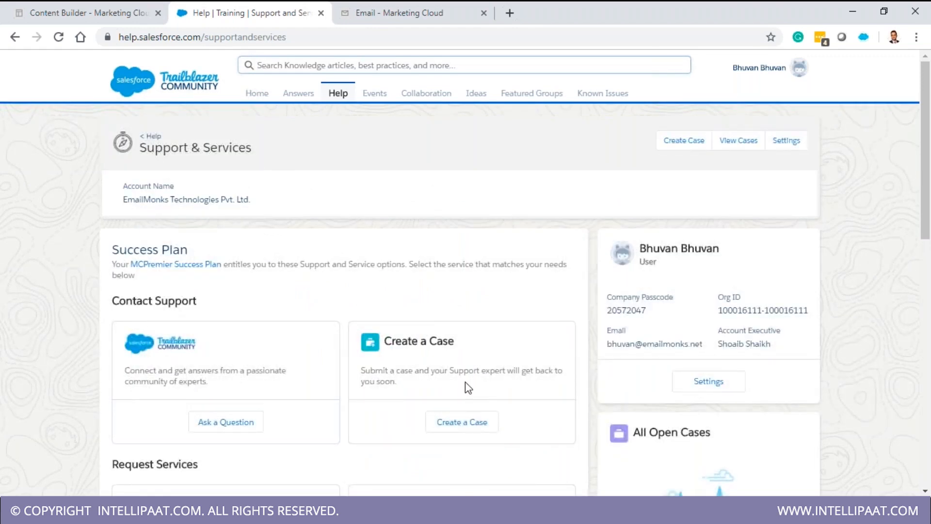
scroll(465, 382, down, 2)
scroll(465, 301, down, 1)
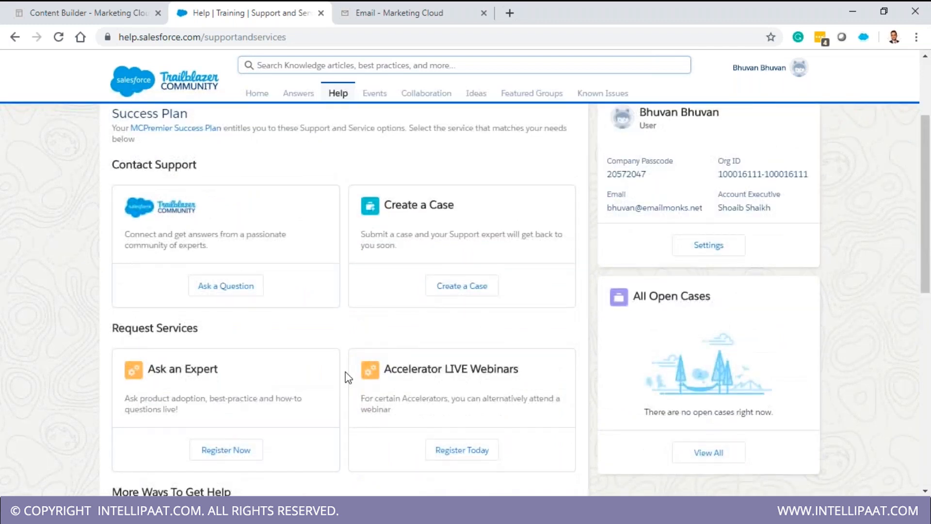
scroll(347, 377, down, 2)
scroll(412, 321, up, 1)
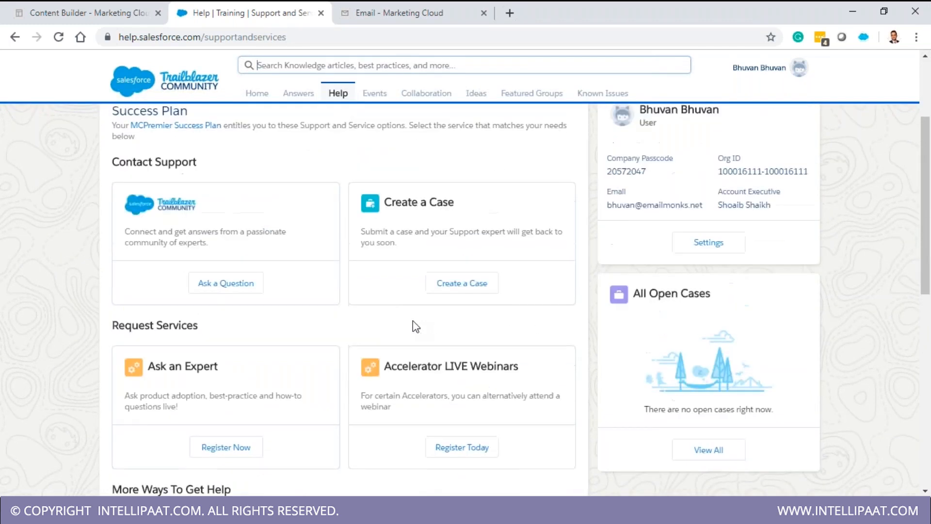
scroll(412, 321, up, 1)
drag(130, 196, 221, 196)
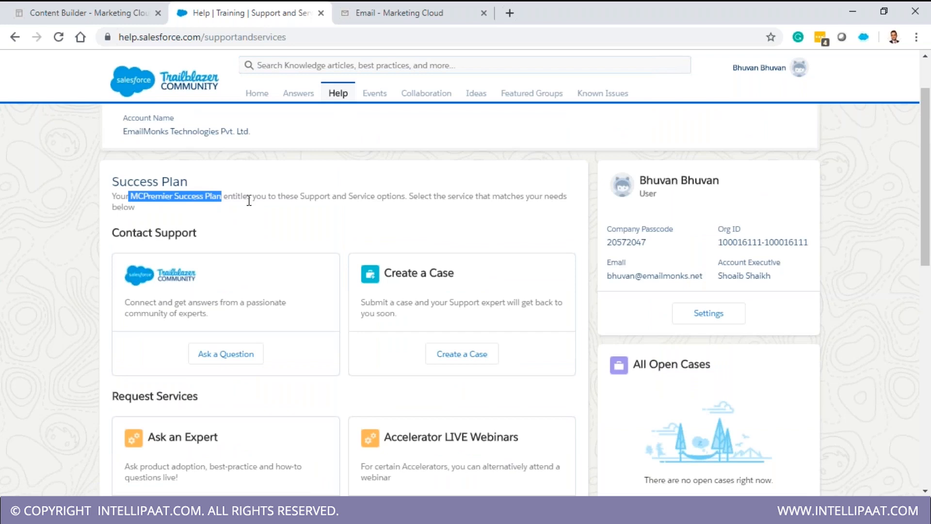
Step: Start creating a support case with the topic Admin and the category BrandBuilder, continuing past the category selection
click(468, 354)
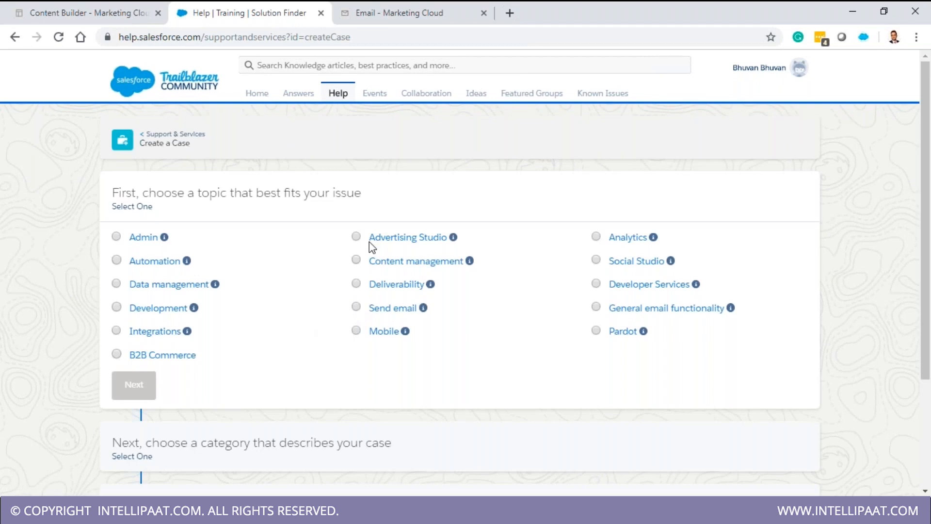
mouse_move(470, 261)
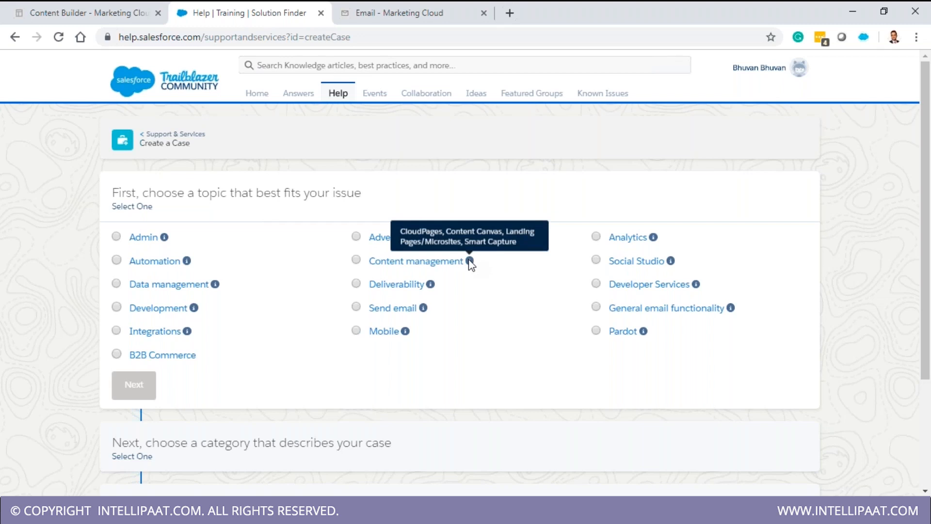
mouse_move(167, 241)
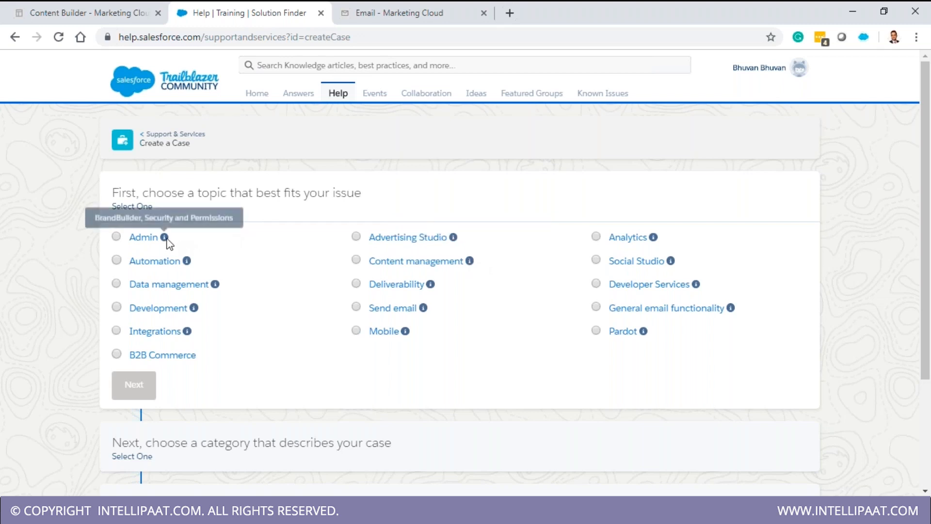
click(132, 245)
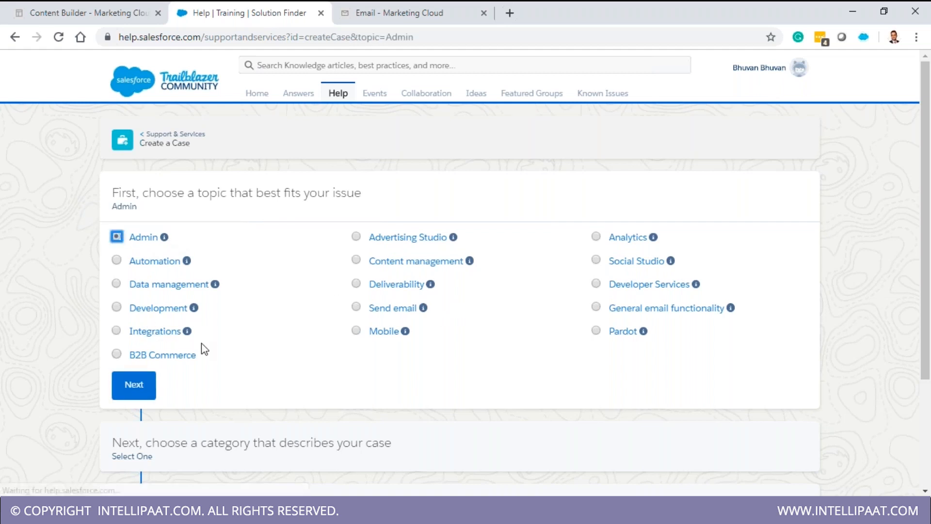
click(144, 388)
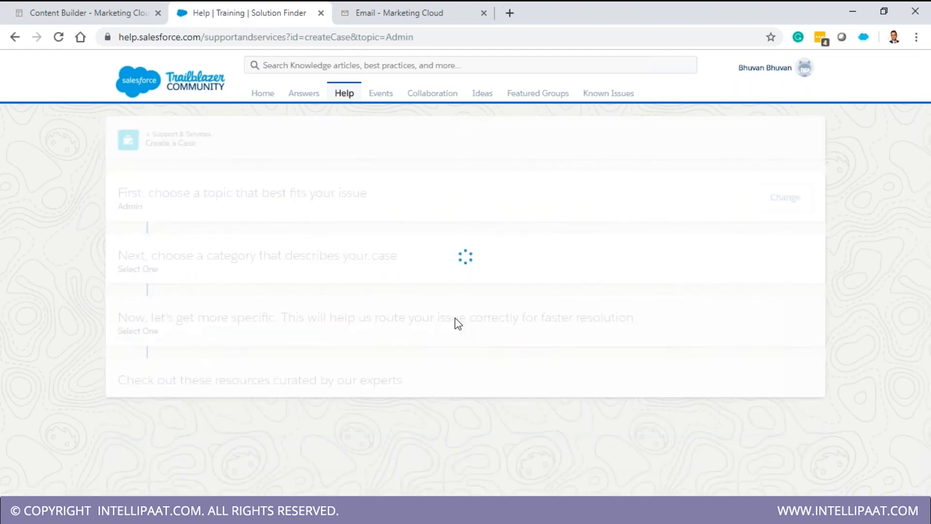
click(116, 299)
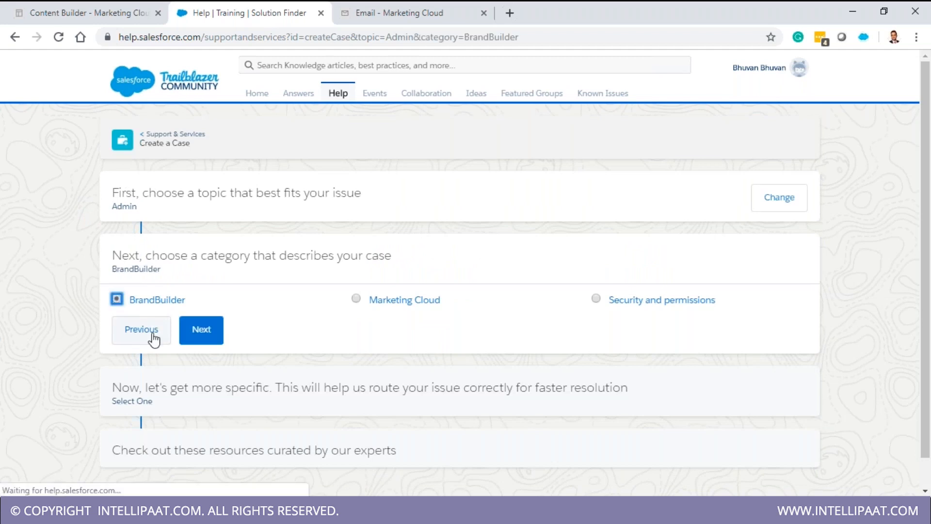
click(197, 335)
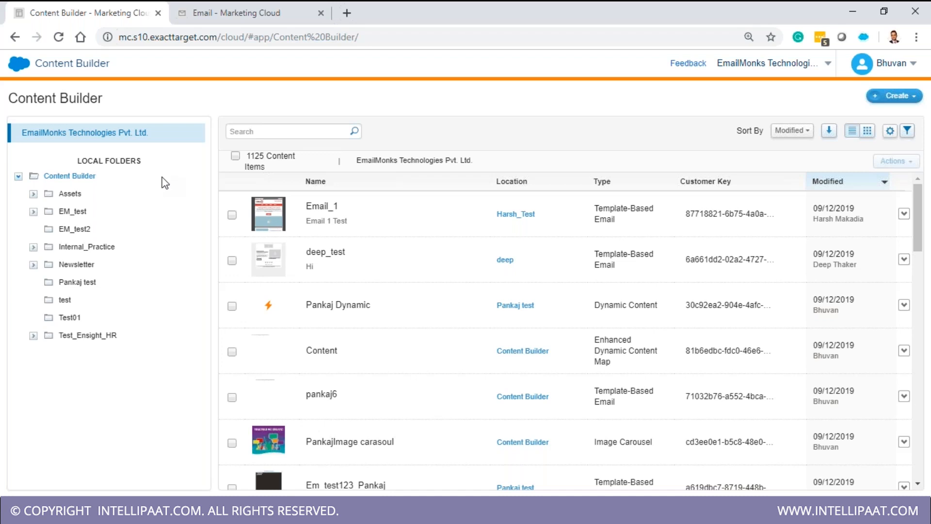
Step: Show the current account's business unit name and member ID in Content Builder
click(806, 64)
mouse_move(749, 68)
mouse_move(780, 74)
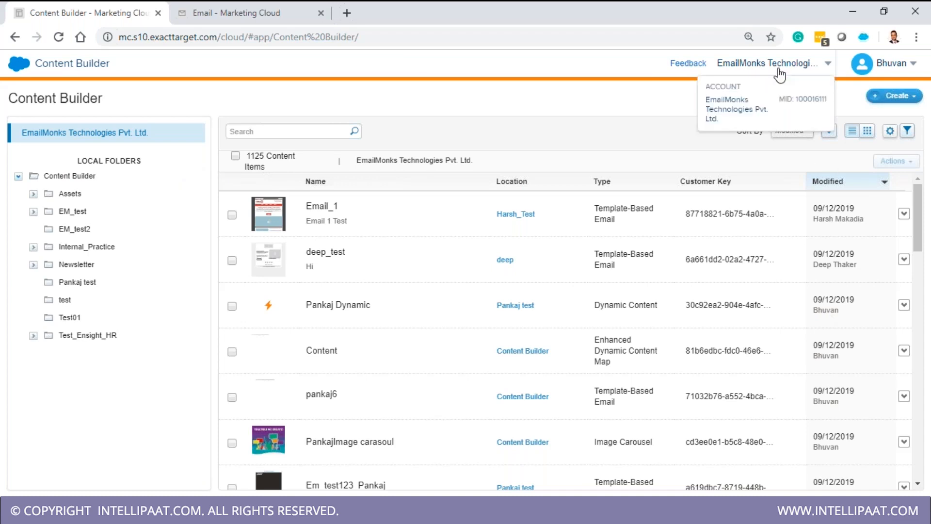
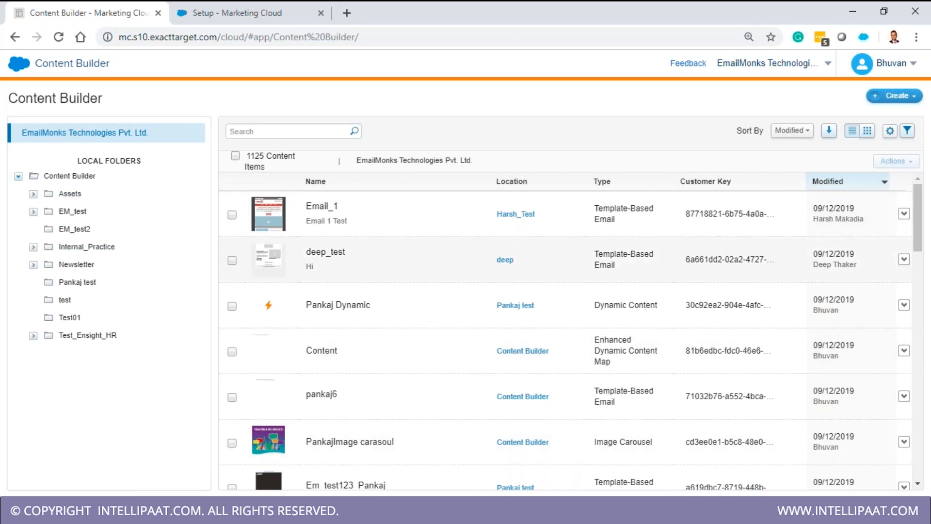
Step: Review the content types available for creation, including the content block types, and start a new Code Snippet block
click(916, 99)
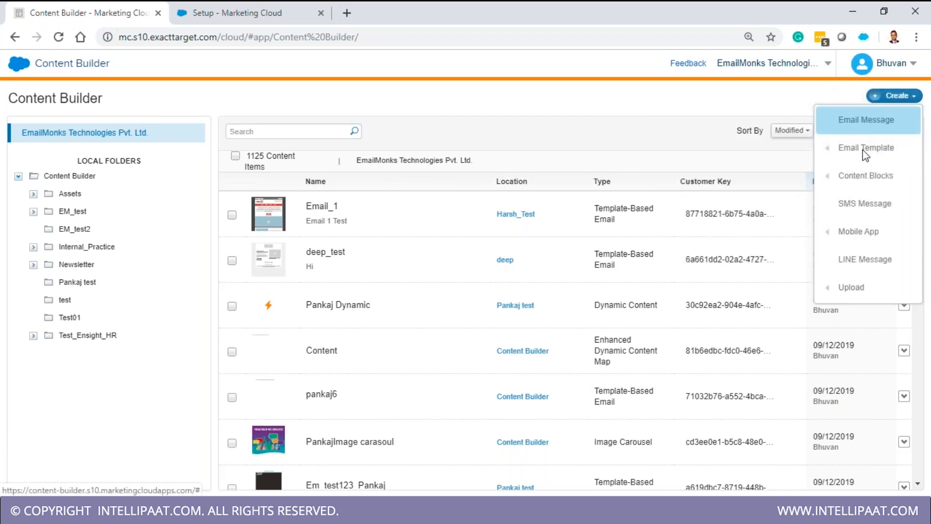
mouse_move(866, 155)
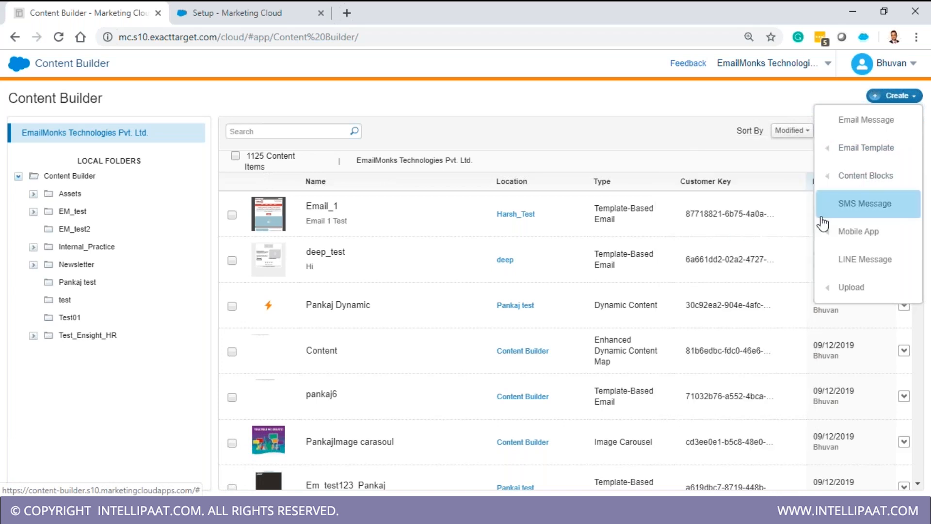
mouse_move(819, 187)
drag(808, 194, 815, 267)
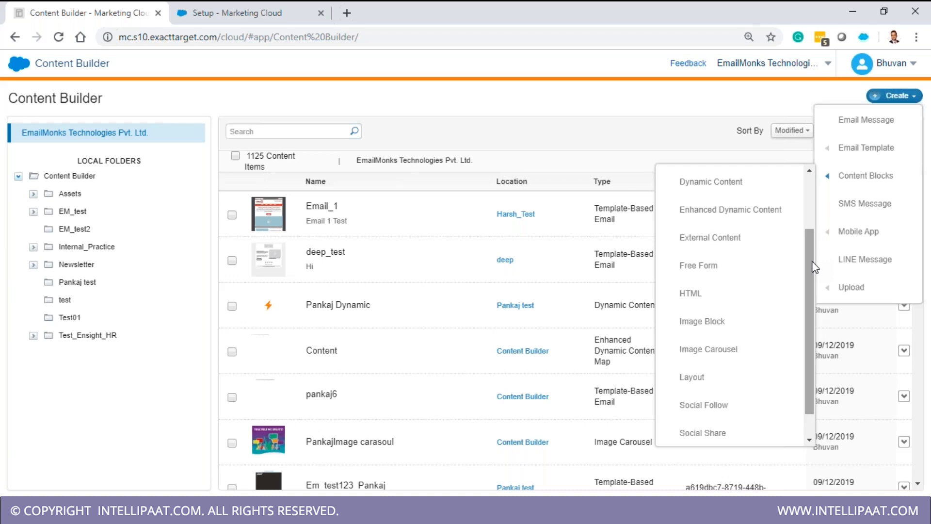
scroll(815, 267, up, 1)
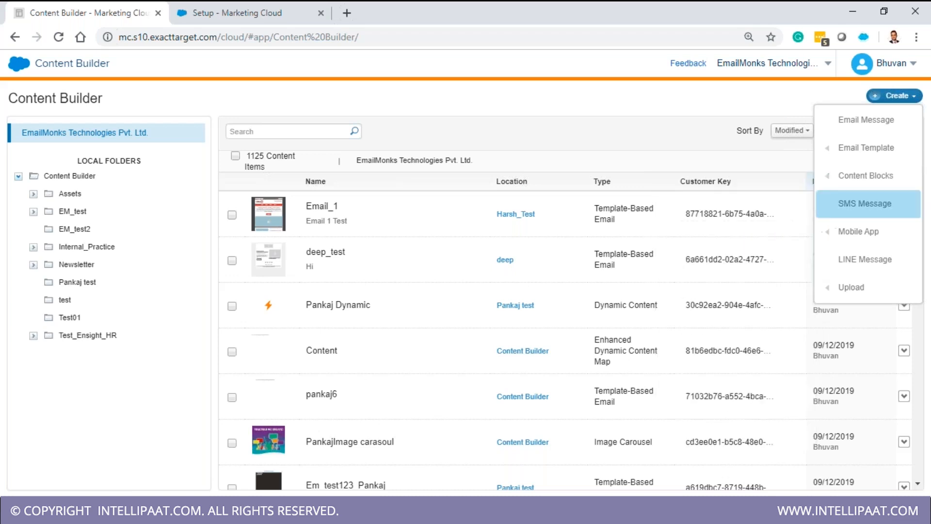
scroll(776, 213, up, 1)
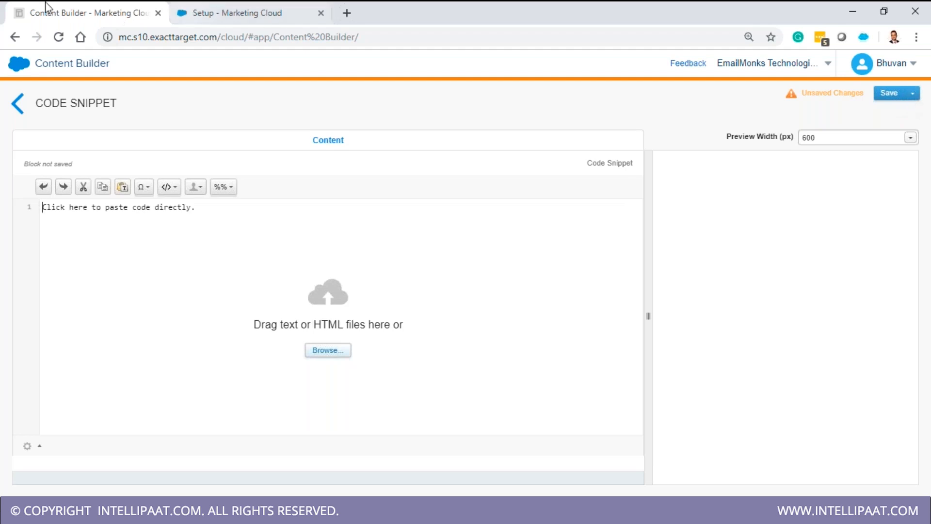
Step: Duplicate the Content Builder browser tab and enter a Head element enclosing a first name as the snippet's code
right_click(88, 7)
click(155, 51)
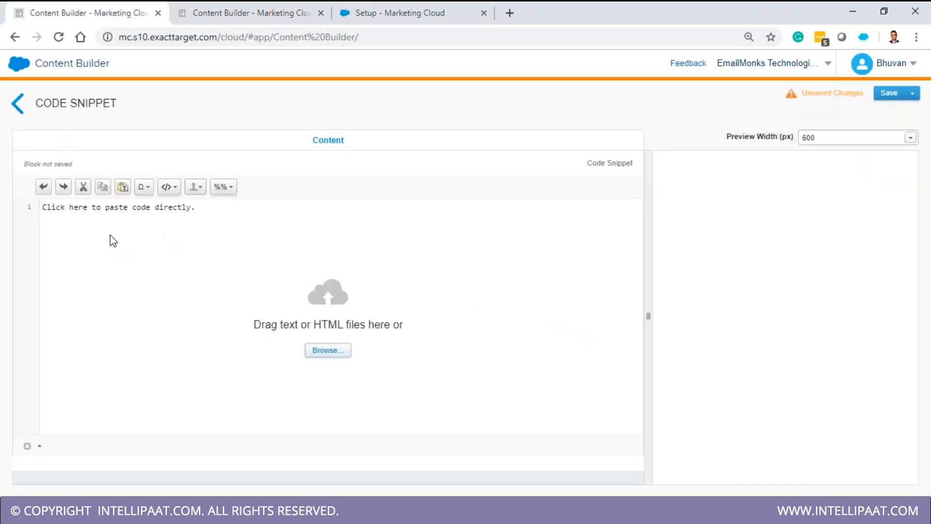
click(109, 234)
text(<Head>Pankaj<)
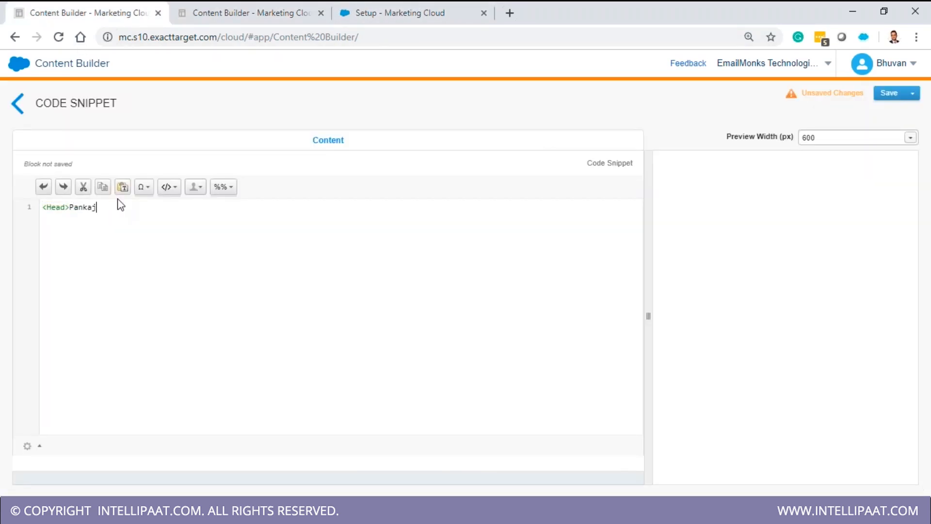
text(/Head>)
key(Left)
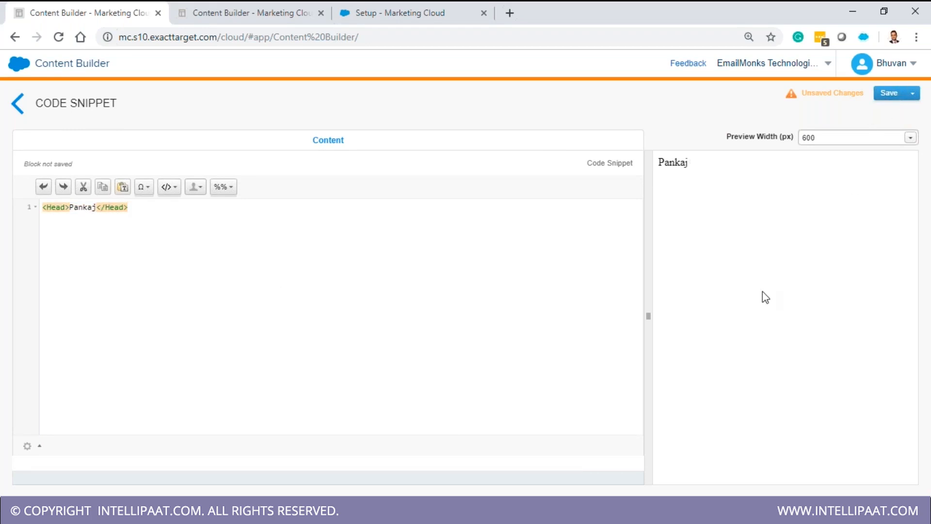
Step: Save the block under the name "Code snippet" in the Content Builder folder
text(Code snippe)
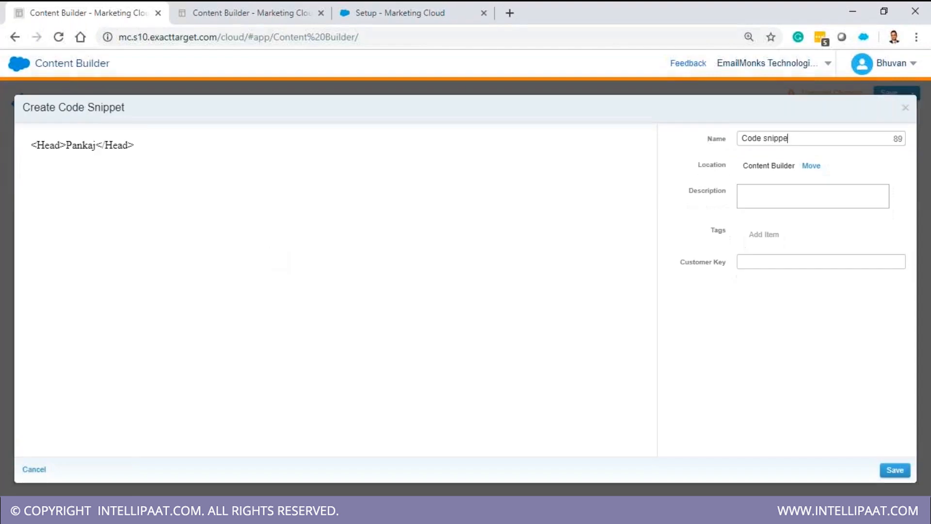
text(t)
key(Return)
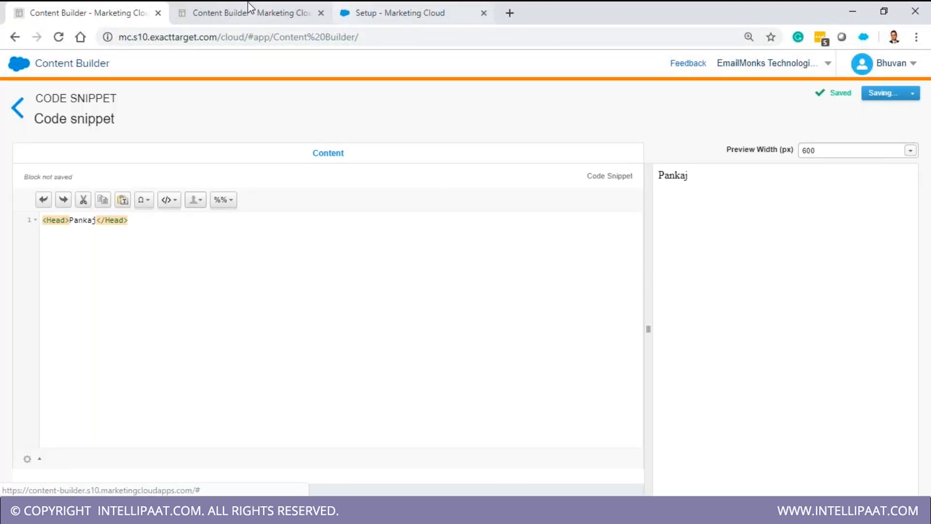
Step: In the duplicated Content Builder tab, create an email from the third existing email listed and continue to adding content
click(249, 7)
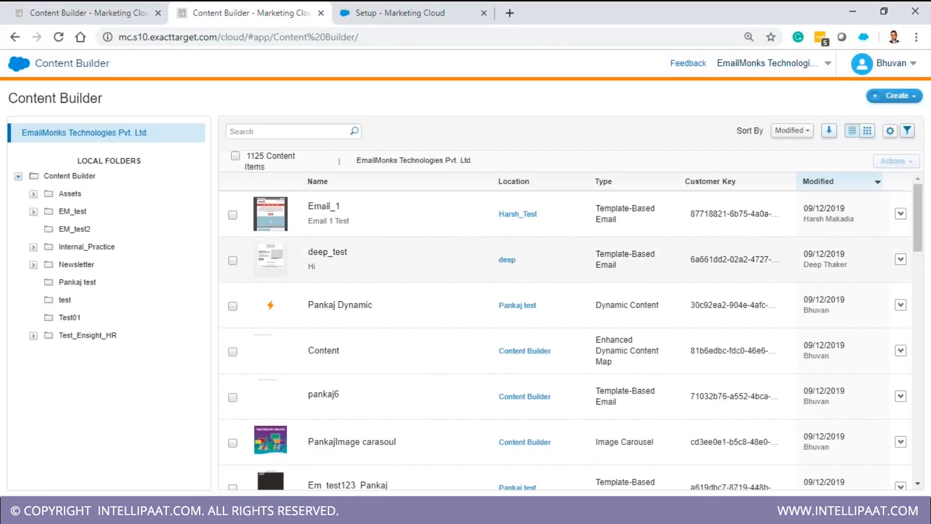
click(907, 104)
click(861, 119)
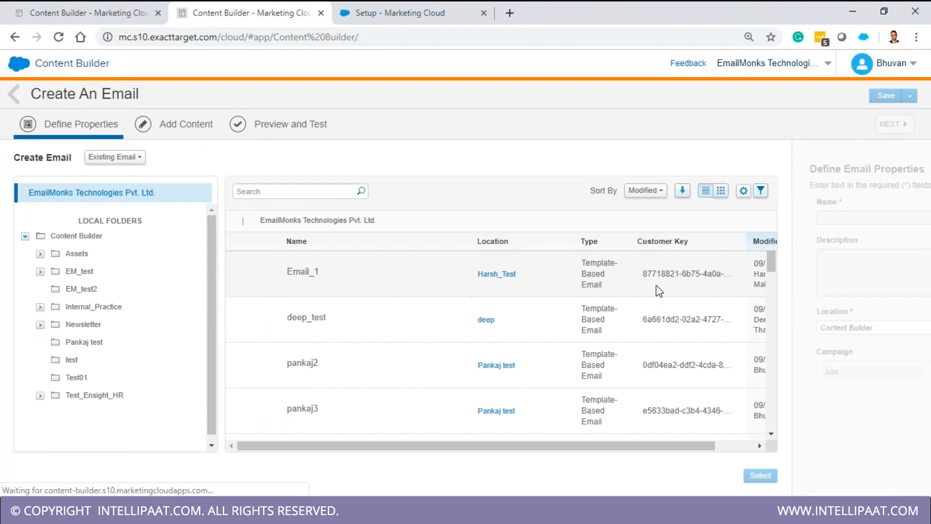
click(303, 371)
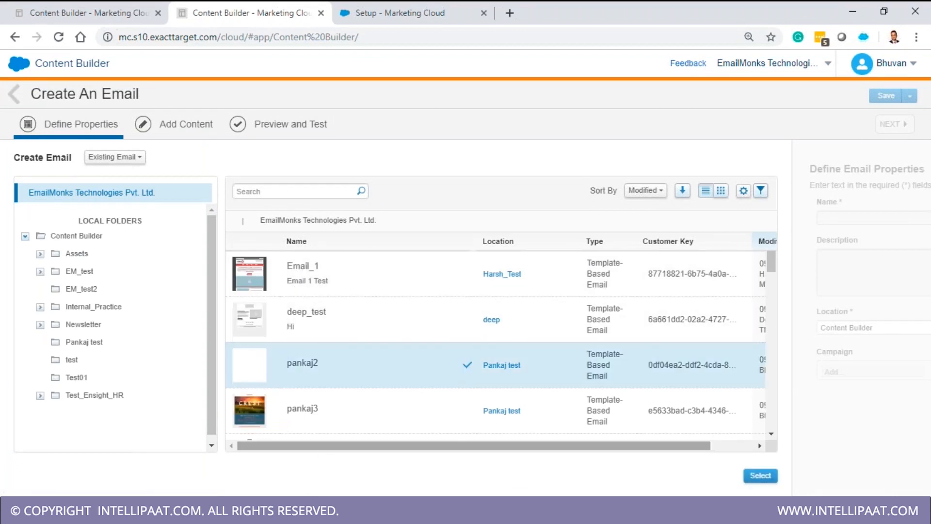
click(753, 480)
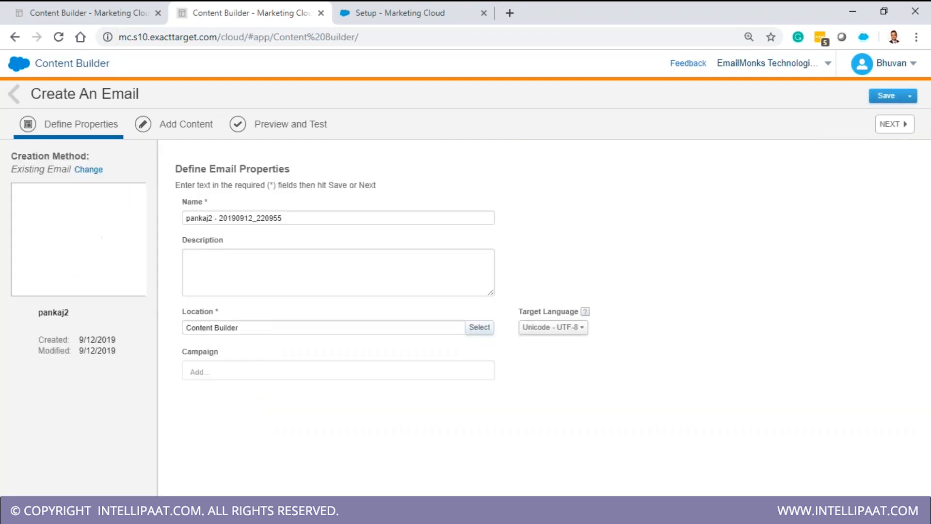
click(895, 124)
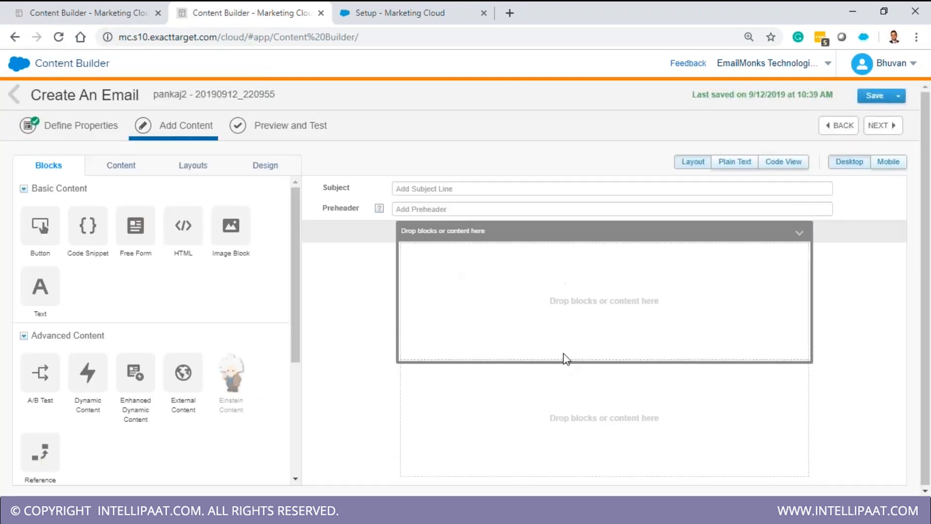
Step: Place an empty Code Snippet block in the email's upper content area and leave the block editor
drag(532, 317, 499, 307)
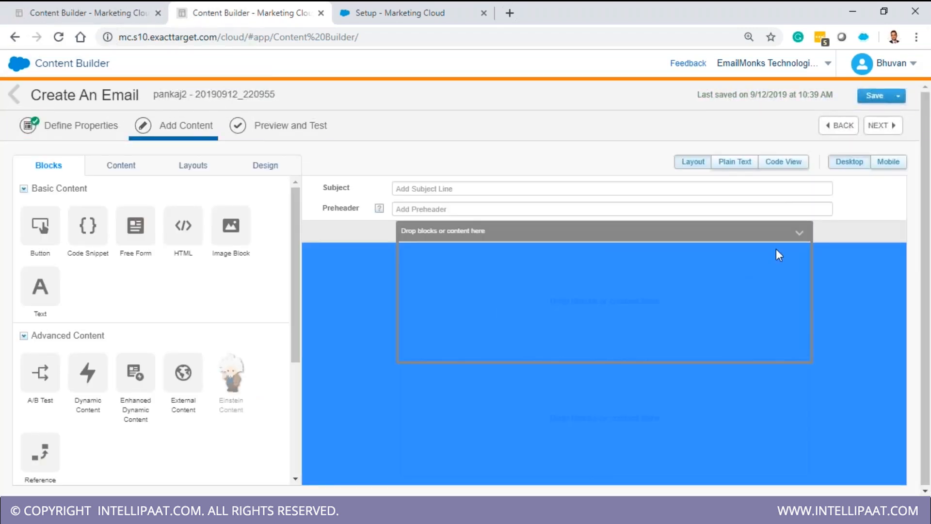
click(333, 374)
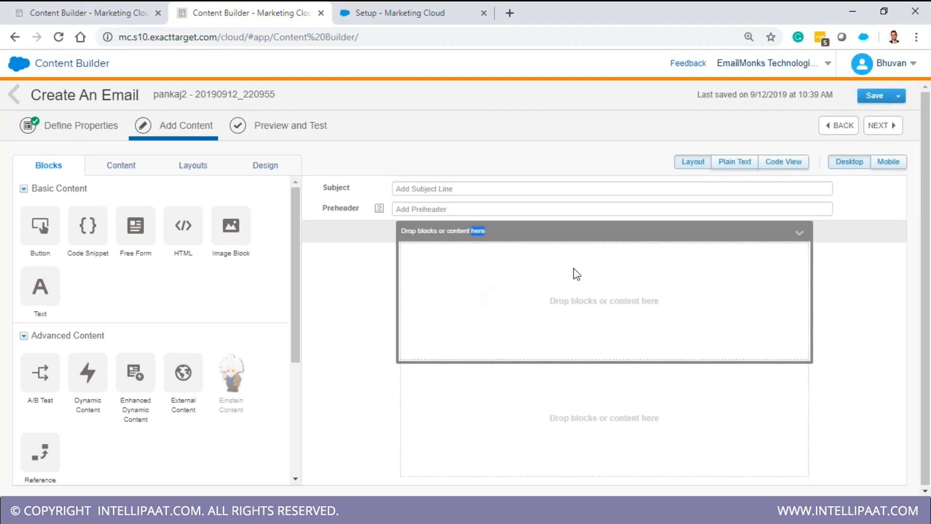
click(799, 233)
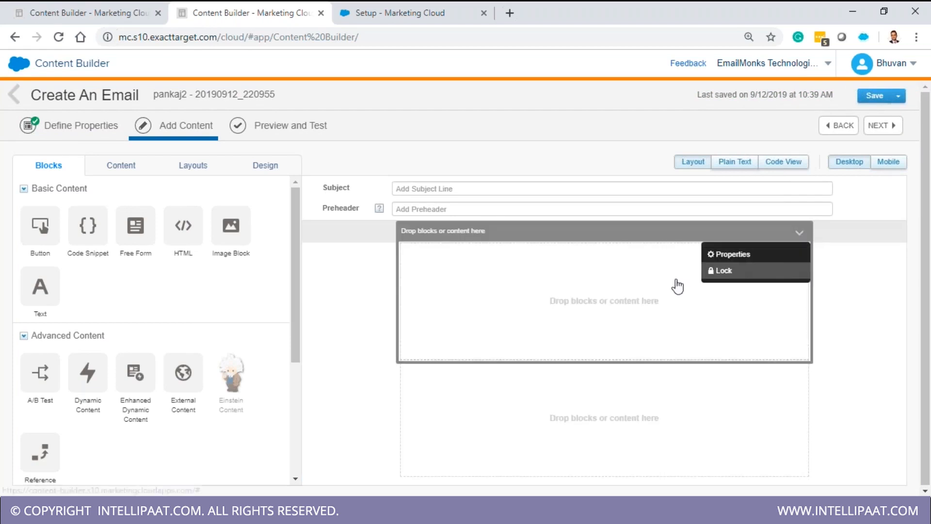
drag(88, 225, 508, 292)
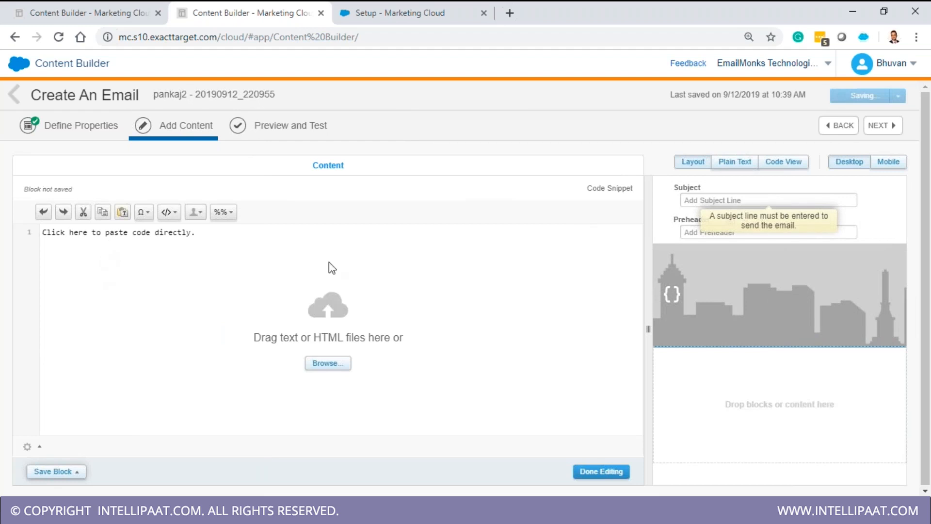
click(729, 278)
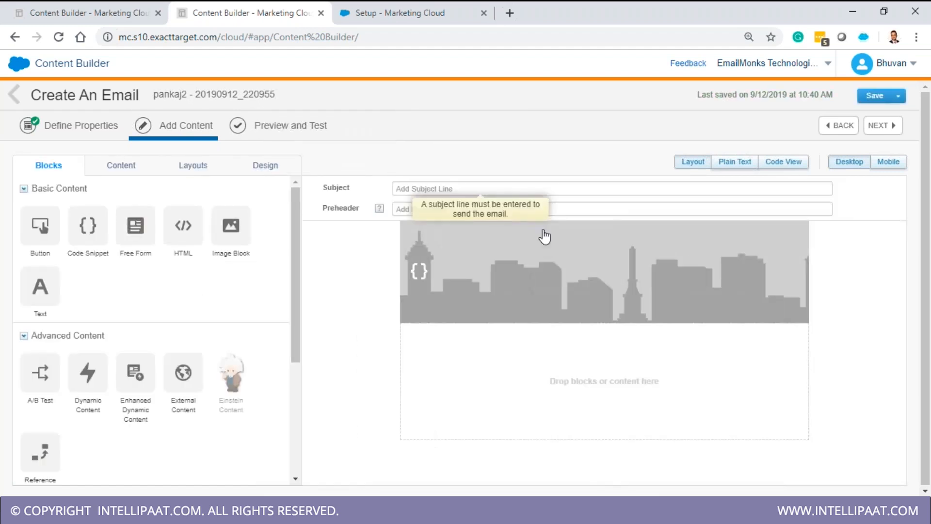
Step: Examine the email's full HTML in Code View and its properties, and return to the content list
click(778, 167)
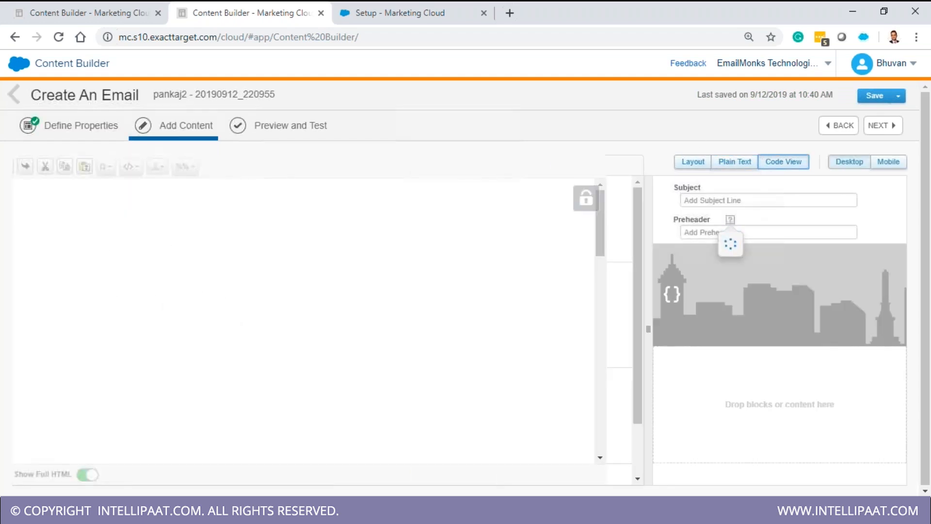
mouse_move(731, 219)
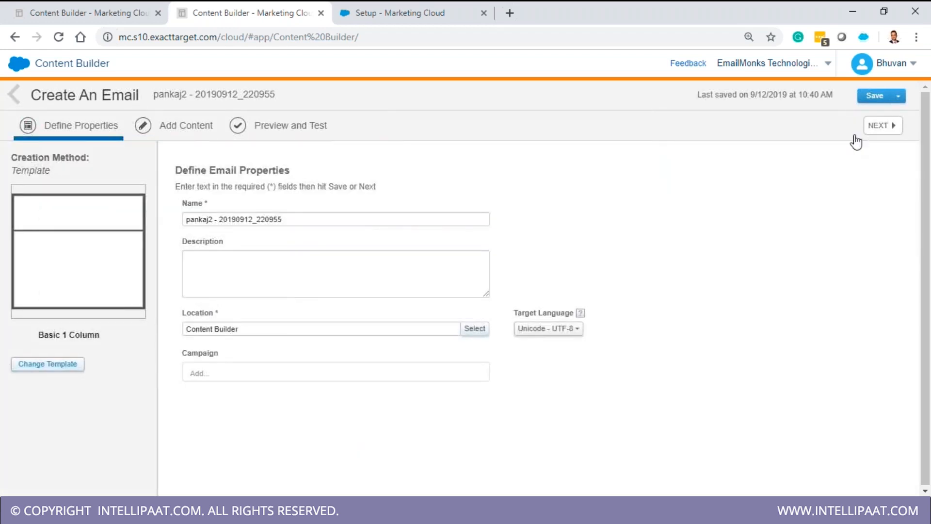
click(883, 125)
click(880, 129)
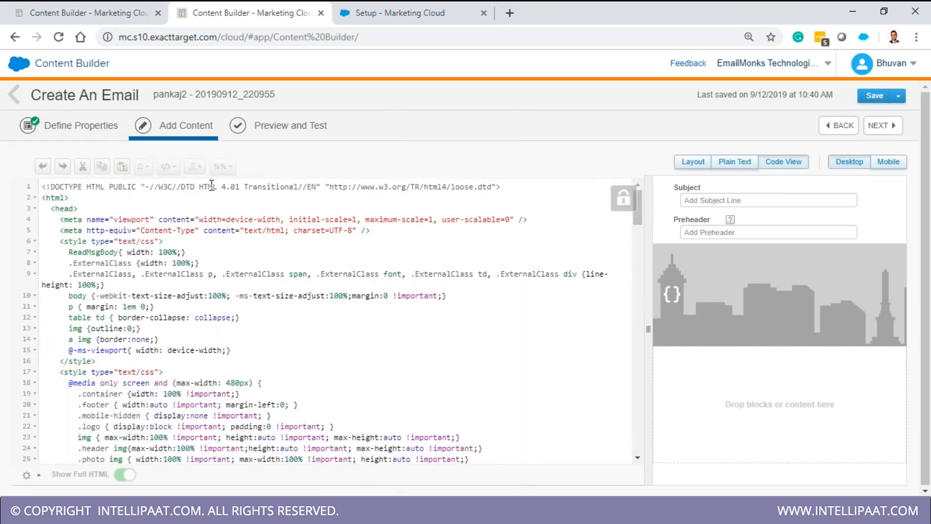
click(75, 129)
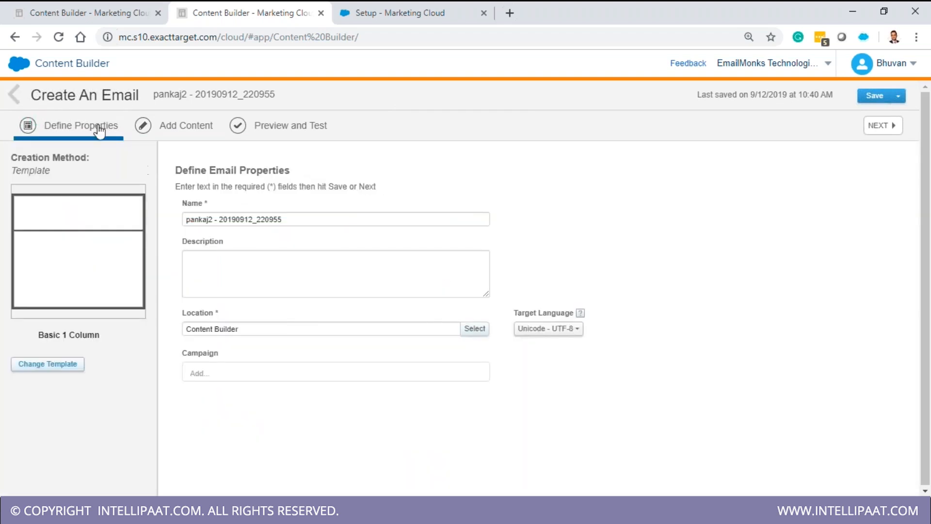
click(14, 96)
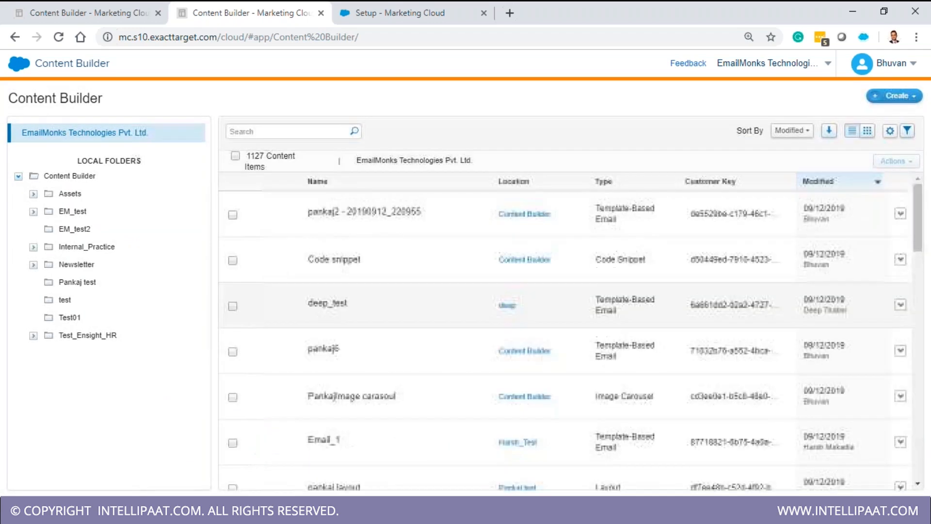
Step: Check the Email Template creation options, then open the newly created email and start editing its content
click(903, 96)
mouse_move(854, 148)
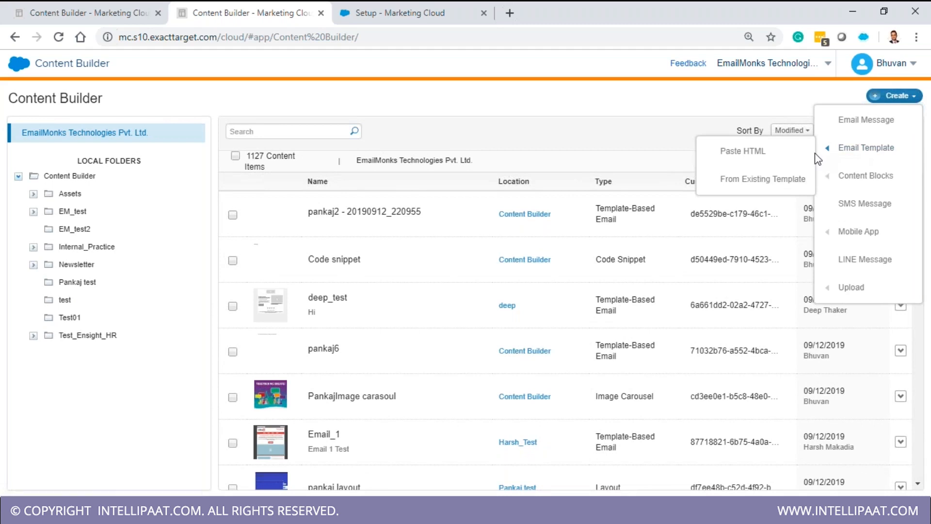
click(785, 184)
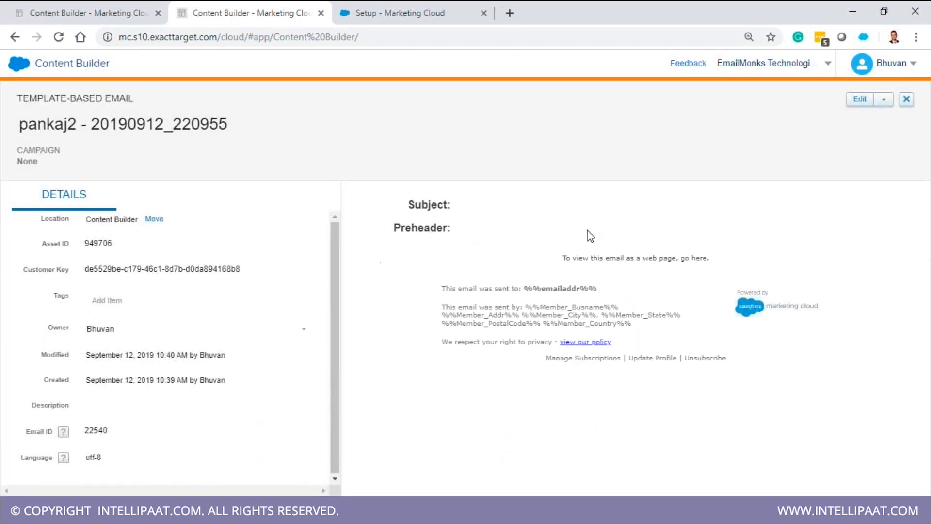
click(867, 108)
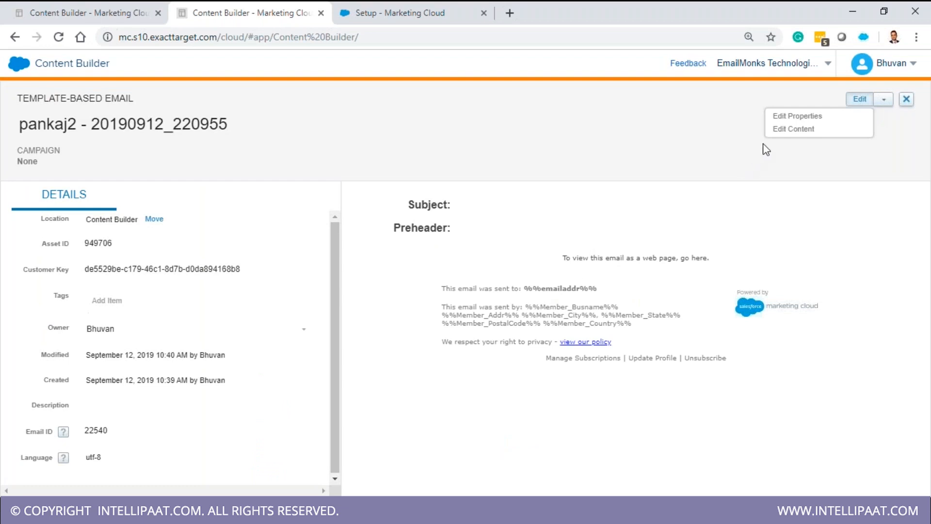
click(781, 129)
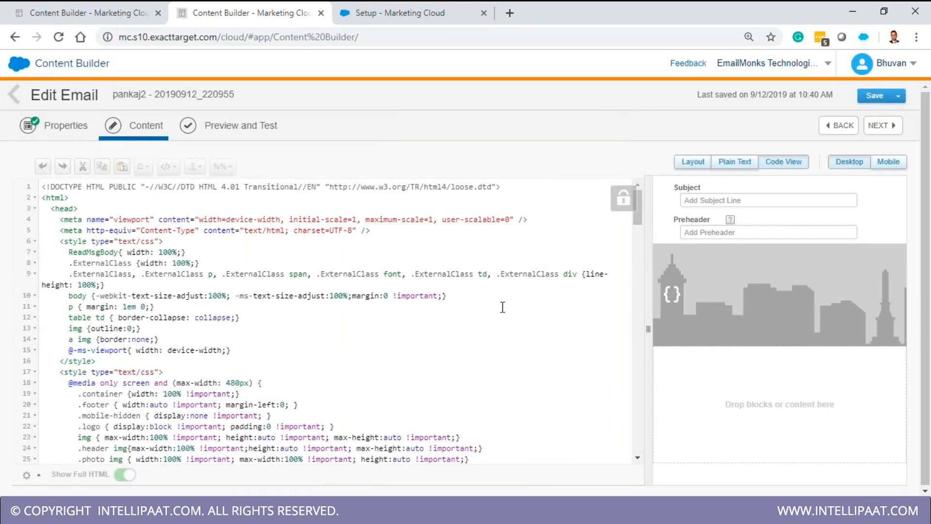
Step: Switch the email to Layout view, place the saved "Code snippet" above the empty snippet block, and finish editing it
click(692, 164)
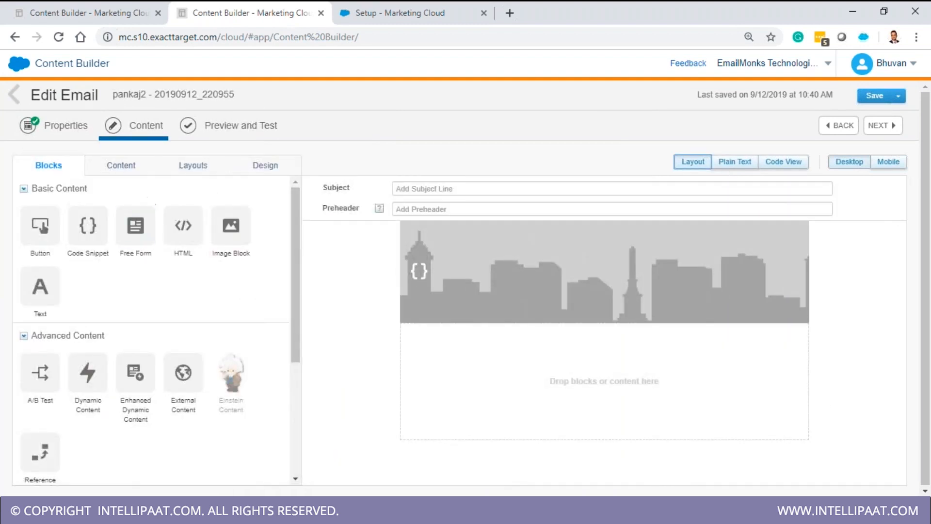
click(257, 168)
click(135, 171)
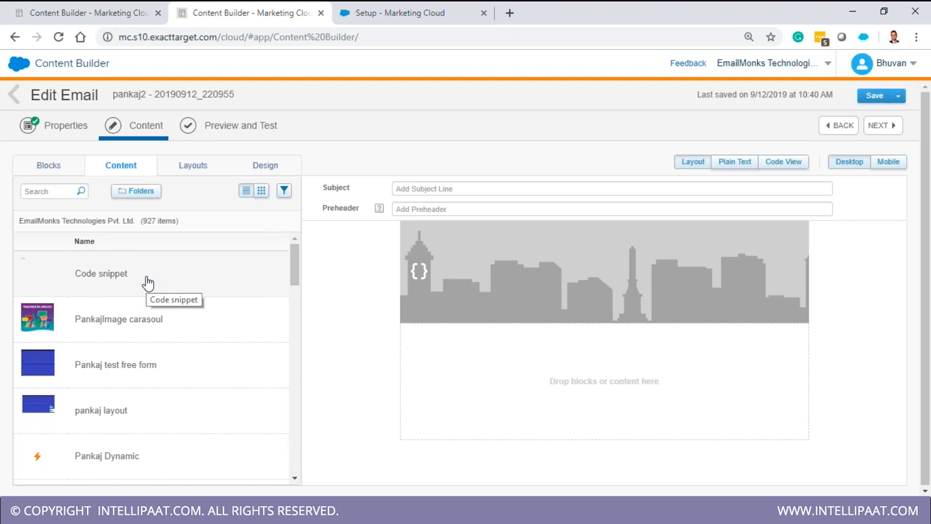
drag(148, 283, 413, 277)
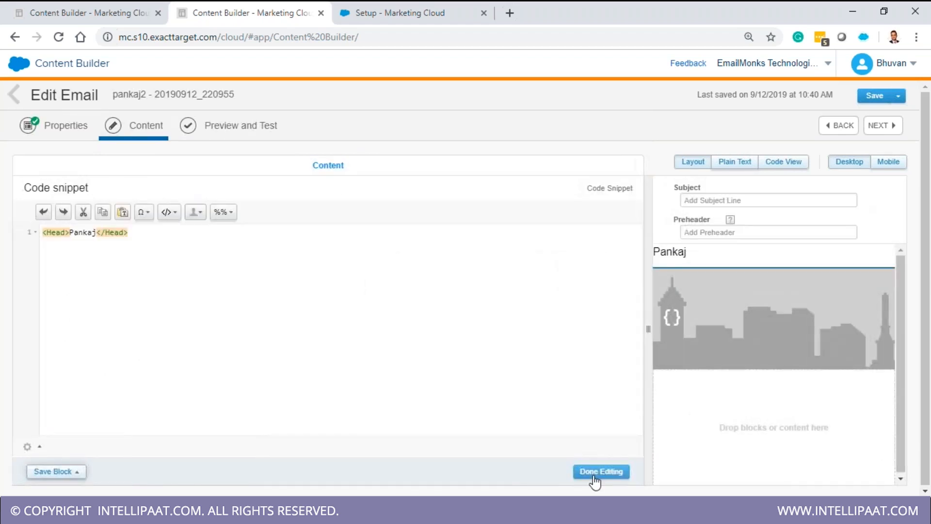
click(571, 476)
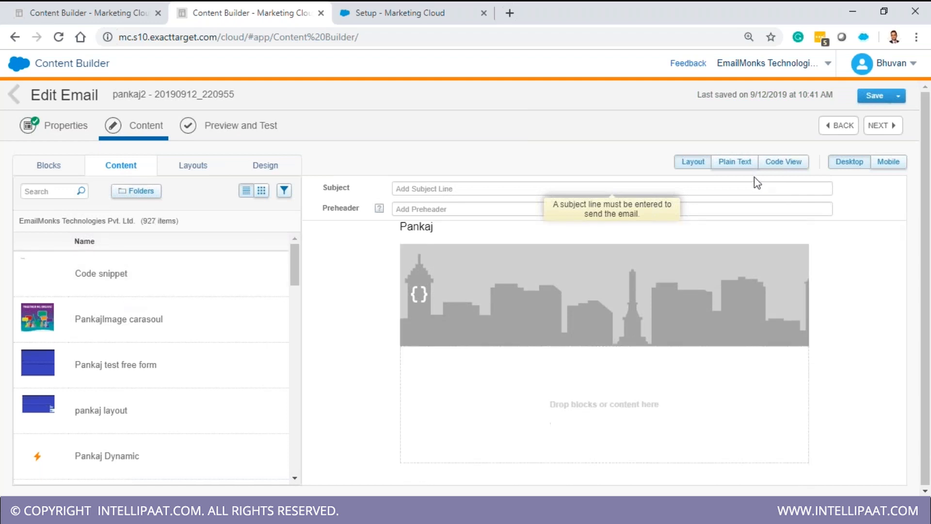
Step: Examine the email's HTML in Code View and its Plain Text version
click(764, 170)
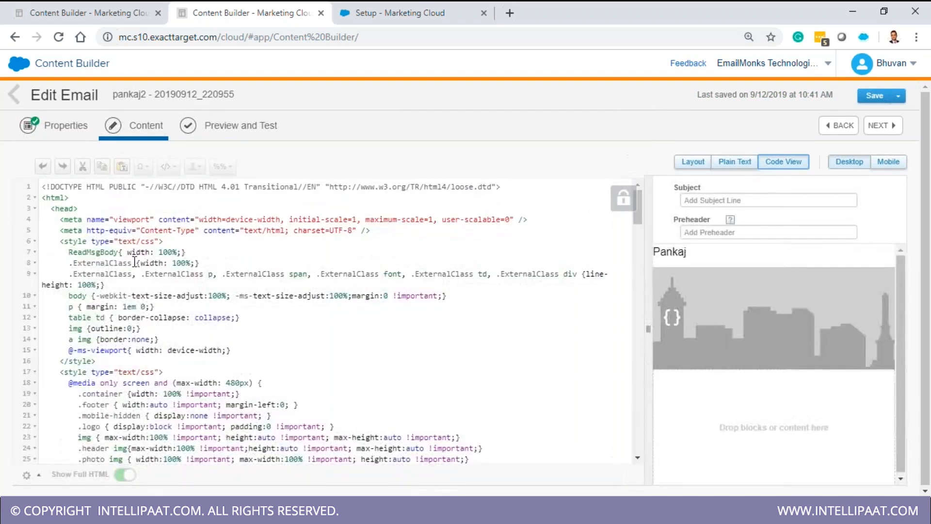
click(745, 171)
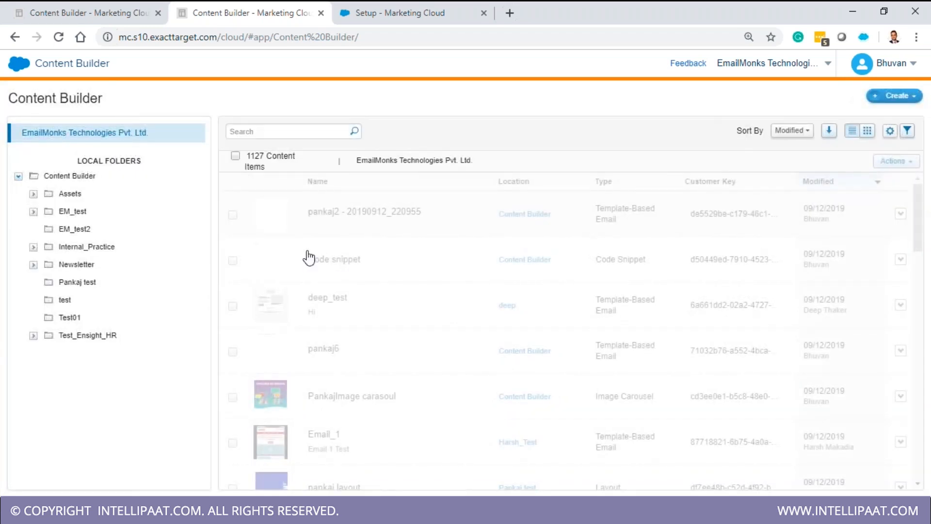
Step: Start a new Dynamic Content block from the content block creation options
click(916, 99)
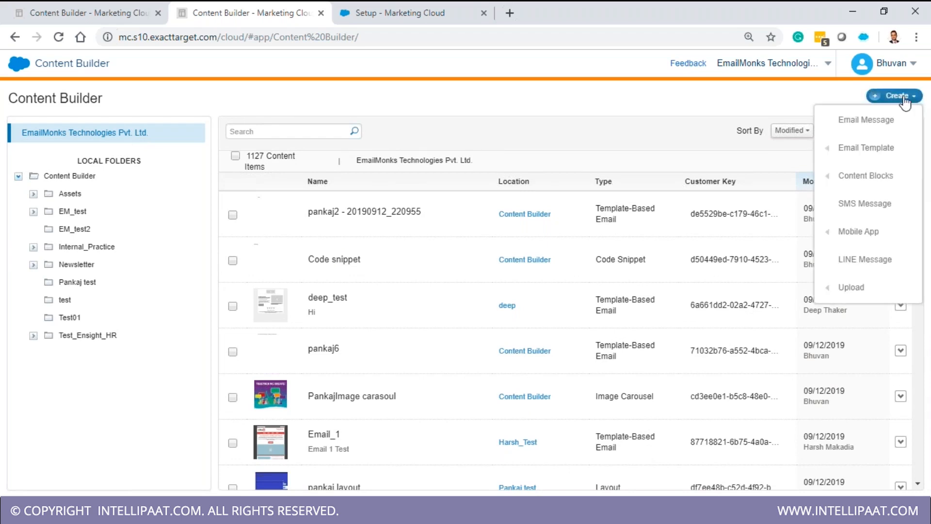
mouse_move(866, 151)
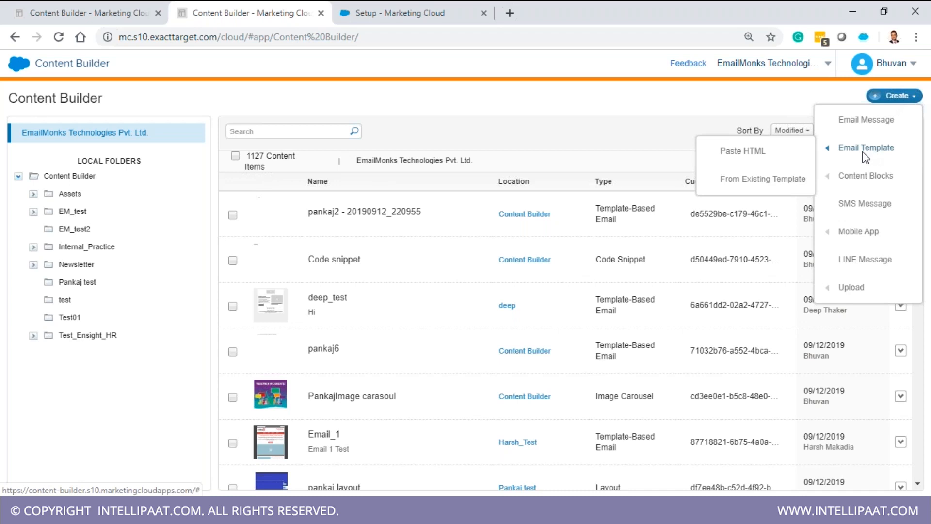
mouse_move(856, 177)
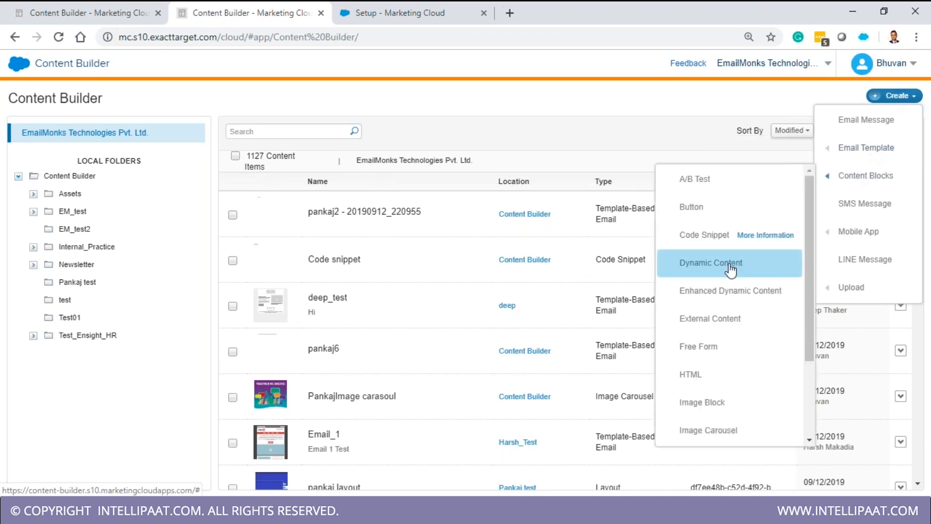
click(730, 265)
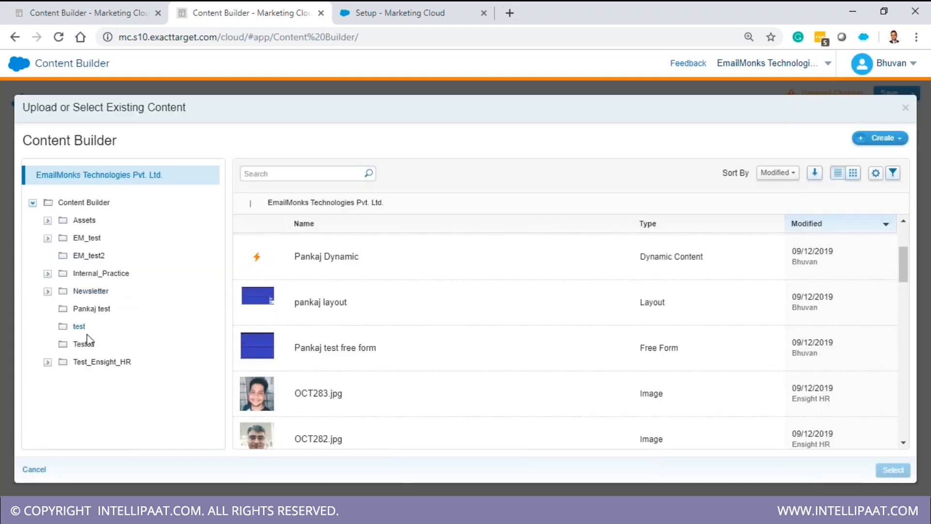
Step: Browse the folders under Internal_Practice to Emailmonks Assets and use new_img_1.png as the dynamic block's default content
click(90, 255)
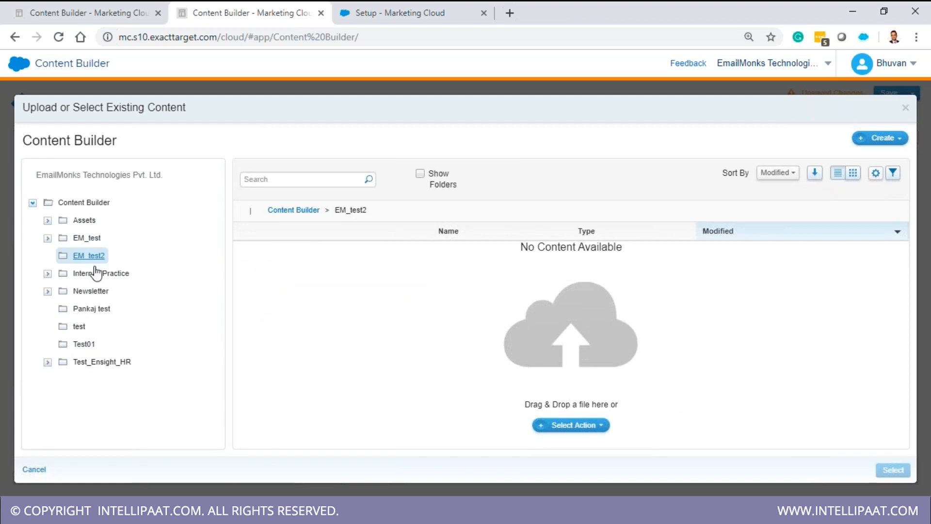
click(102, 291)
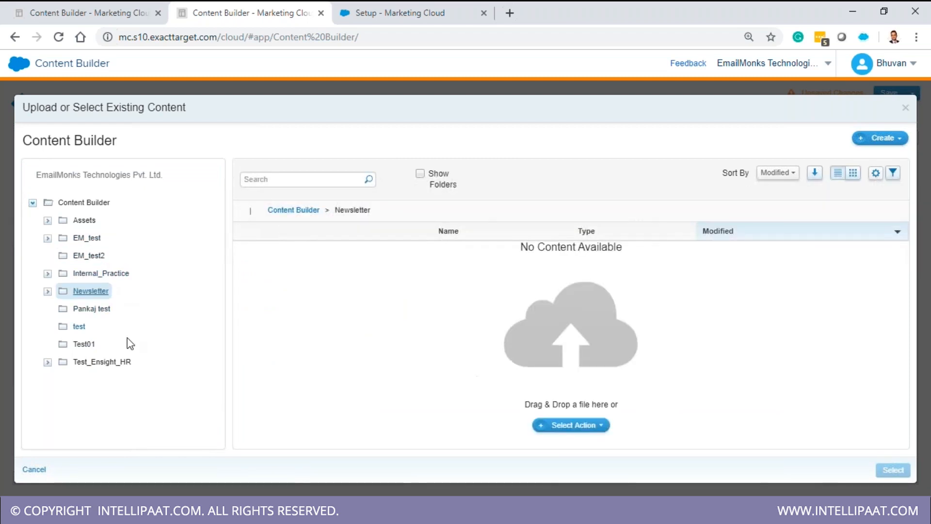
click(83, 242)
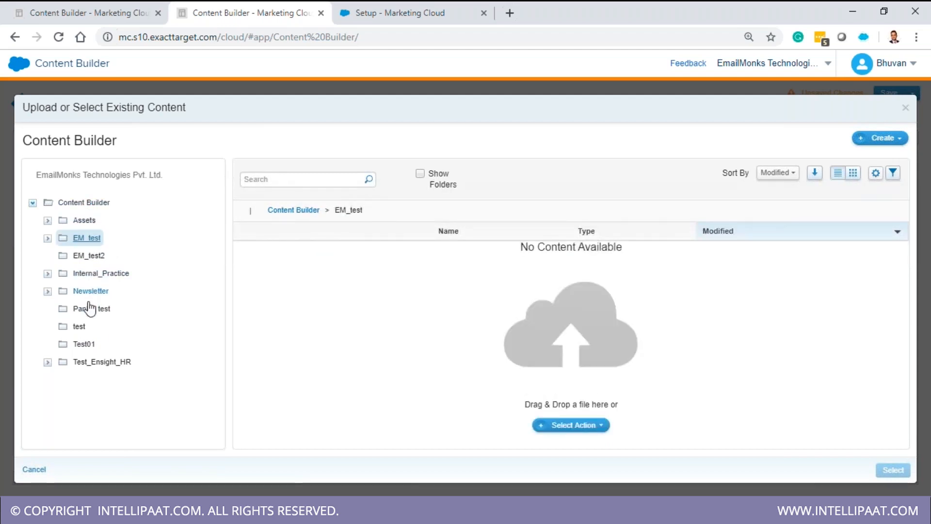
click(97, 273)
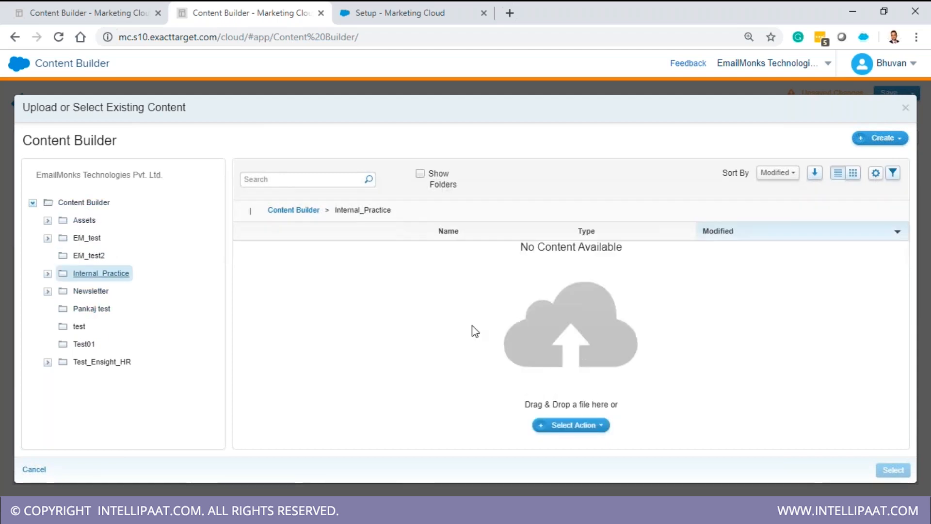
click(47, 274)
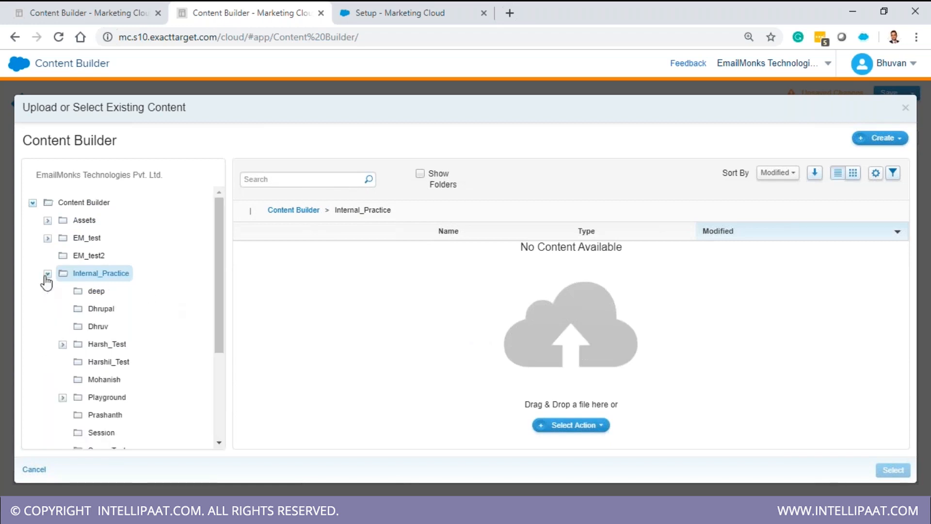
click(110, 364)
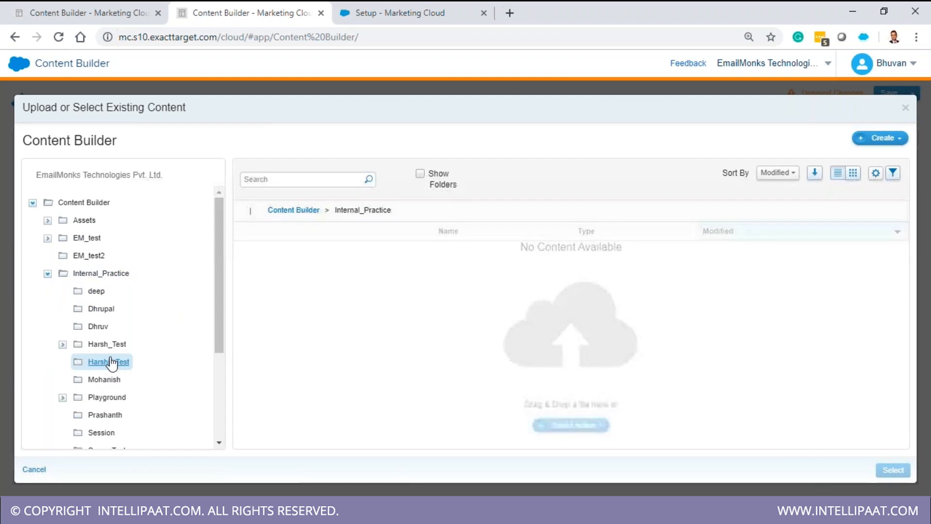
click(109, 346)
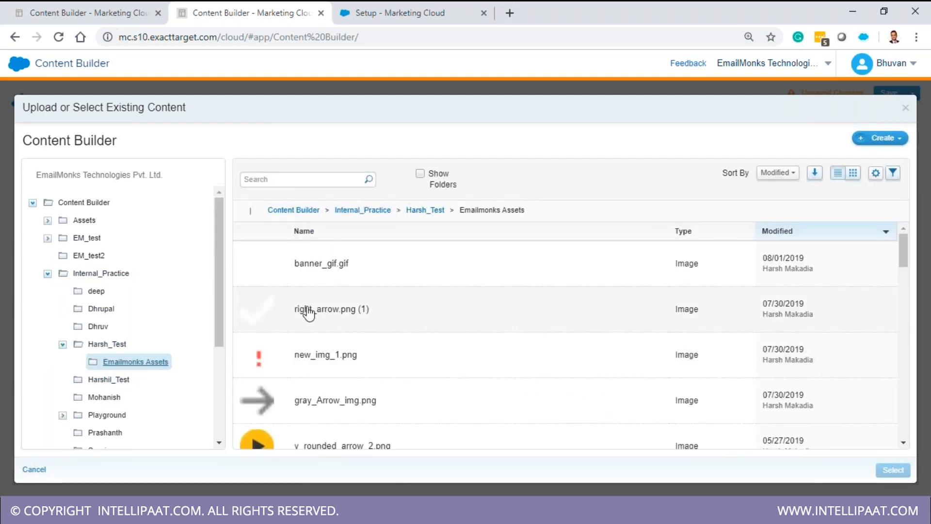
click(272, 359)
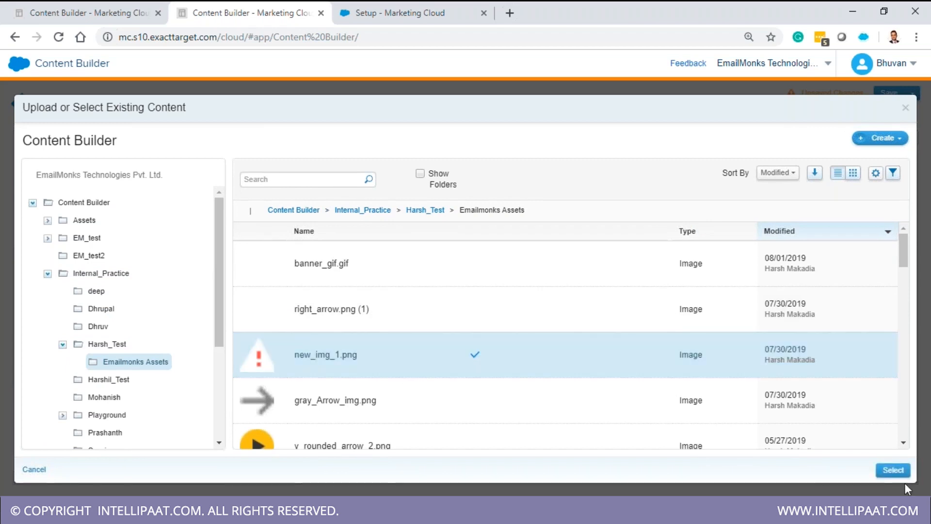
click(895, 471)
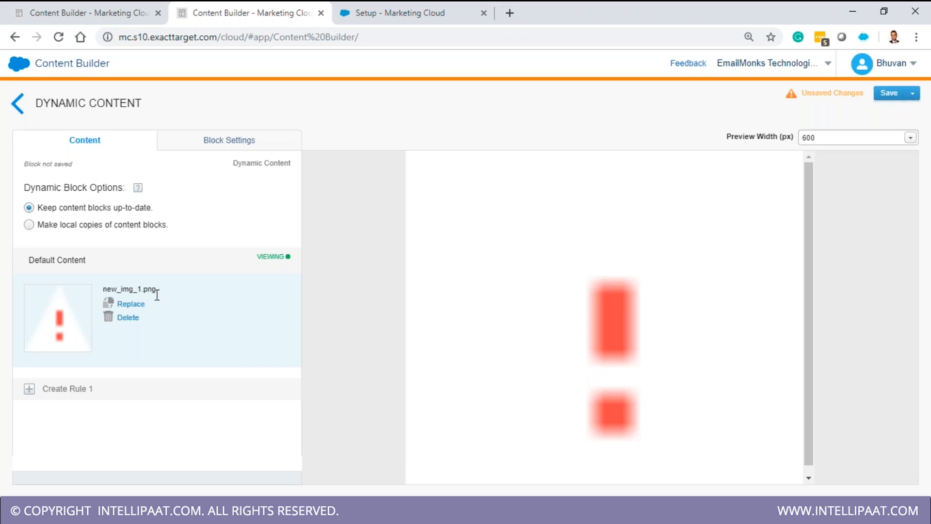
Step: Create Rule 1 from a Data Extension or Audience, using the data extension "Test" as its source
click(30, 390)
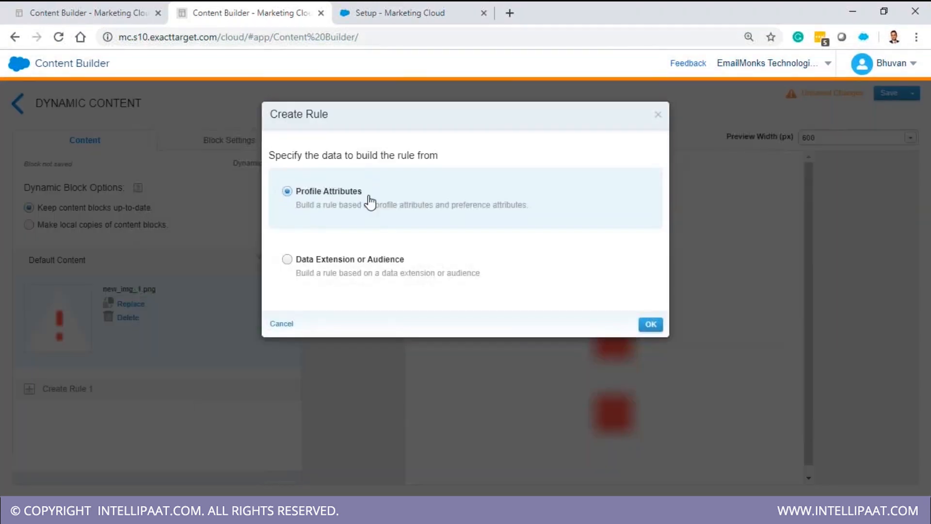
click(347, 273)
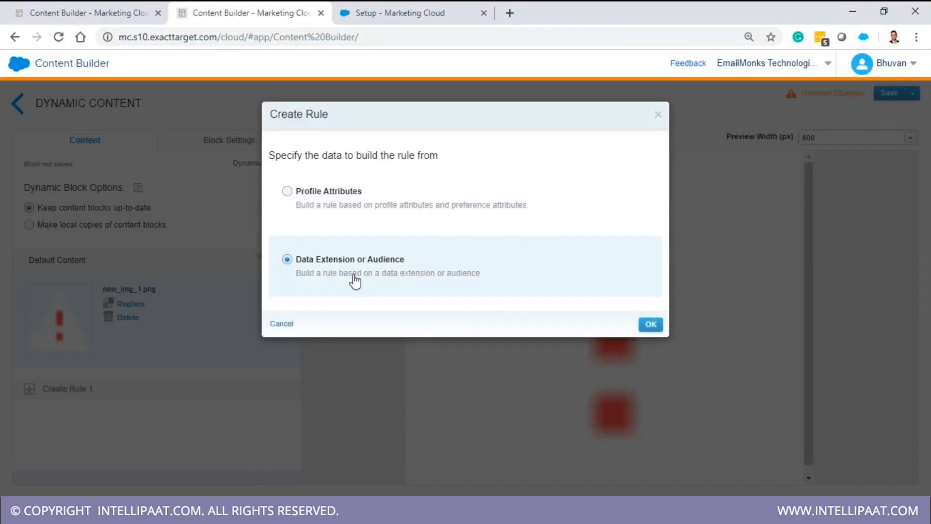
click(651, 325)
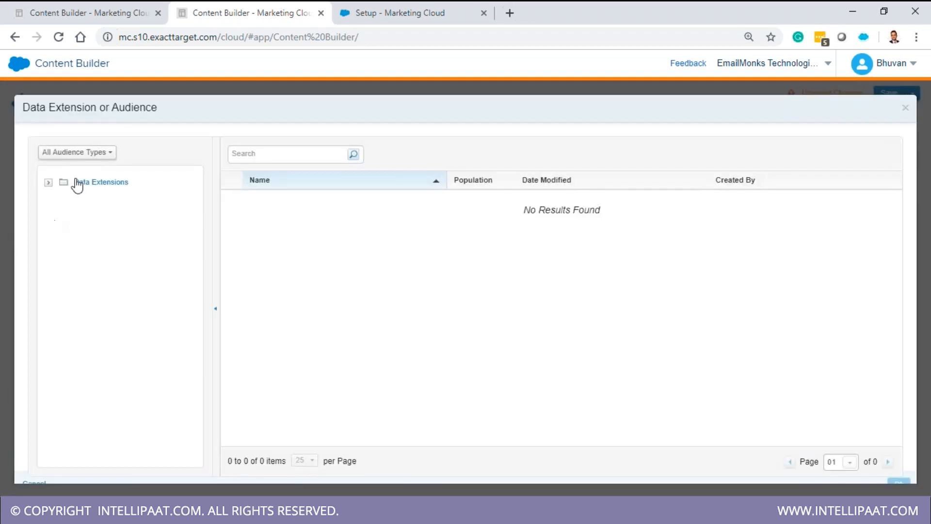
click(48, 183)
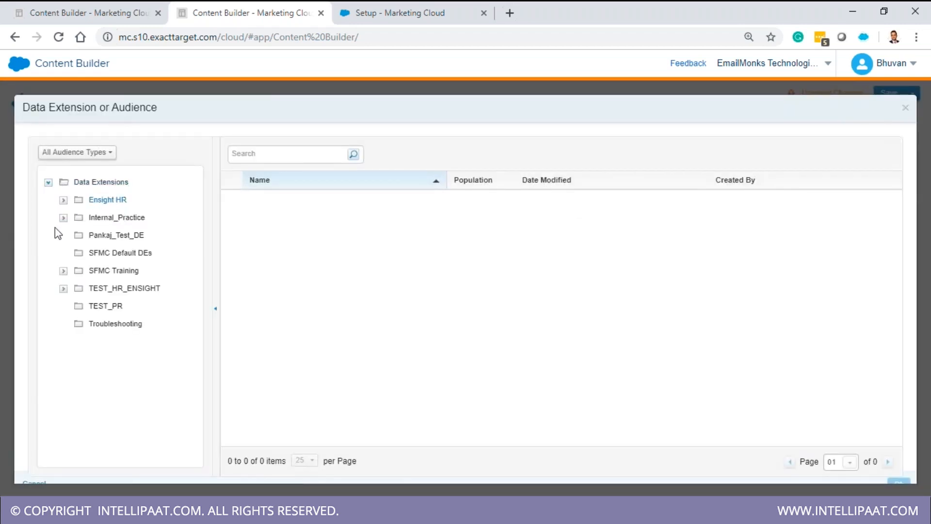
click(104, 235)
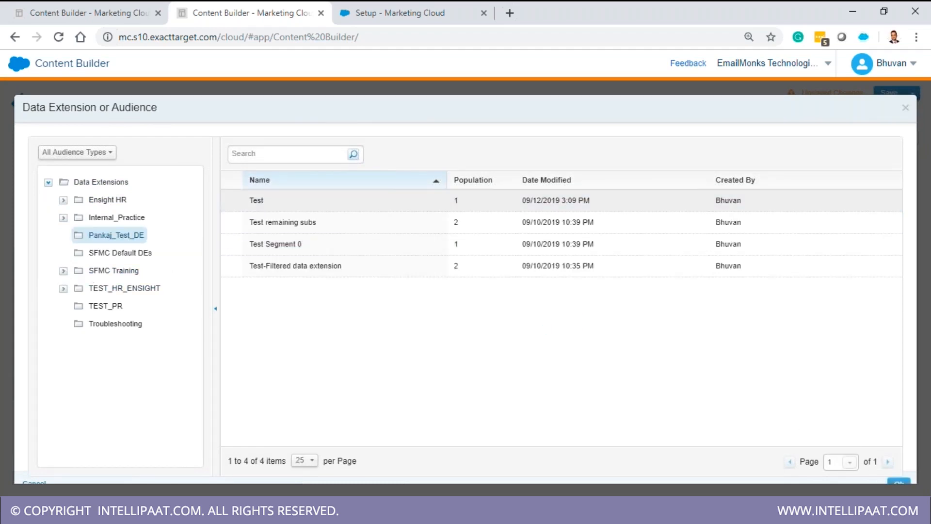
click(899, 483)
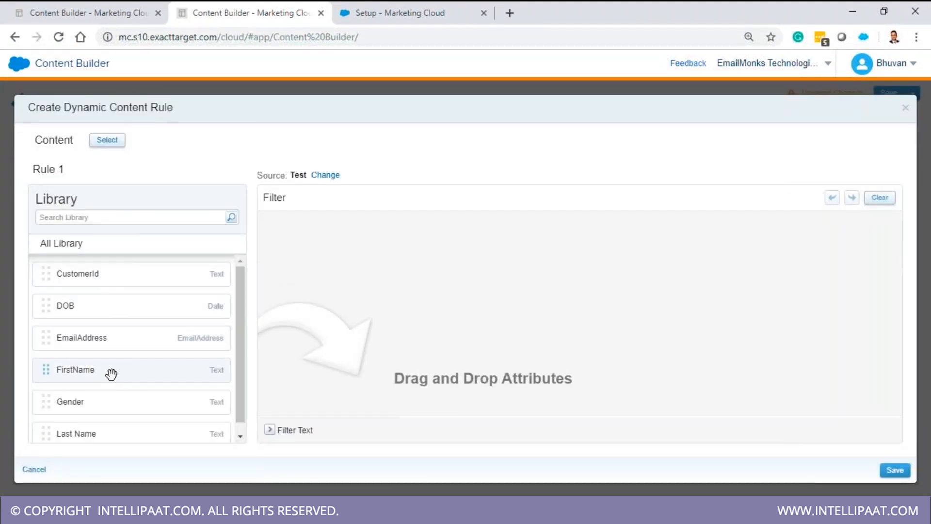
Step: Add the Gender attribute to Rule 1's filter with the condition is equal to "Male", and try to save the rule
drag(117, 402, 498, 224)
click(475, 235)
text(msle)
key(BackSpace)
key(BackSpace)
key(BackSpace)
key(BackSpace)
text(msl)
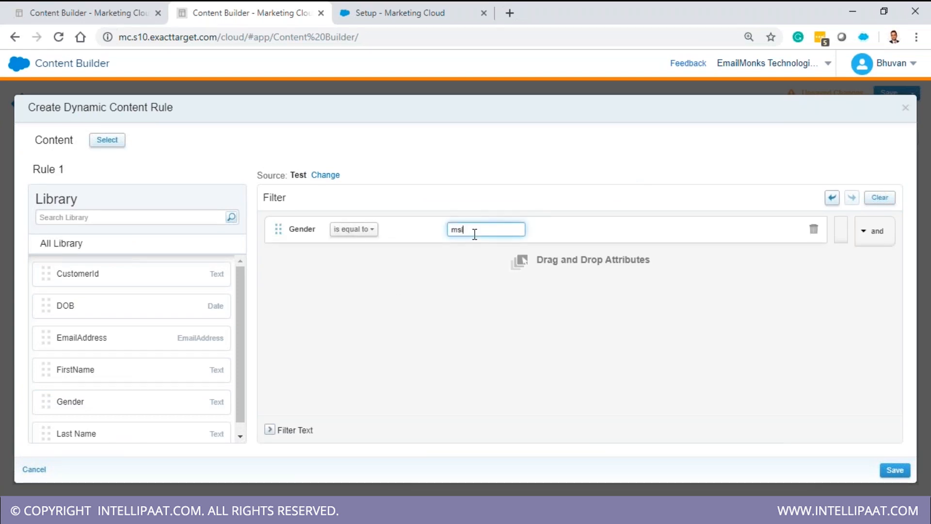
key(BackSpace)
key(BackSpace)
text(Male)
click(894, 471)
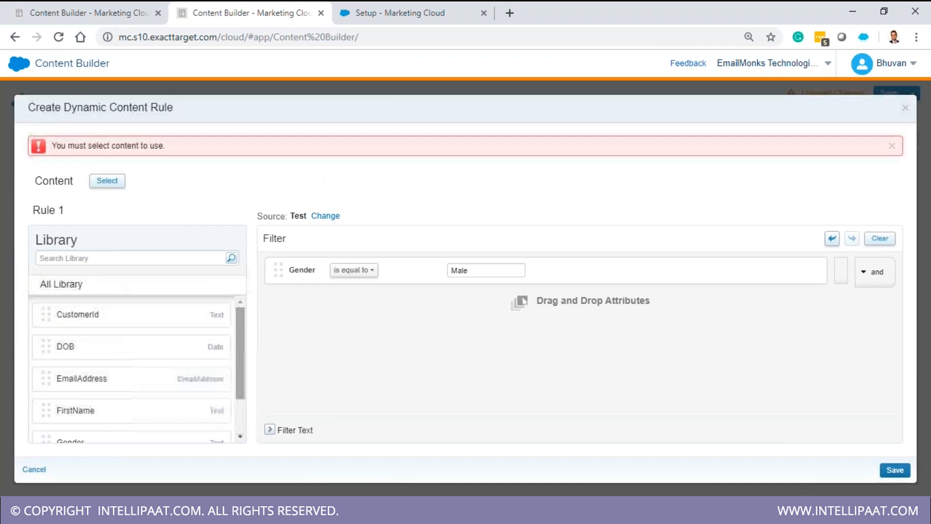
Step: Assign gray_Arrow_img.png from Emailmonks Assets as Rule 1's content and save it, then open and dismiss the dialog for Rule 2
click(106, 182)
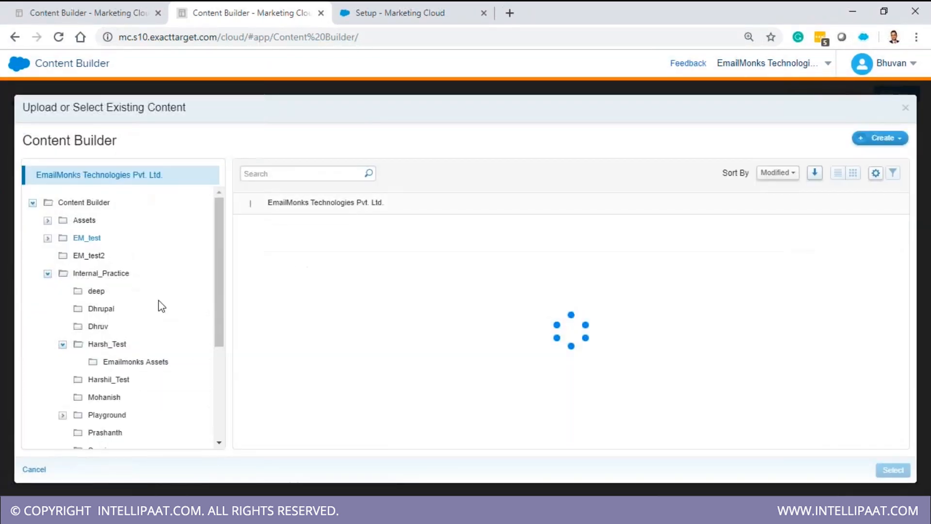
click(136, 294)
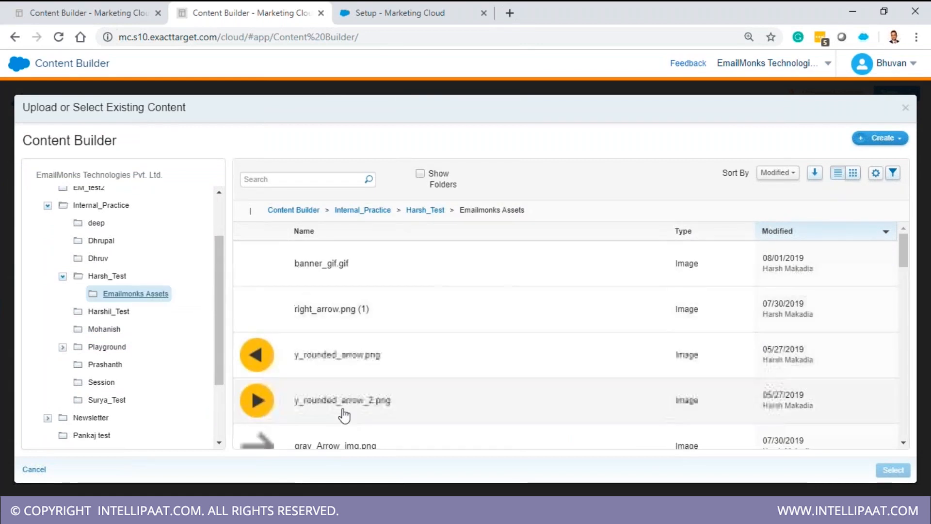
scroll(333, 409, down, 2)
double_click(732, 374)
click(895, 470)
scroll(145, 316, down, 2)
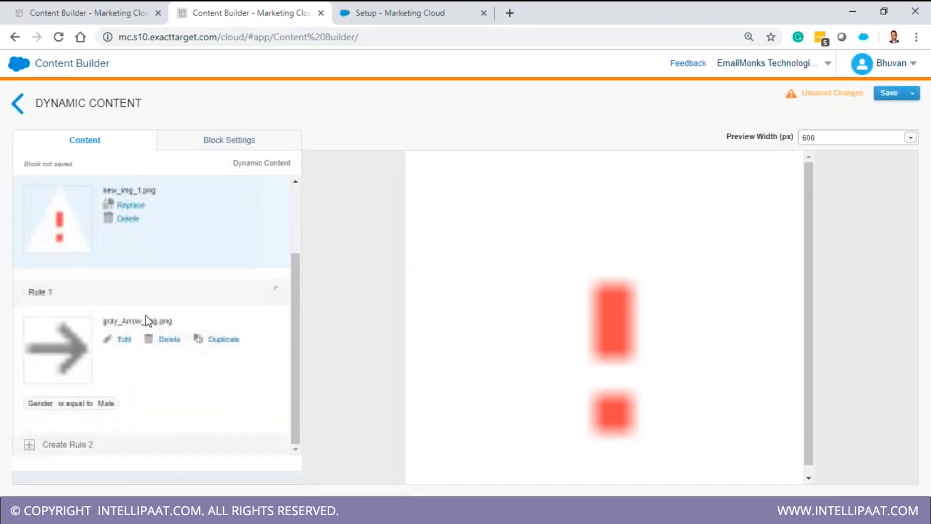
click(101, 451)
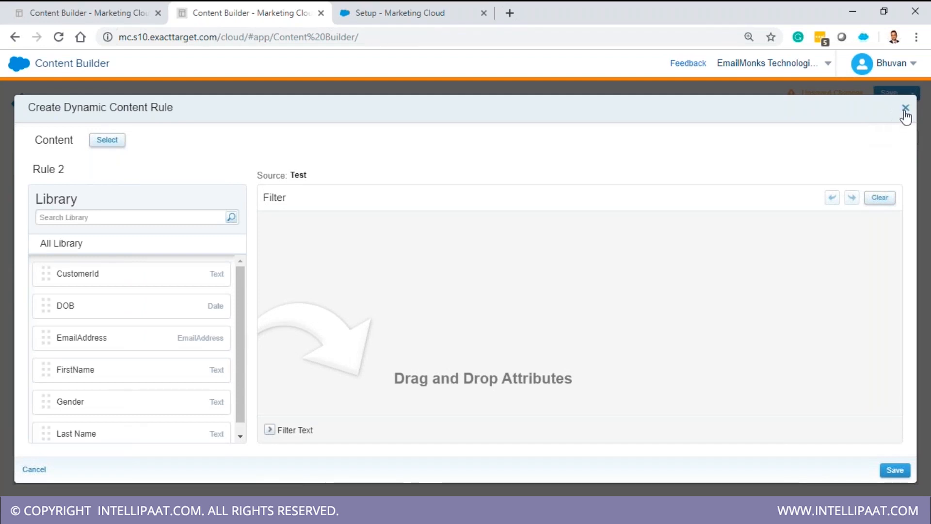
click(906, 108)
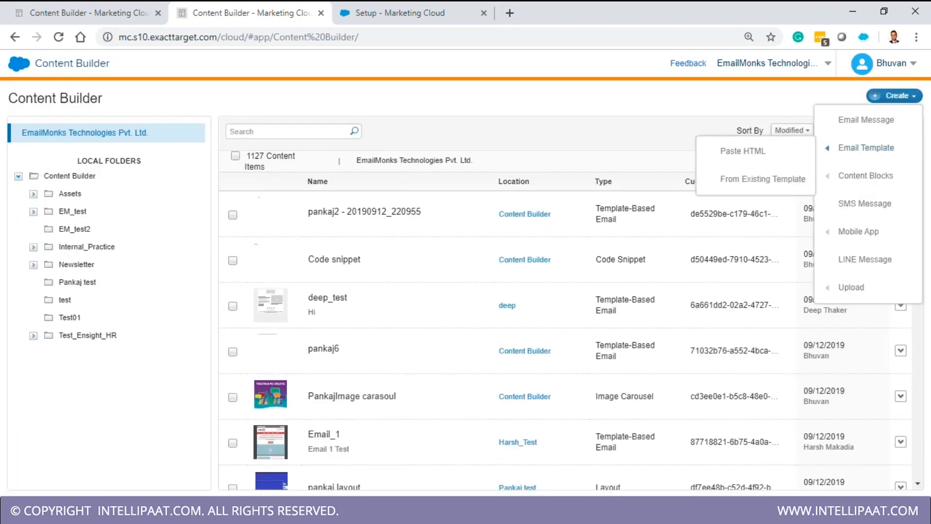
Step: Start a new Enhanced Dynamic Content block from the content block creation options
mouse_move(866, 175)
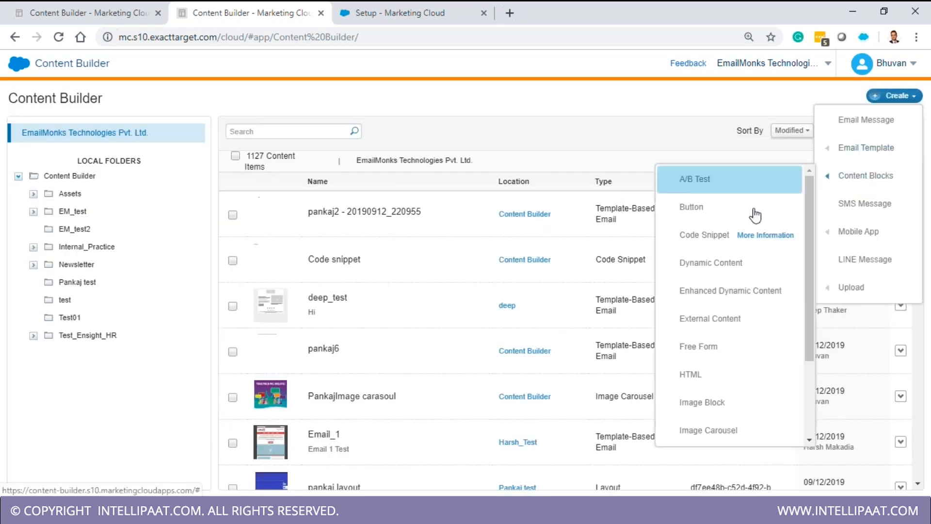
click(731, 291)
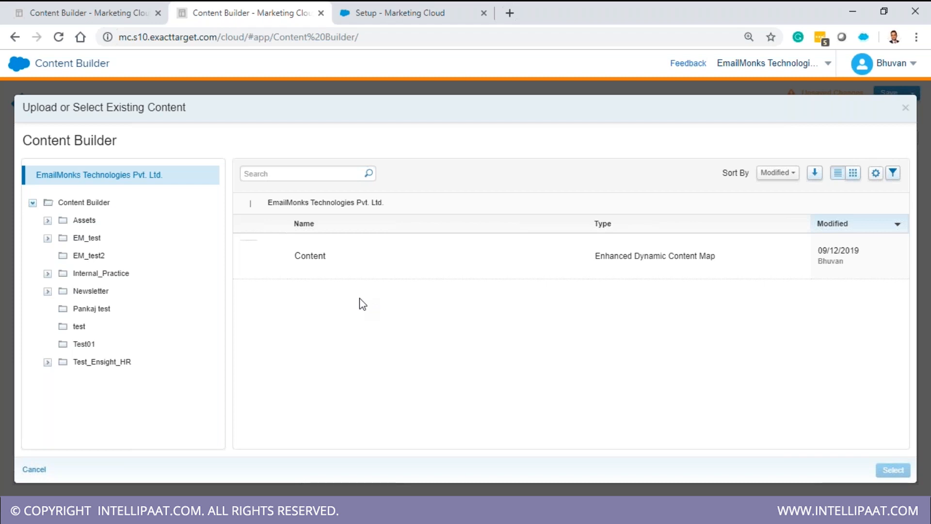
Step: Open trailhead.salesforce.com in a new browser tab and search it for "dynamic content"
click(509, 13)
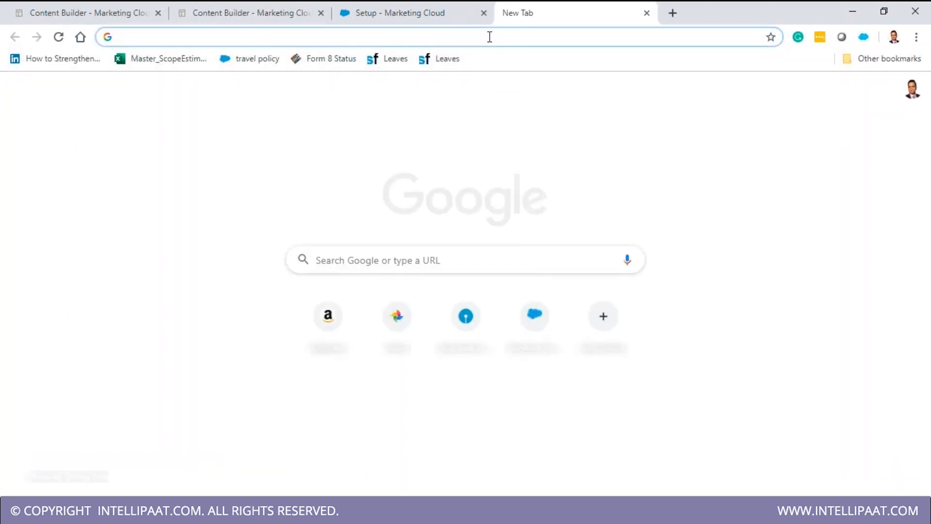
text(trailhead.salesforce.com)
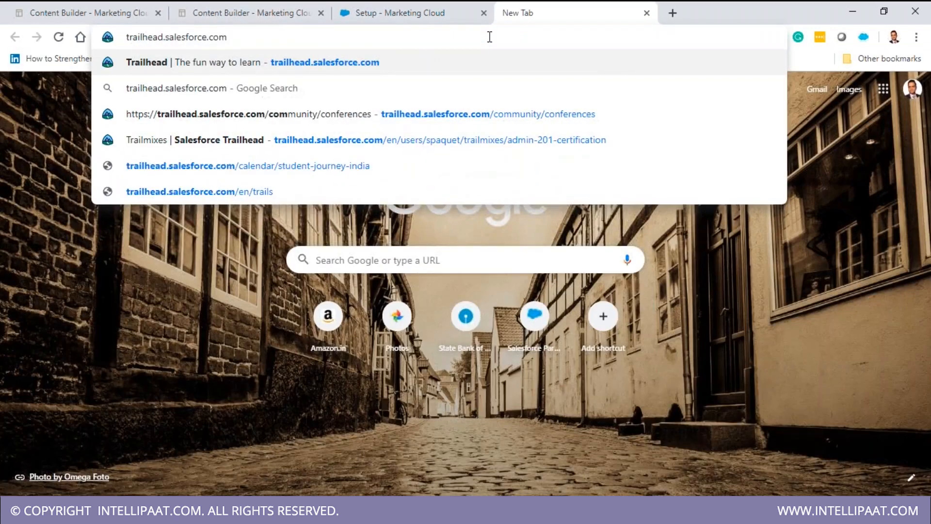
key(Return)
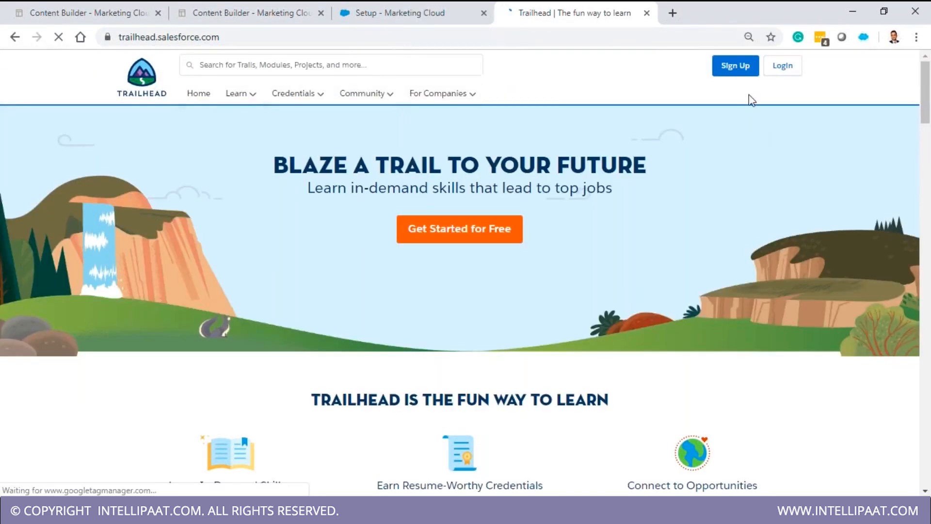
text(en)
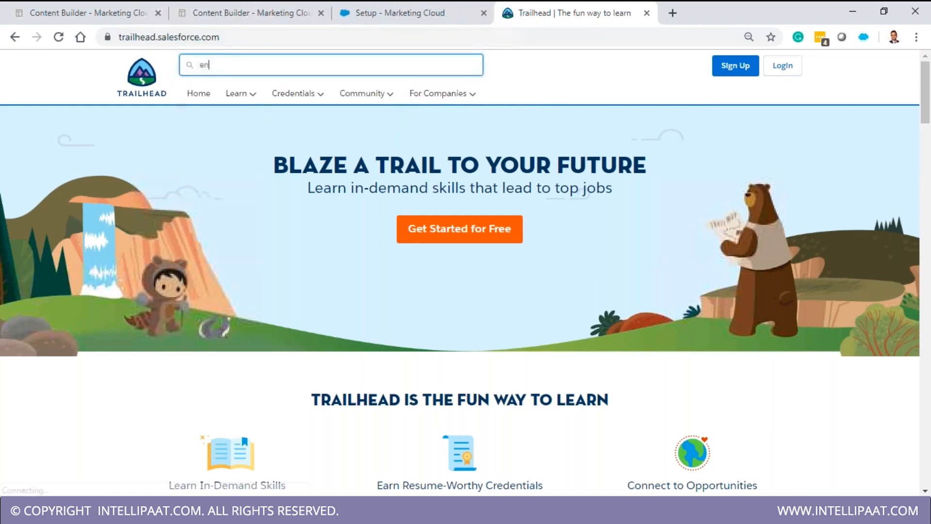
text(hanced dynamic content)
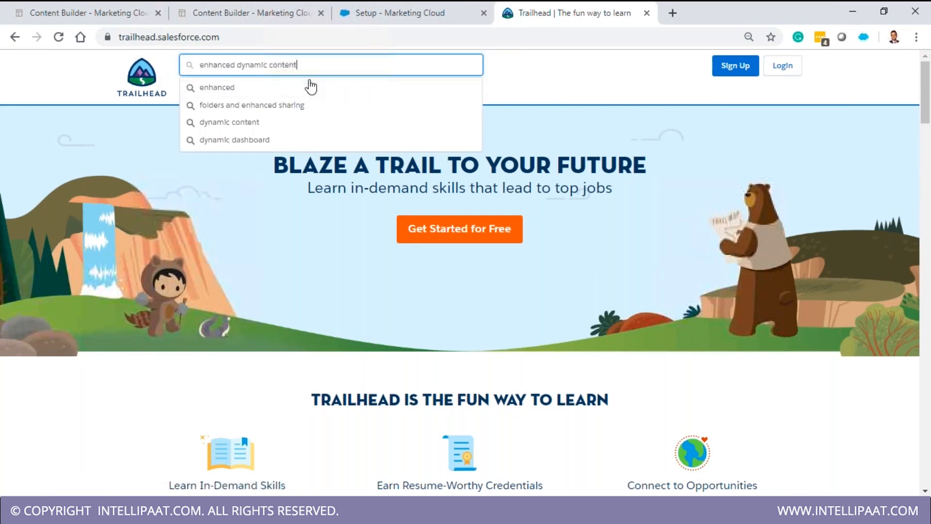
key(Return)
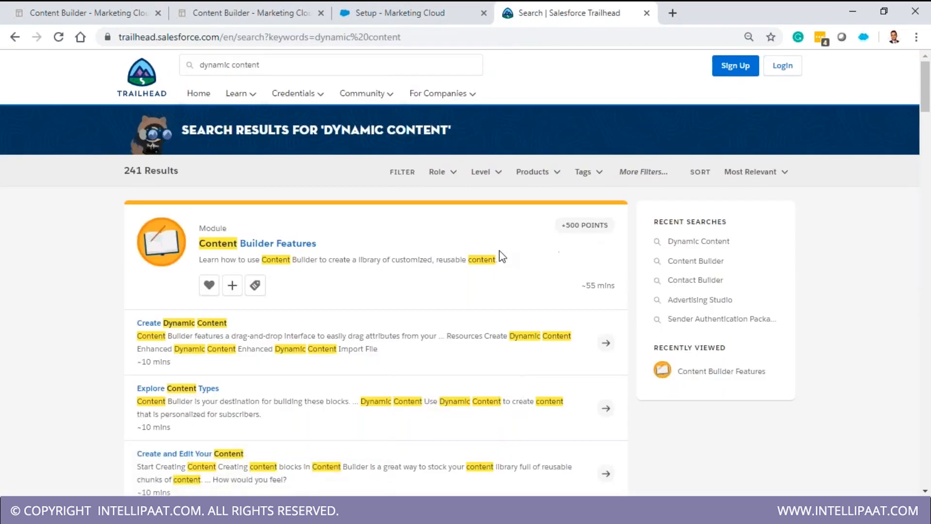
Step: Find the Content Builder Features module in the search results, open it in a separate tab and switch to it
scroll(497, 257, down, 2)
scroll(497, 257, down, 1)
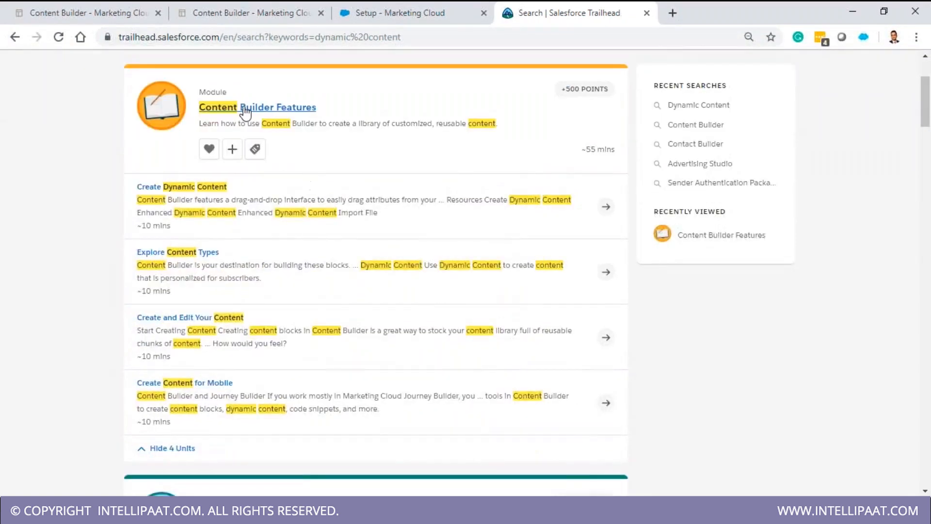
ctrl+click(243, 108)
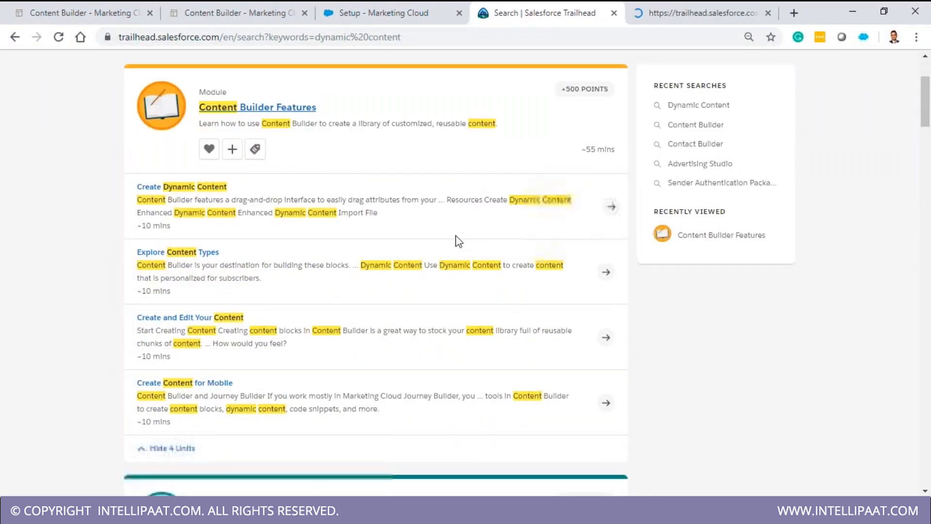
scroll(459, 241, down, 12)
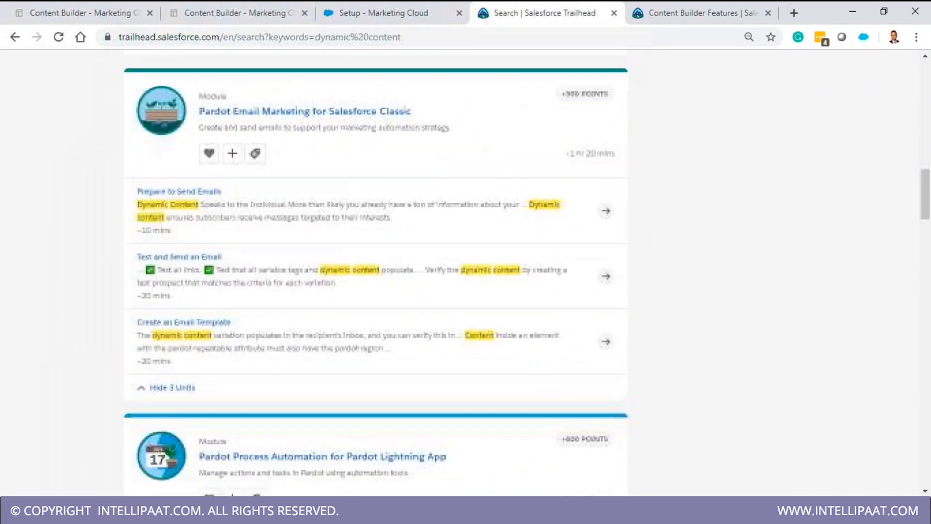
scroll(686, 145, up, 15)
click(698, 13)
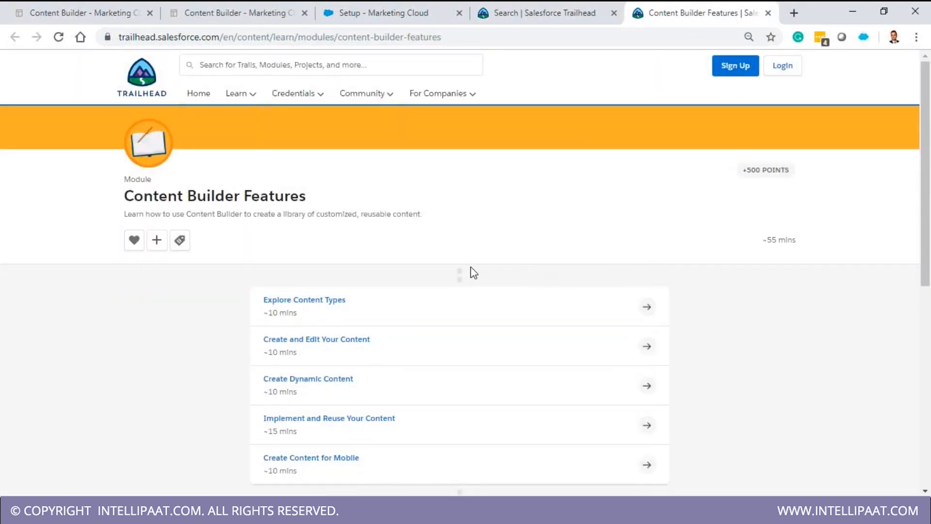
Step: Open the Create Dynamic Content and Implement and Reuse Your Content units in new tabs, and show Create Dynamic Content
scroll(474, 273, down, 1)
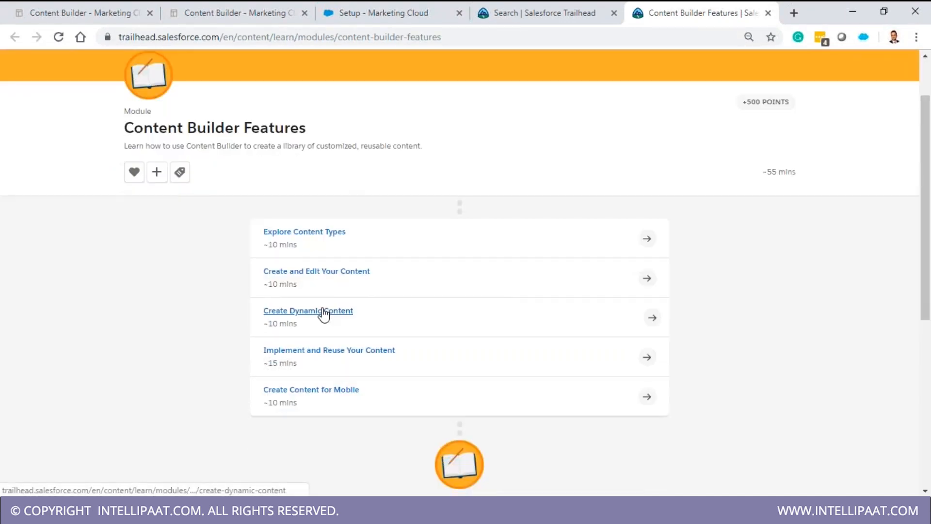
ctrl+click(324, 314)
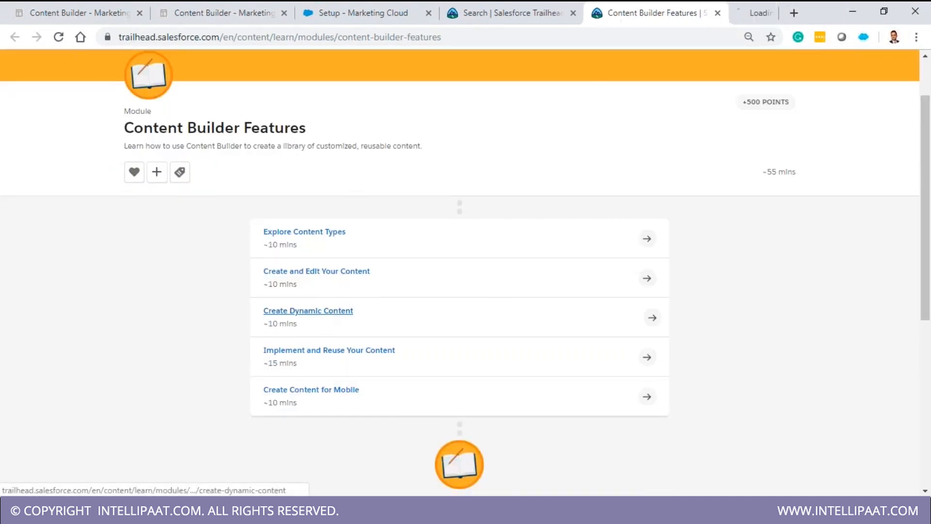
ctrl+click(338, 356)
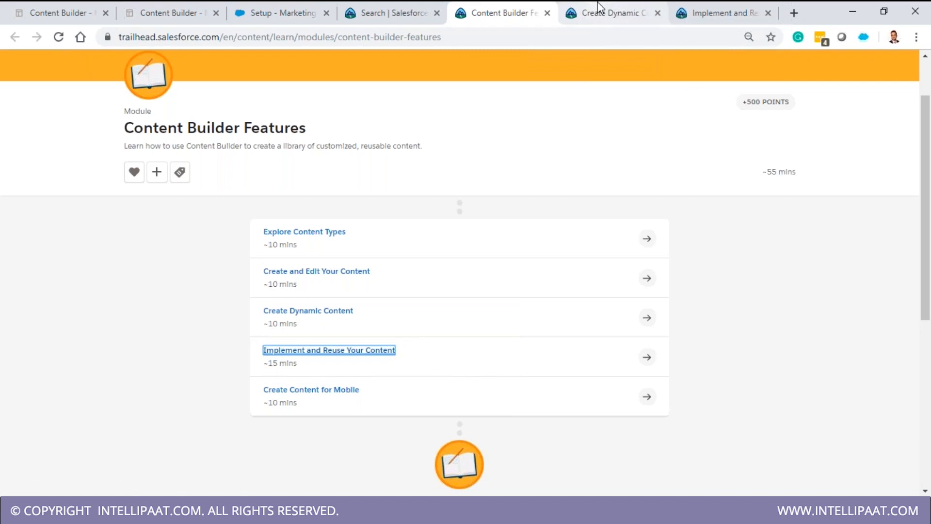
click(600, 7)
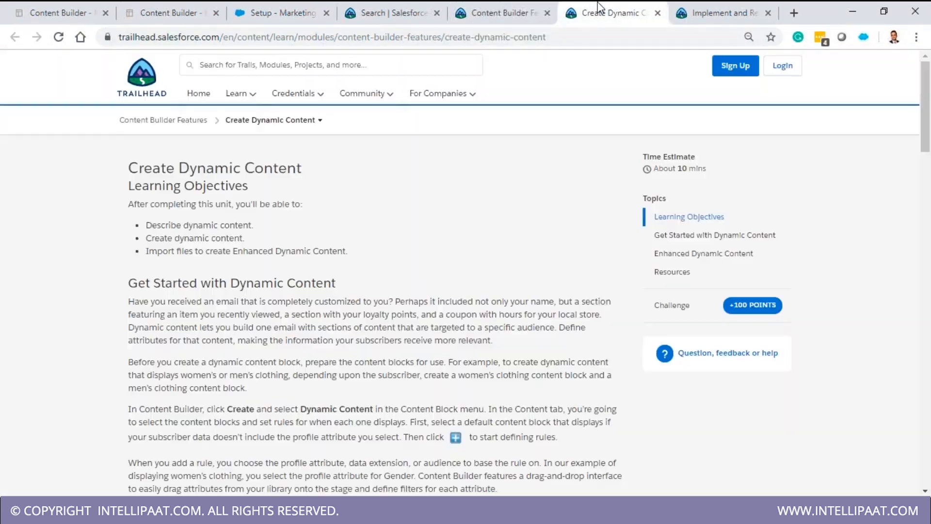
Step: Read the Enhanced Dynamic Content section and highlight the Loyalty Level column heading in its example table
scroll(350, 262, down, 8)
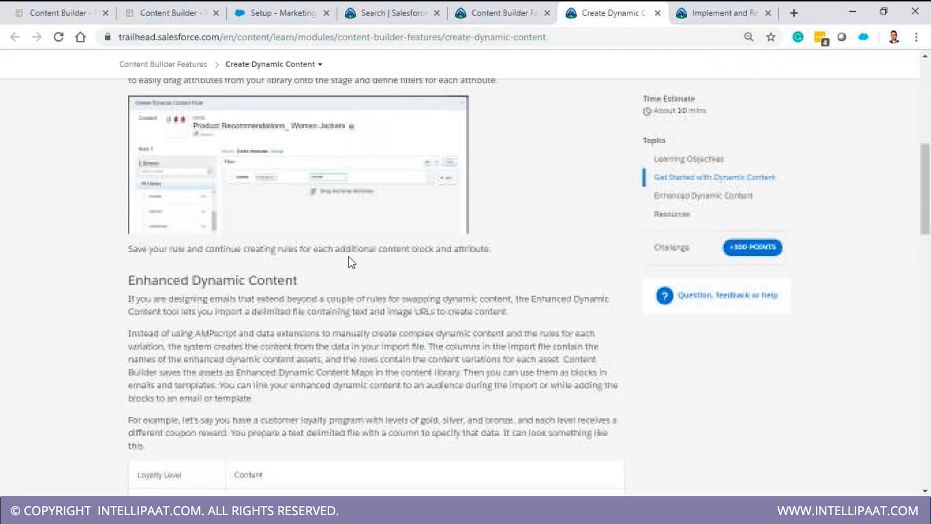
scroll(348, 257, down, 5)
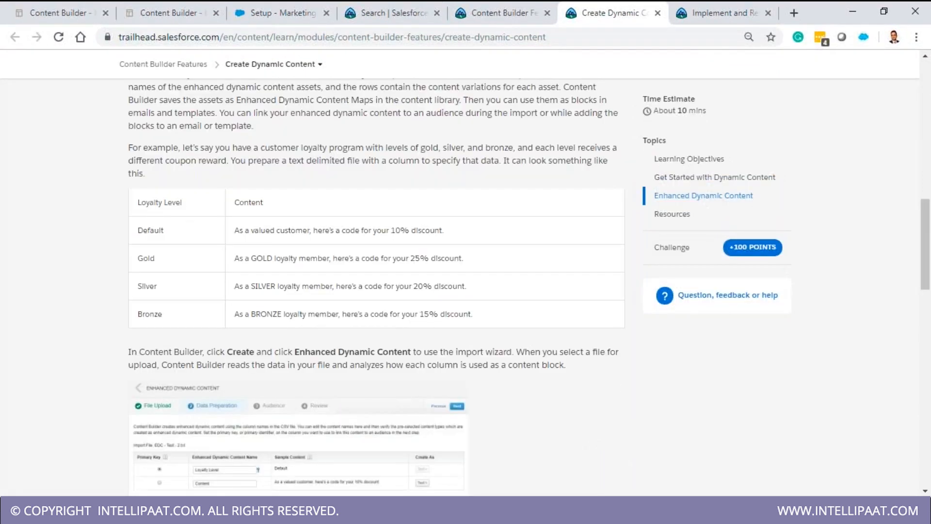
scroll(376, 286, up, 3)
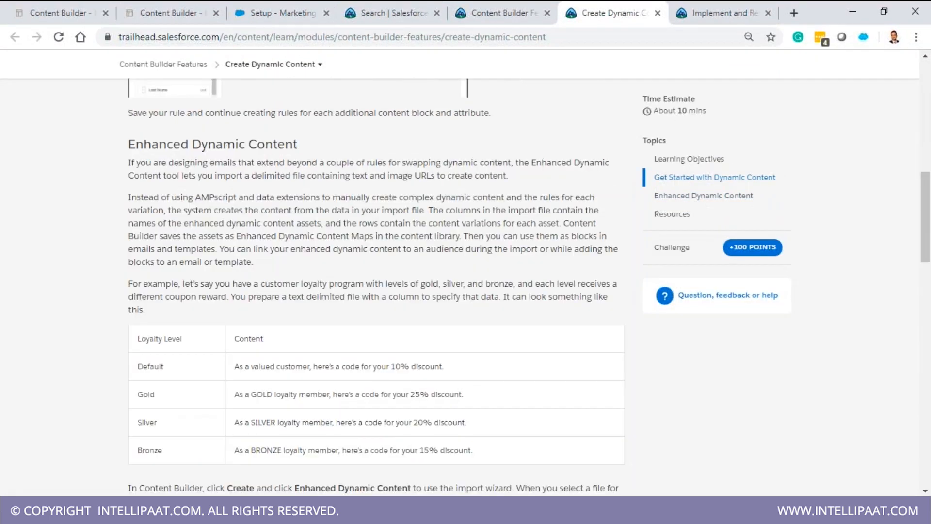
scroll(176, 267, down, 1)
drag(146, 270, 177, 270)
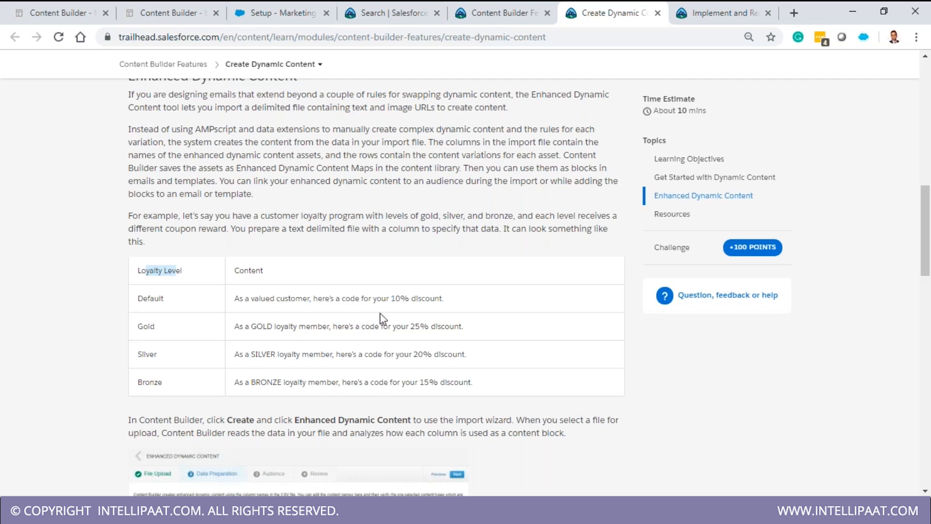
Step: Open Book1.csv in Excel, fit columns A and B to their contents, and select the loyalty rows A2:B5
click(444, 513)
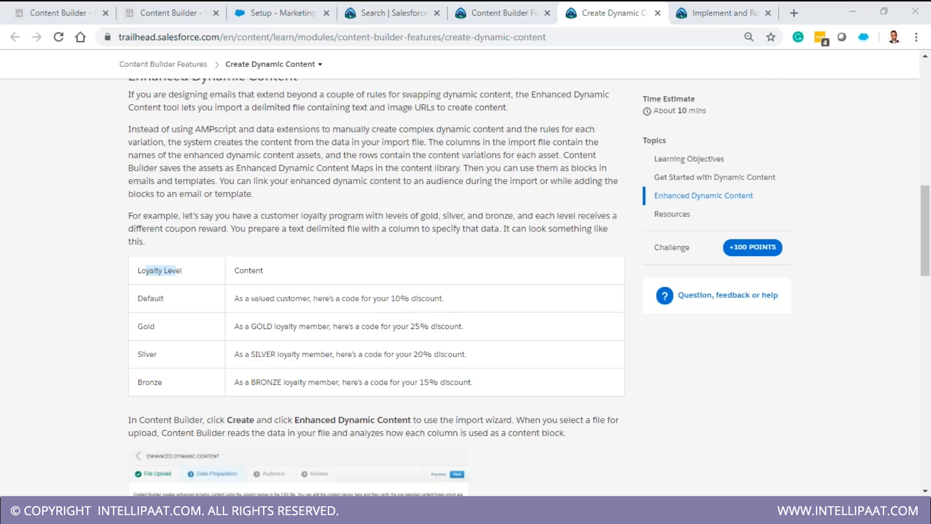
right_click(419, 514)
click(410, 209)
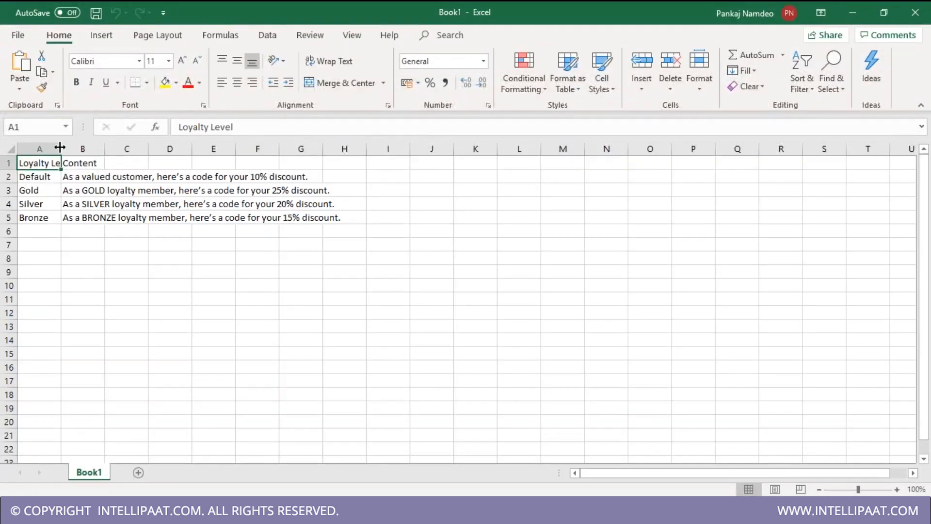
double_click(59, 148)
double_click(121, 149)
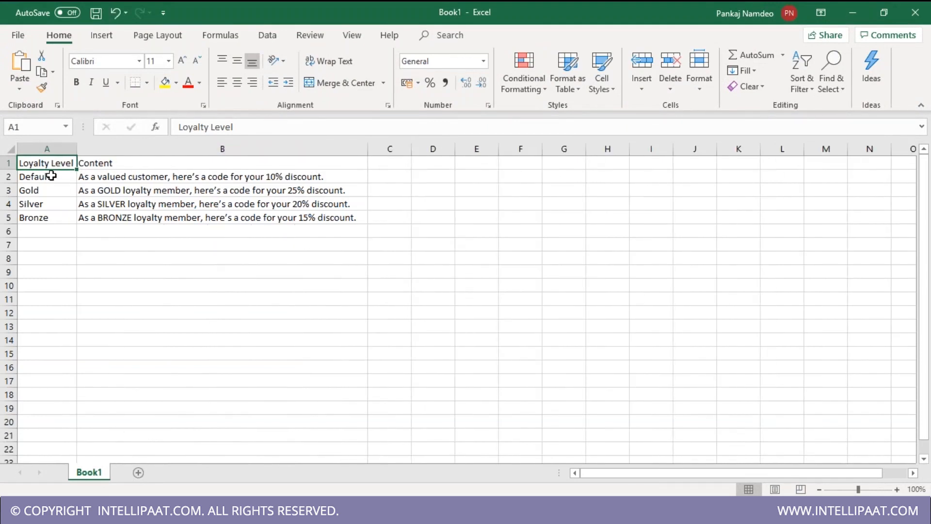
drag(59, 173, 137, 214)
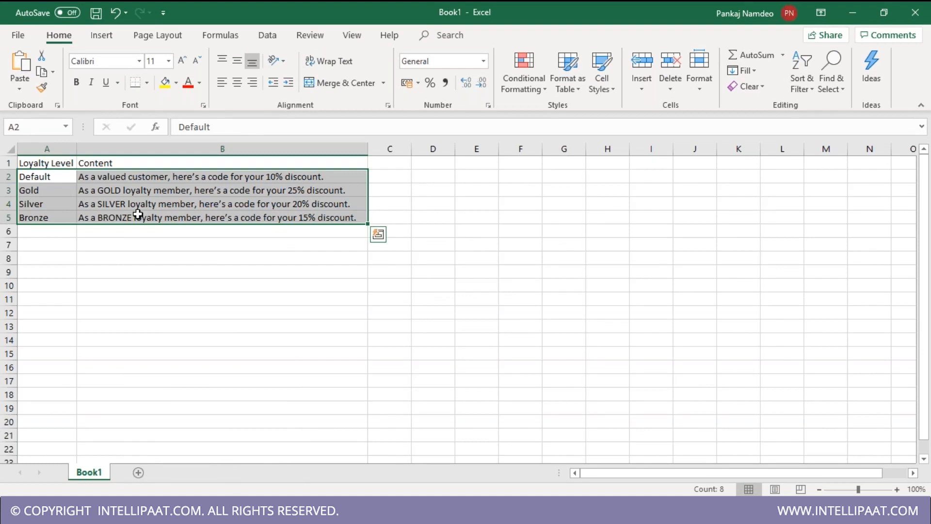
Step: Close Book1.csv without saving, put away the Training folder window, and return to the Content Builder content selection dialog
click(915, 13)
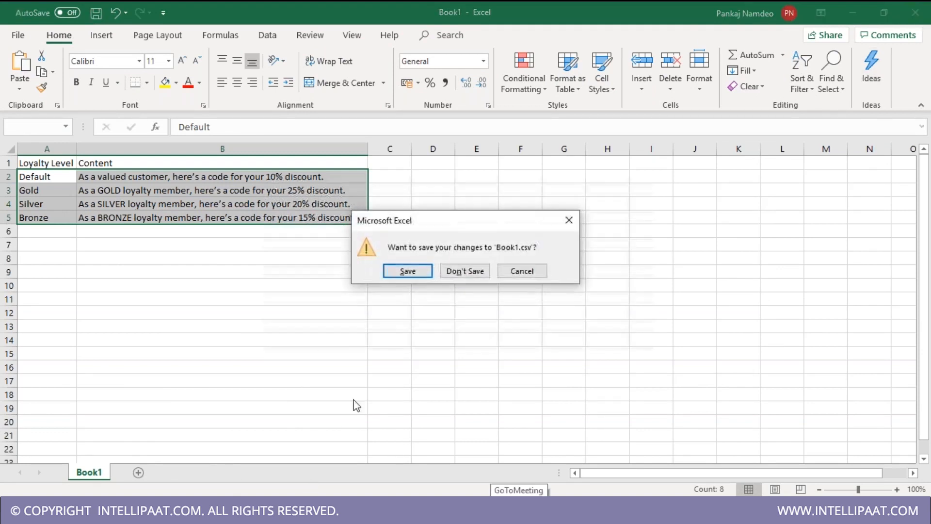
click(450, 271)
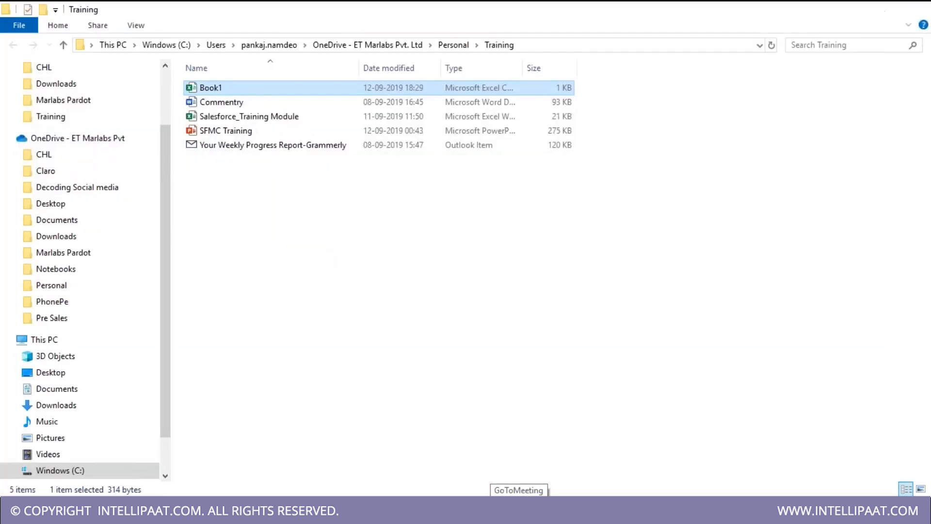
click(842, 10)
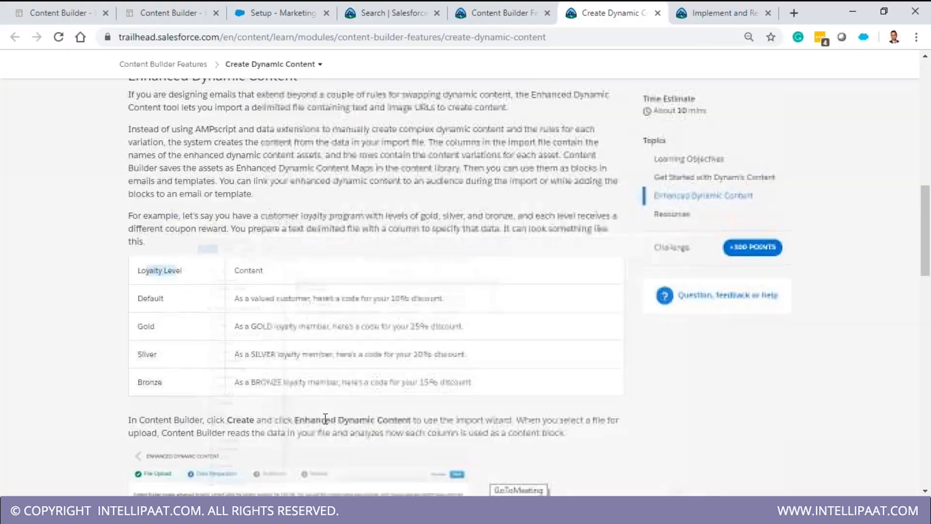
click(240, 11)
click(176, 11)
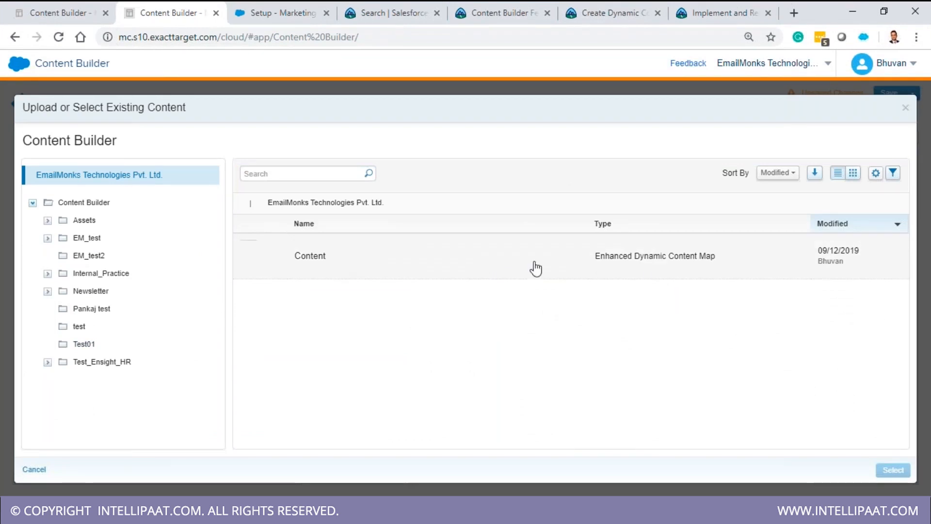
Step: Load the Enhanced Dynamic Content Map "Content" into the block and answer the audience prompt
click(368, 266)
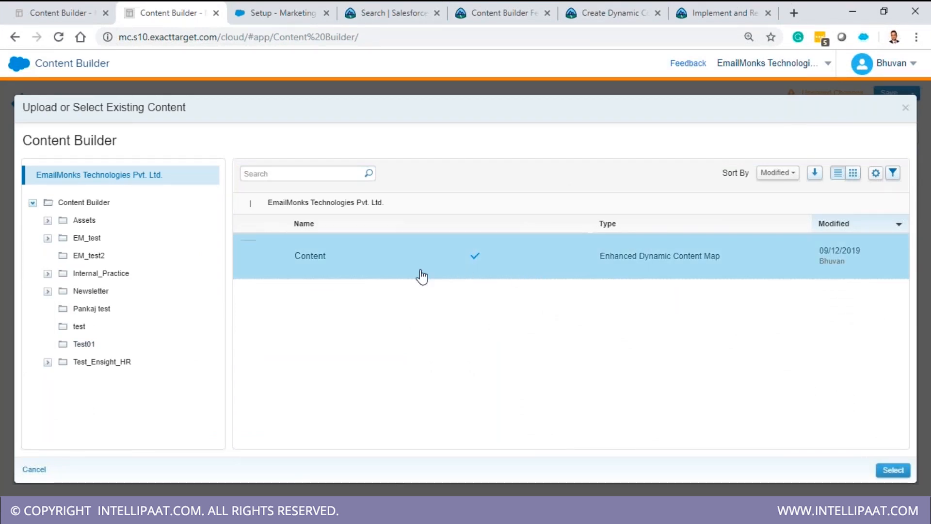
click(892, 470)
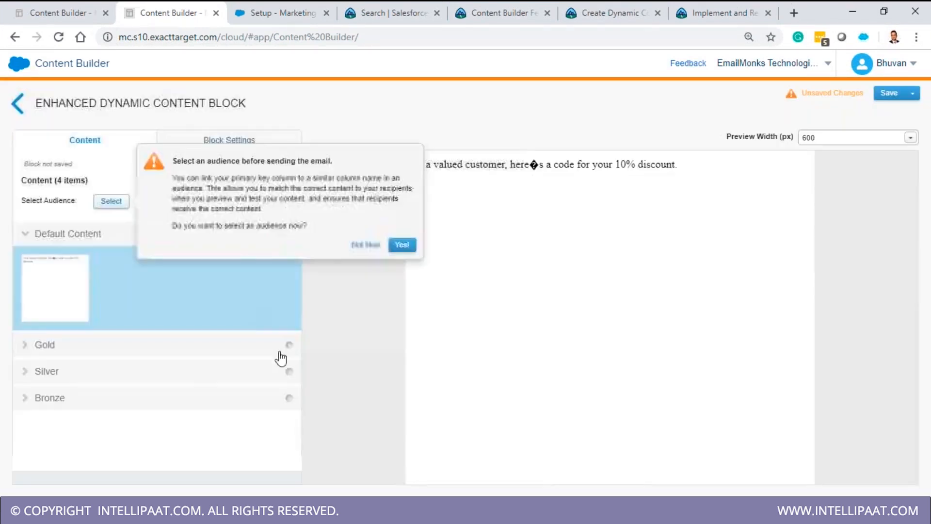
click(402, 245)
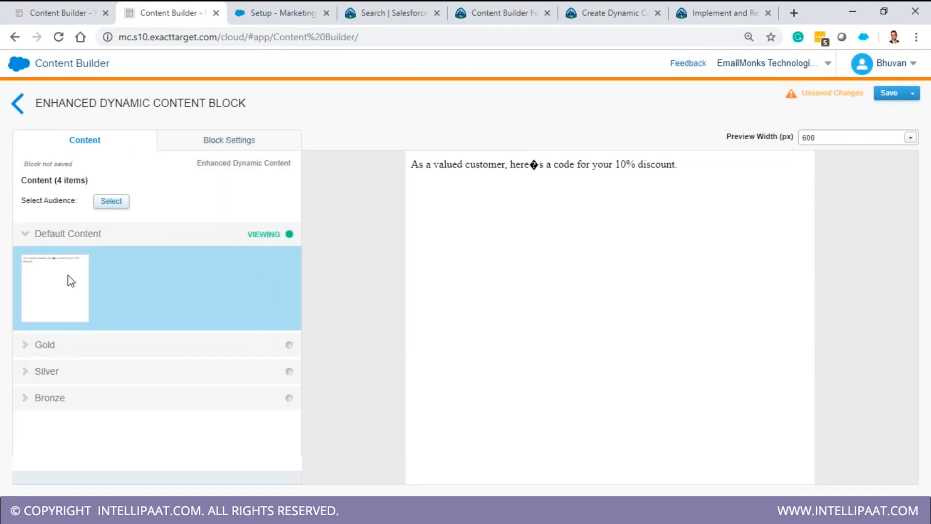
Step: Preview the Gold and Silver content variations, and highlight the discount wording in the Silver message
click(25, 346)
scroll(170, 368, down, 1)
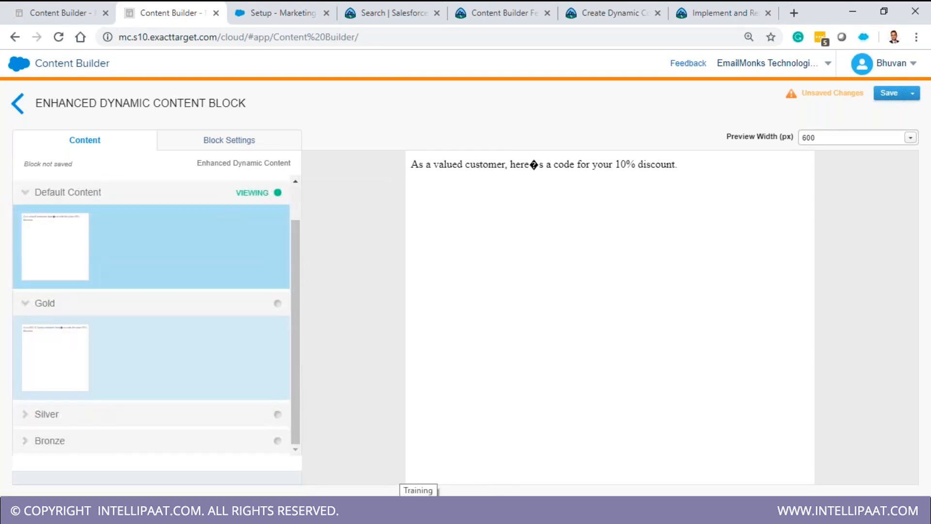
click(175, 388)
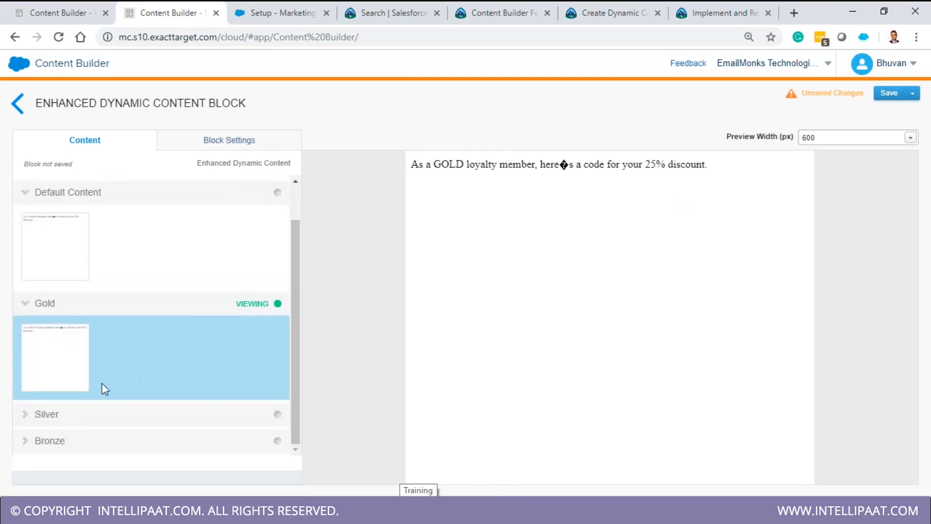
click(28, 424)
click(166, 431)
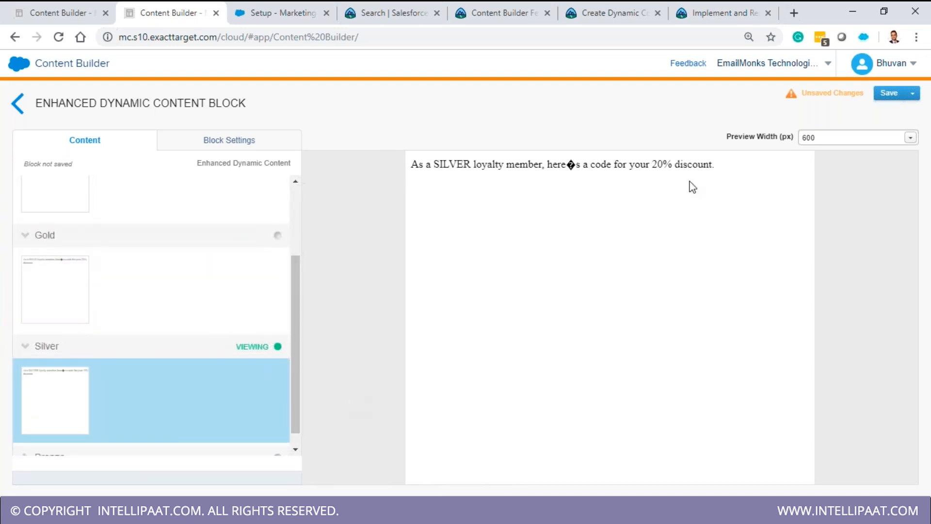
drag(650, 164, 703, 165)
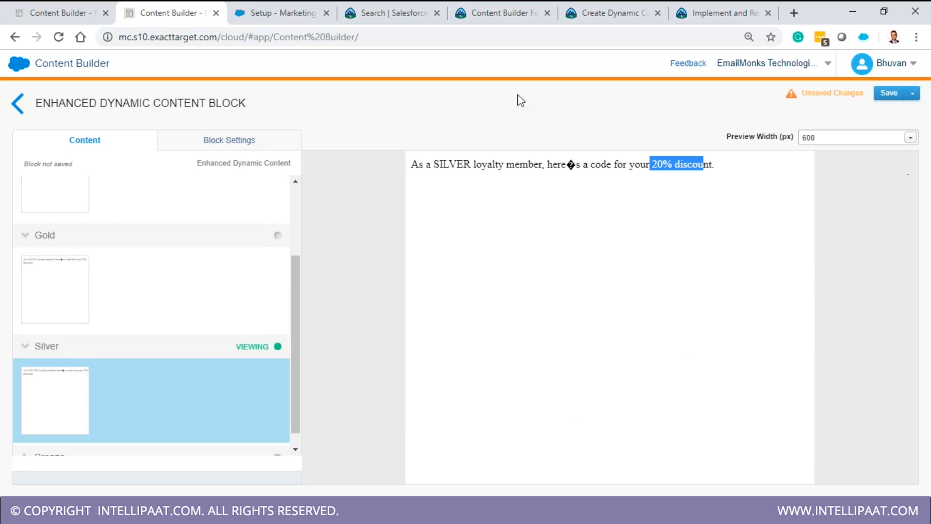
Step: Leave the Enhanced Dynamic Content block and create an External Content block with the URL google.com
click(17, 103)
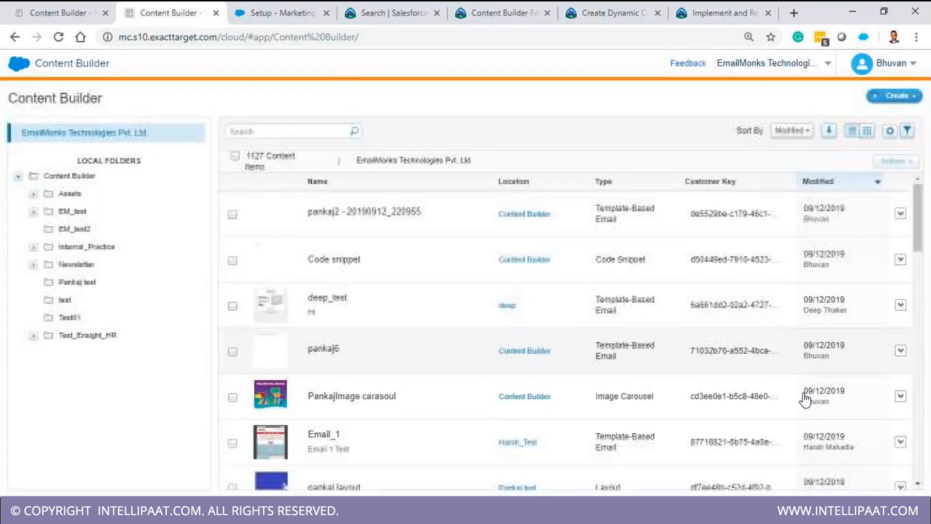
click(901, 104)
mouse_move(866, 175)
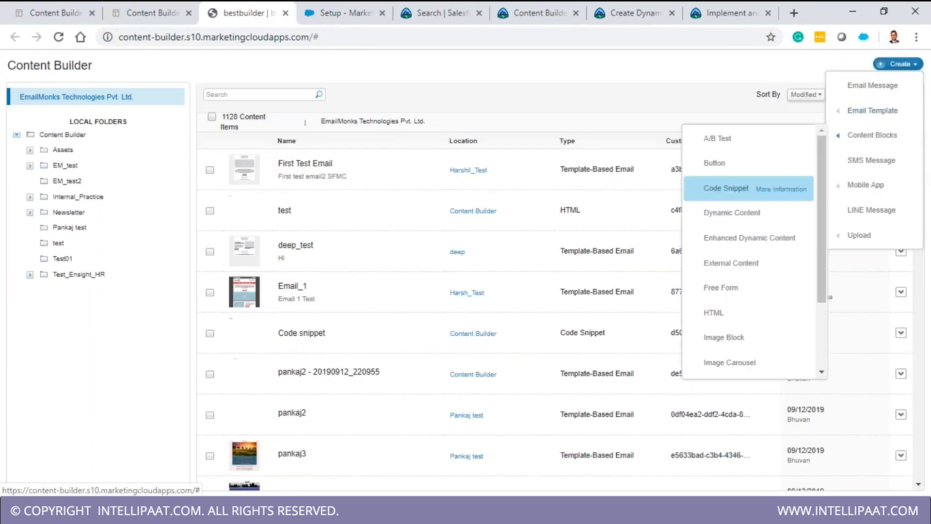
key(ctrl+plus)
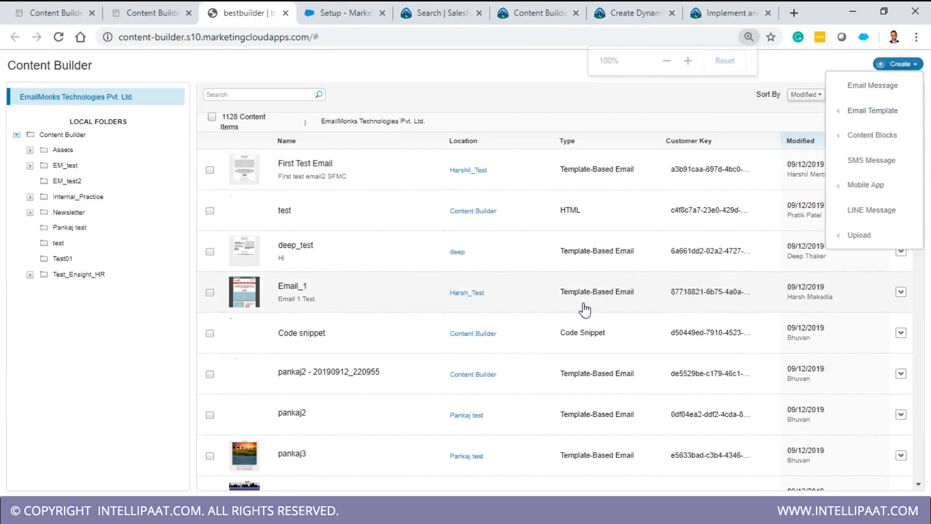
mouse_move(866, 145)
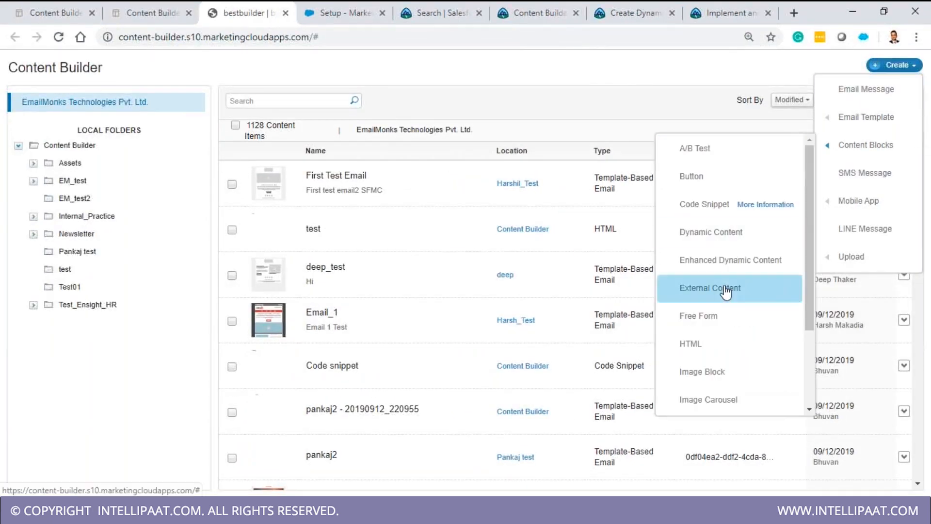
click(708, 289)
click(89, 212)
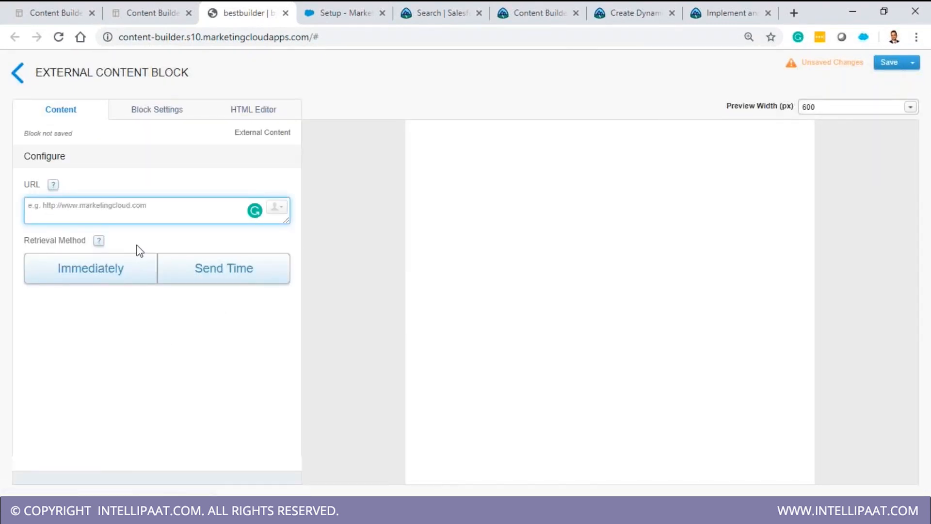
text(google.com)
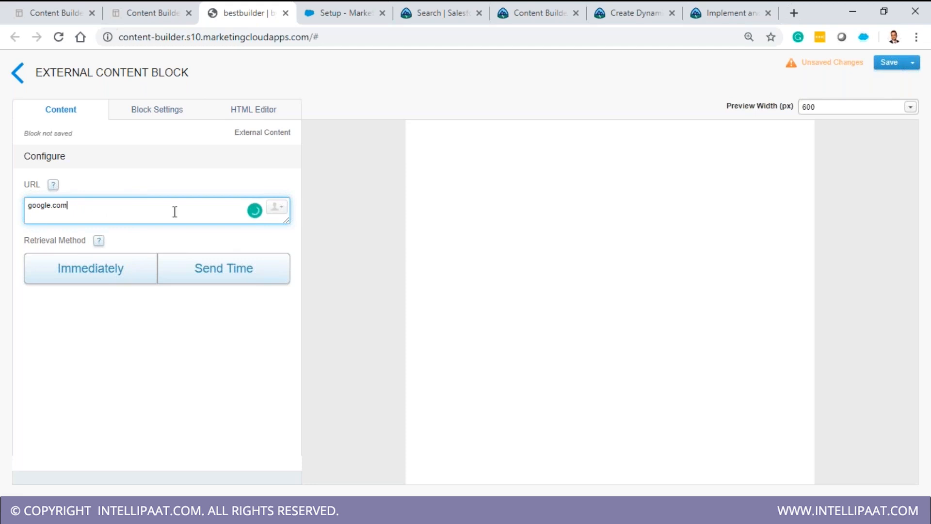
Step: Look over the external content block's HTML editor and block settings, and return to the content list
click(223, 114)
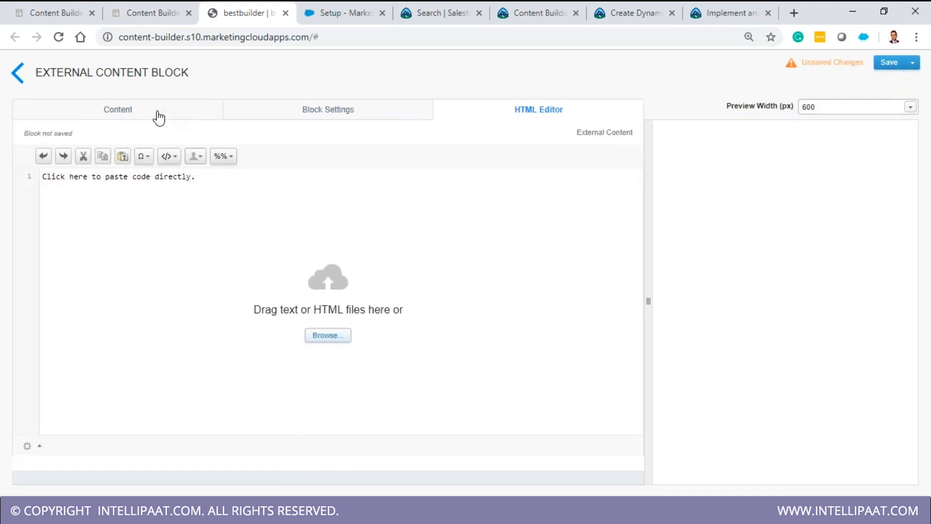
click(318, 111)
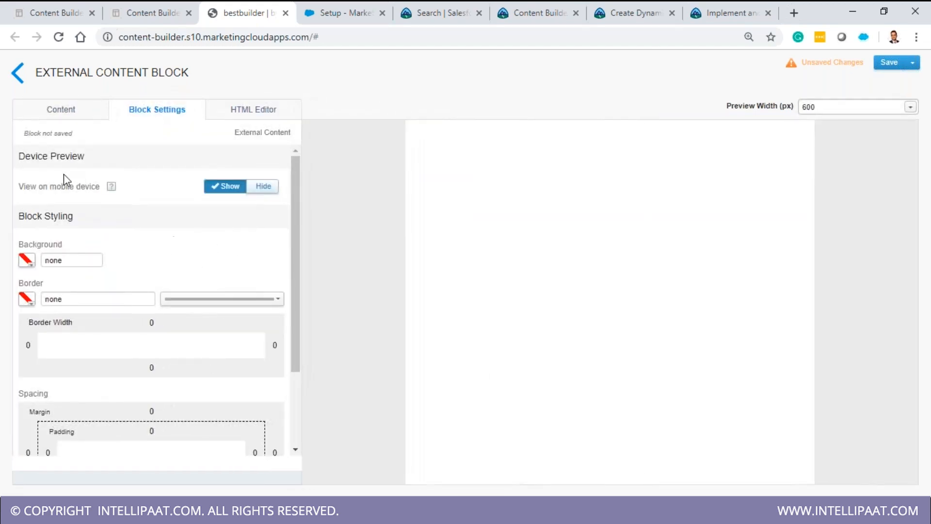
click(61, 110)
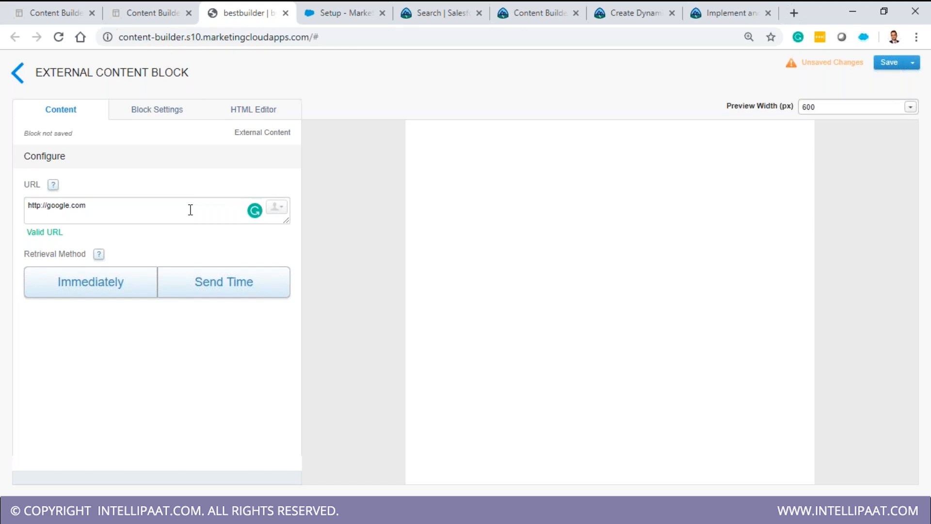
click(17, 73)
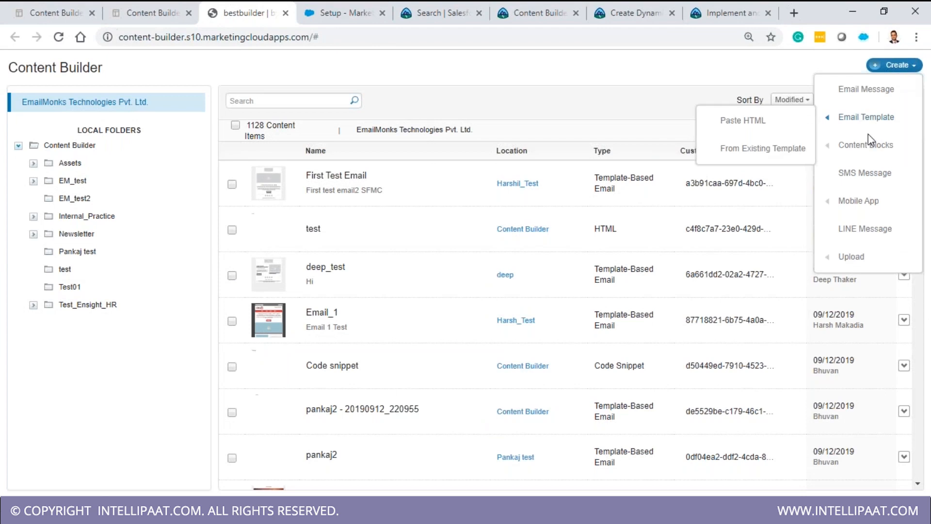
Step: Start another External Content block and enter google.com as its URL
mouse_move(867, 145)
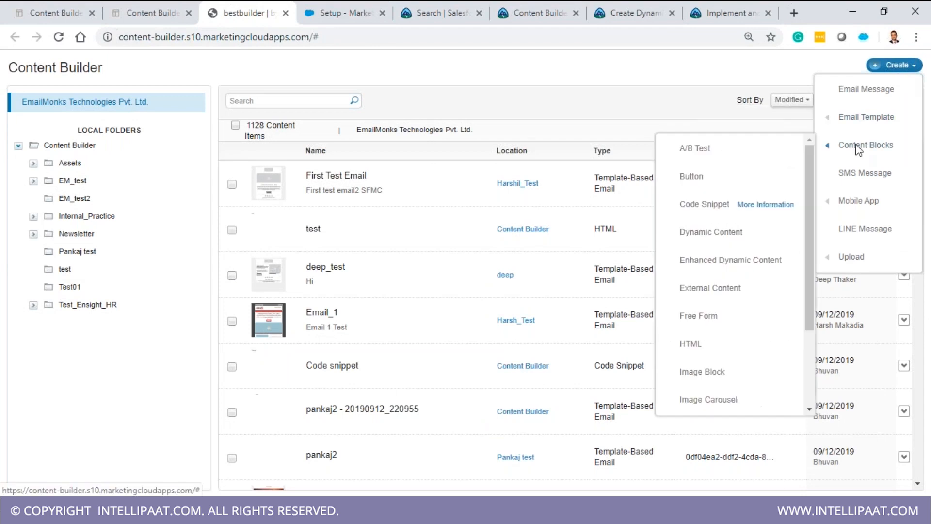
click(710, 286)
click(59, 219)
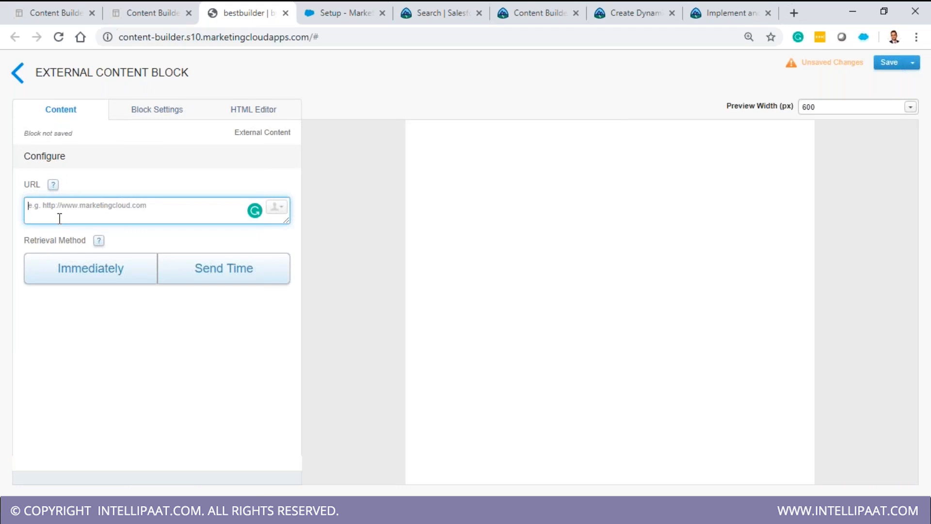
text(google.com)
click(276, 212)
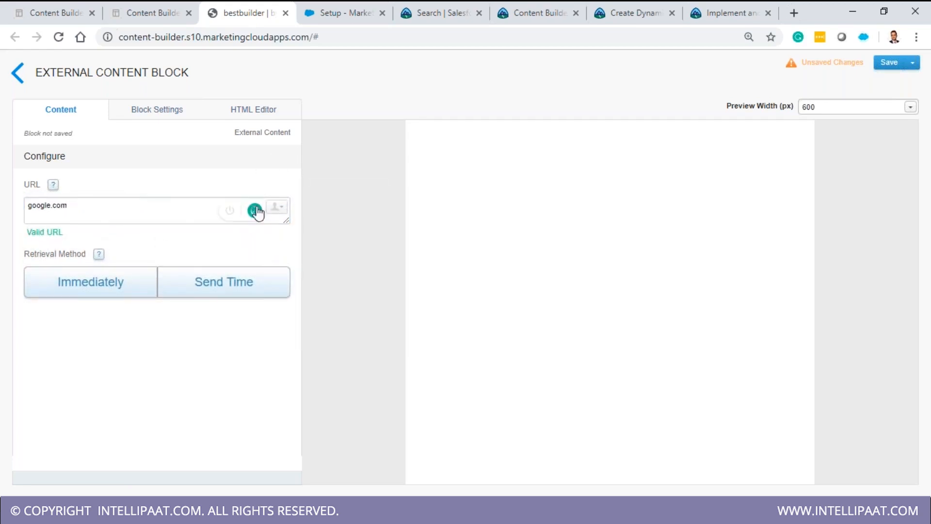
double_click(92, 208)
click(101, 207)
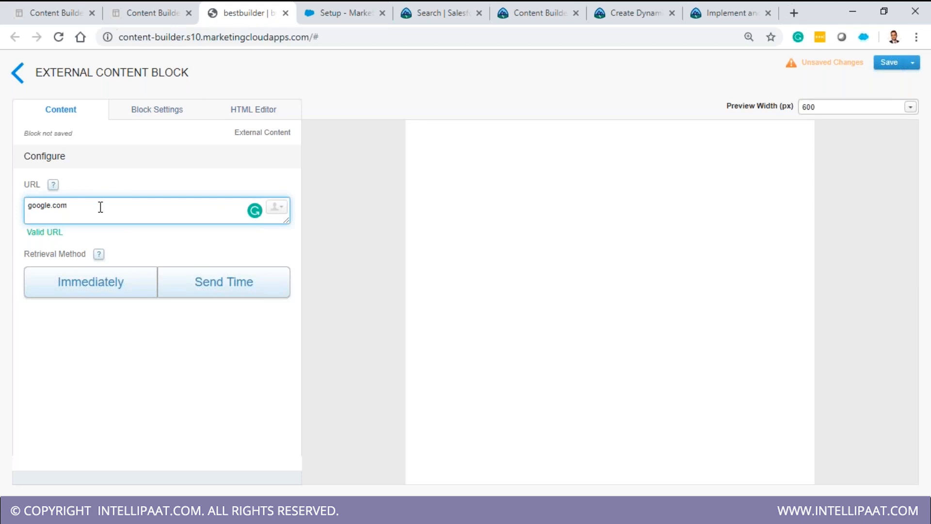
Step: Examine the new external content block's HTML editor, block settings, and retrieval method options
click(259, 110)
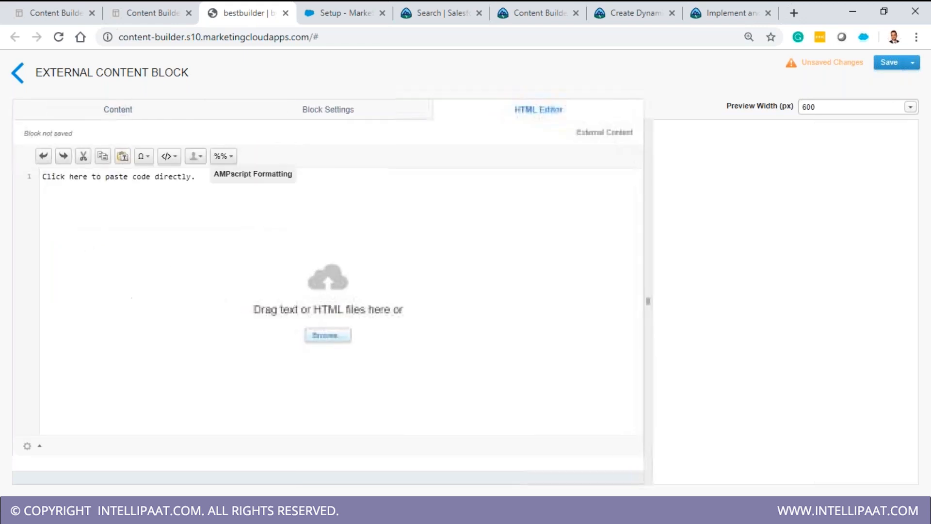
click(329, 109)
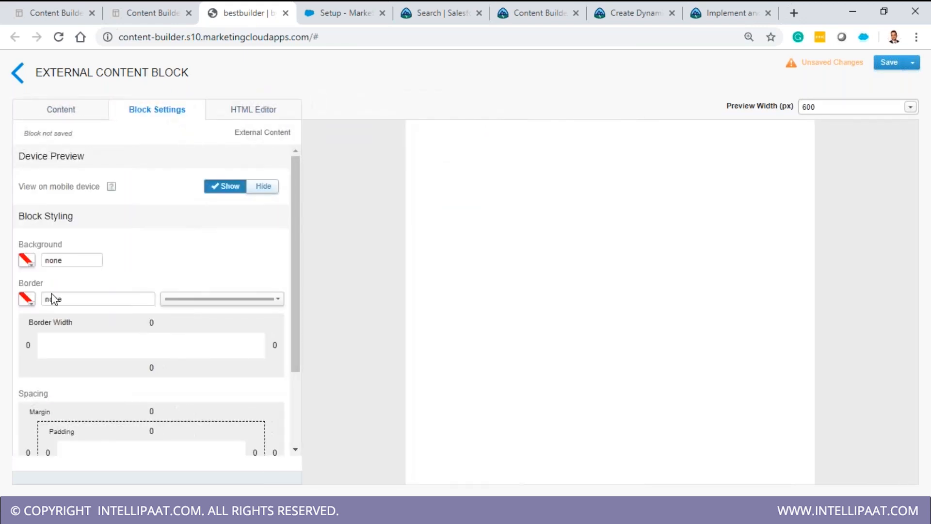
click(61, 111)
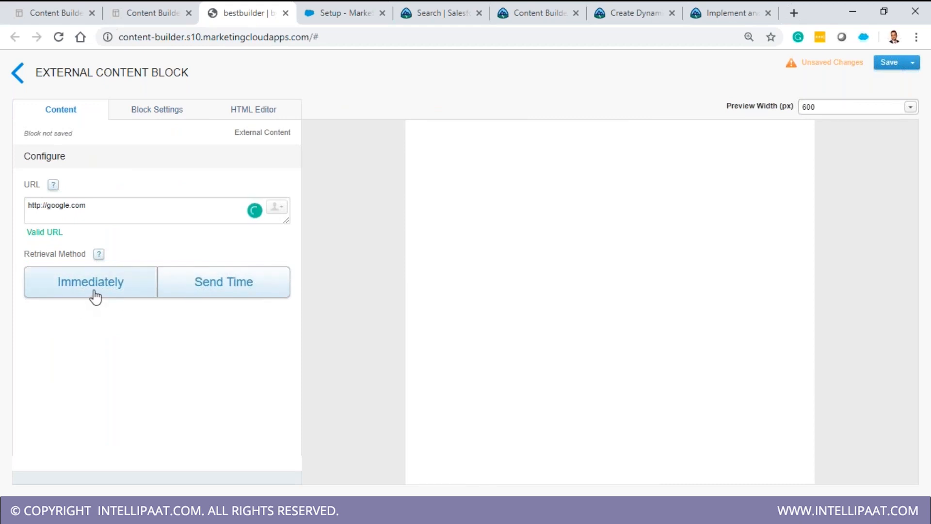
mouse_move(97, 257)
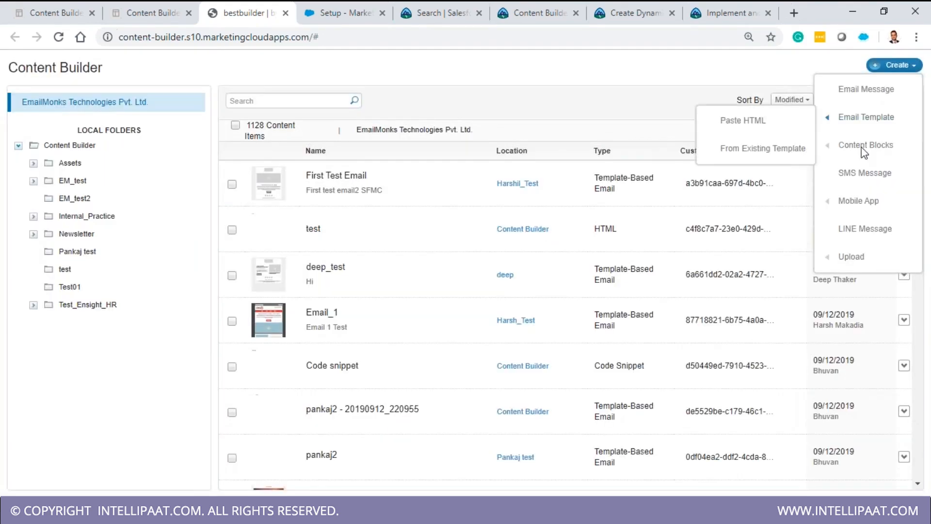
Step: Create an Image Block using the existing image 20190913_Ensight_ReferralEmail_Image_1.png
mouse_move(842, 155)
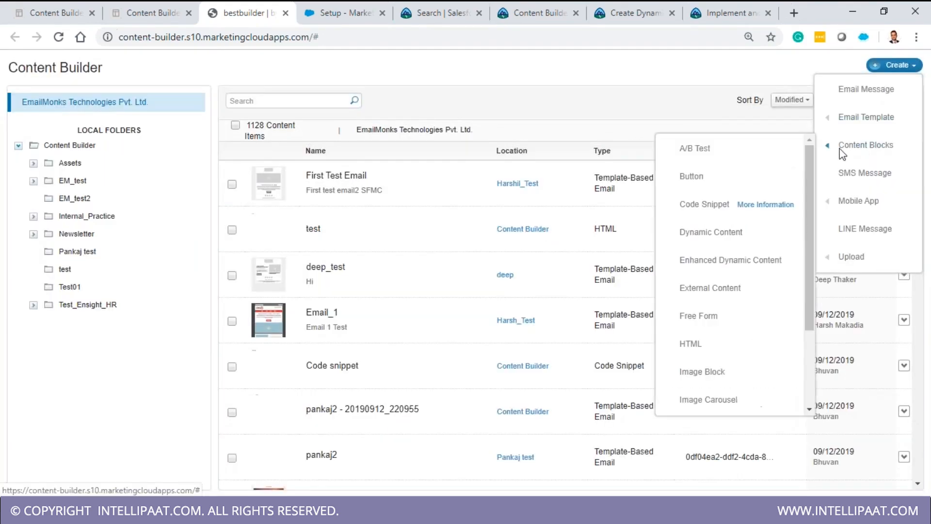
scroll(721, 310, down, 1)
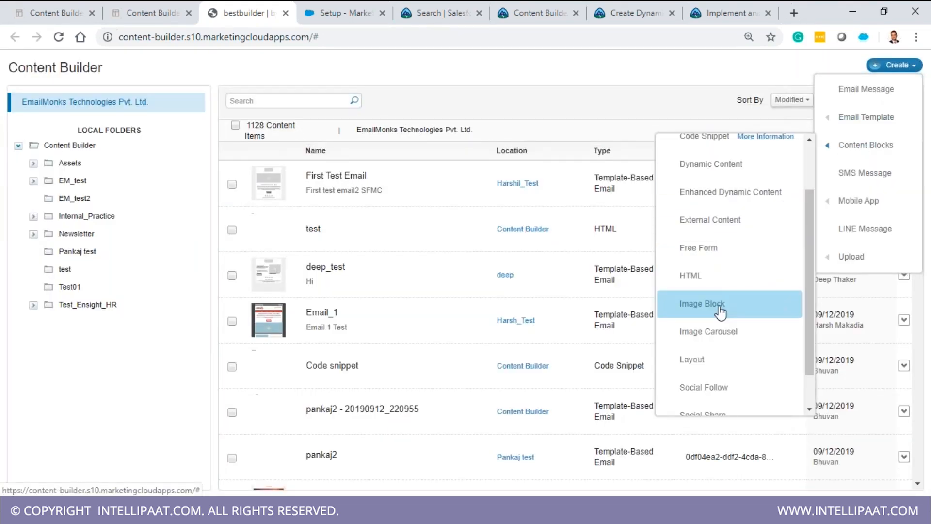
click(720, 306)
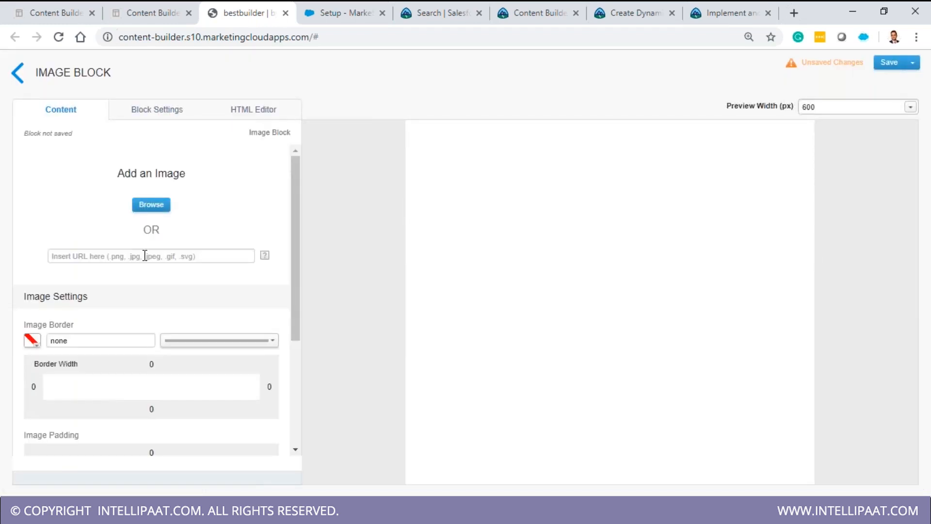
click(152, 204)
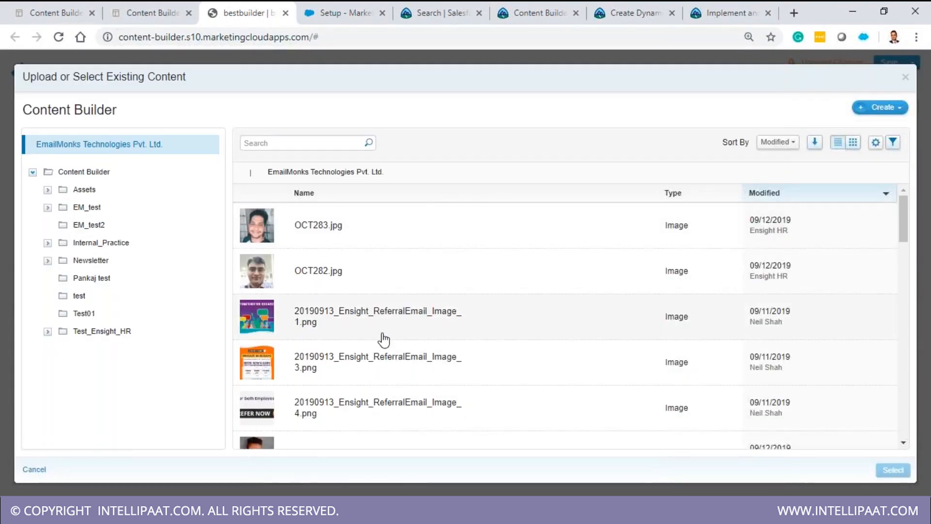
scroll(383, 340, down, 2)
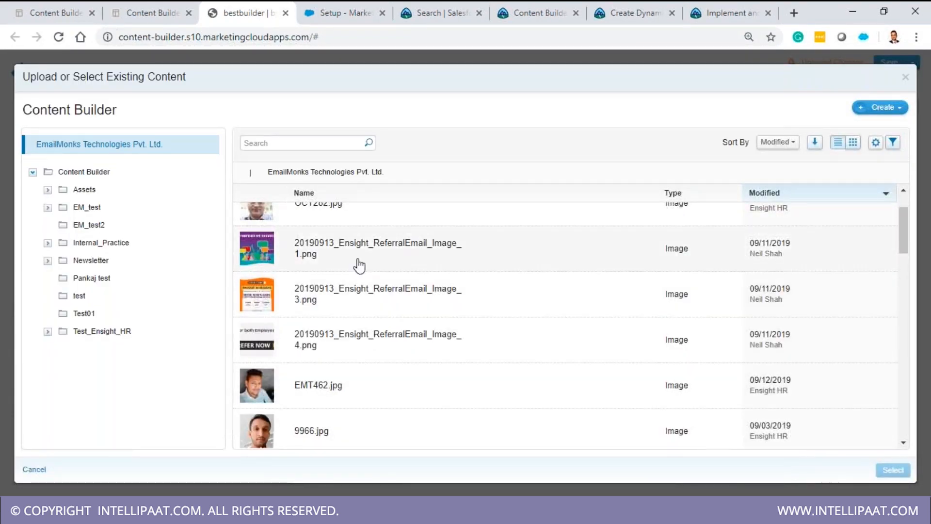
double_click(360, 262)
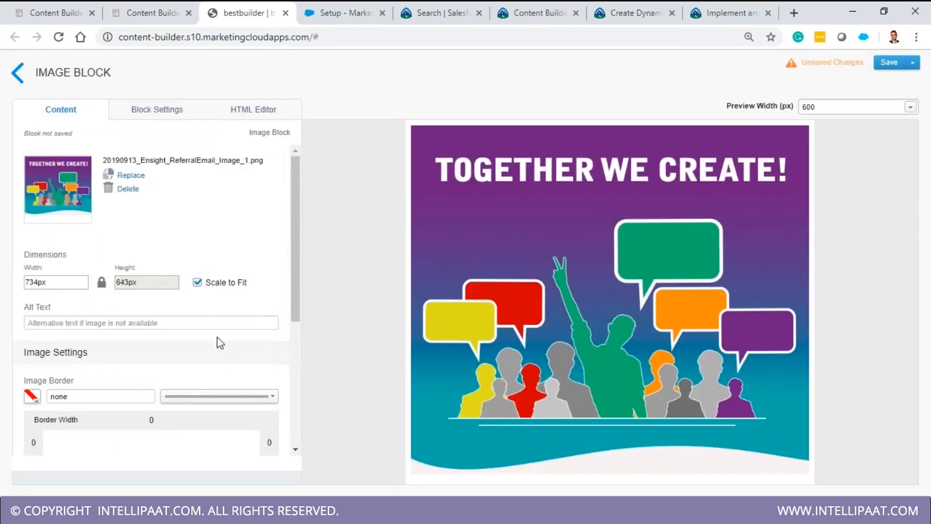
Step: Review the image block's image settings, block styling, and HTML editor
scroll(188, 344, down, 4)
click(157, 109)
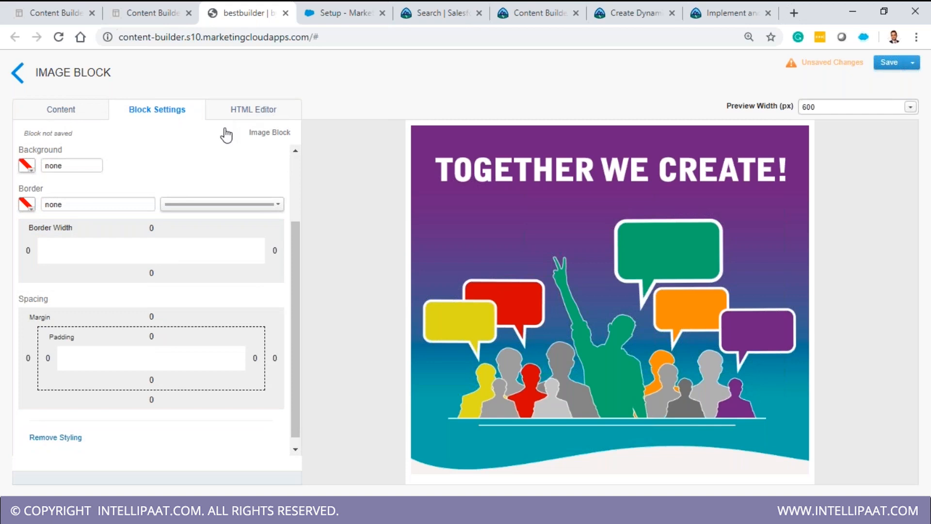
click(237, 114)
click(155, 117)
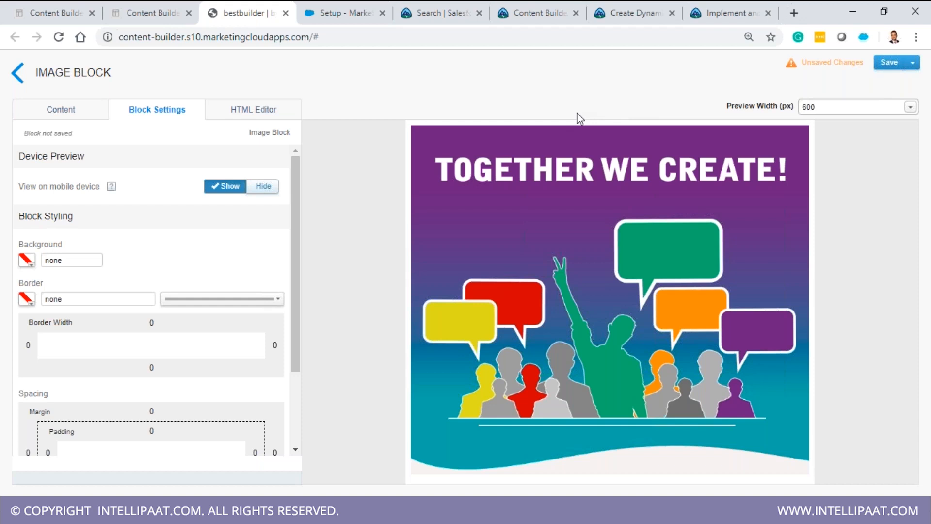
Step: Examine the image block's HTML code in a widened editor pane, and leave the block without saving
click(179, 10)
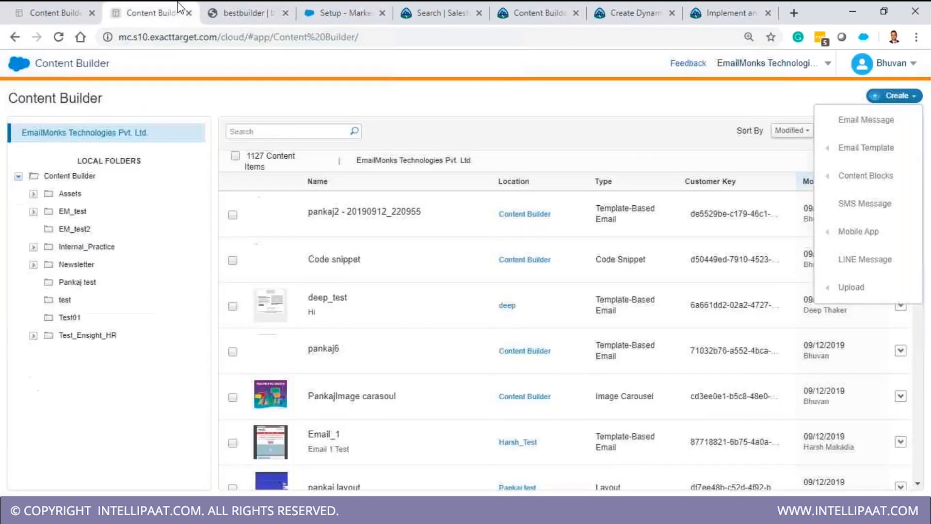
key(ctrl+Tab)
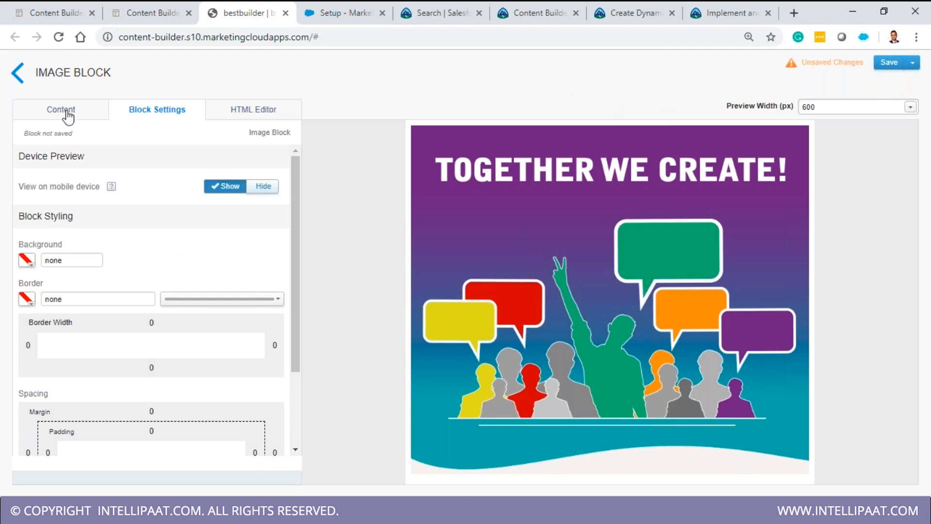
click(256, 117)
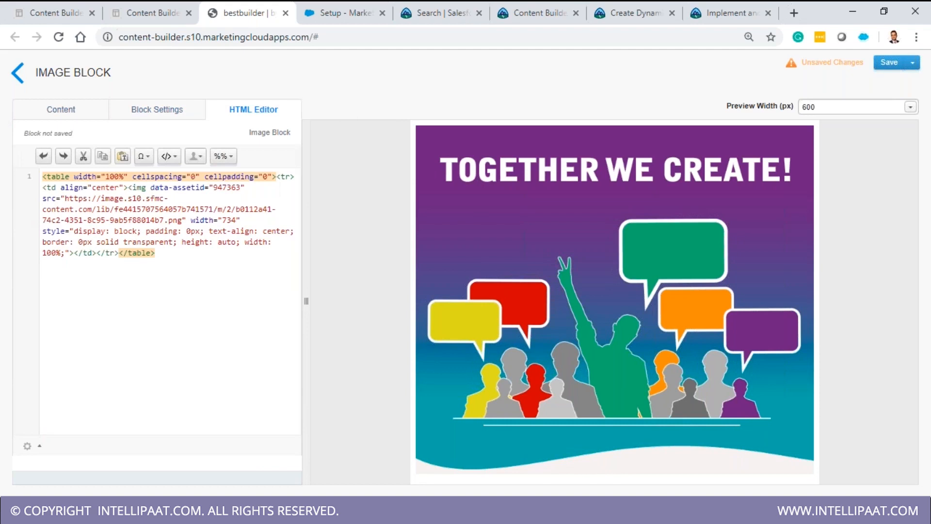
drag(306, 301, 648, 301)
click(18, 73)
click(483, 198)
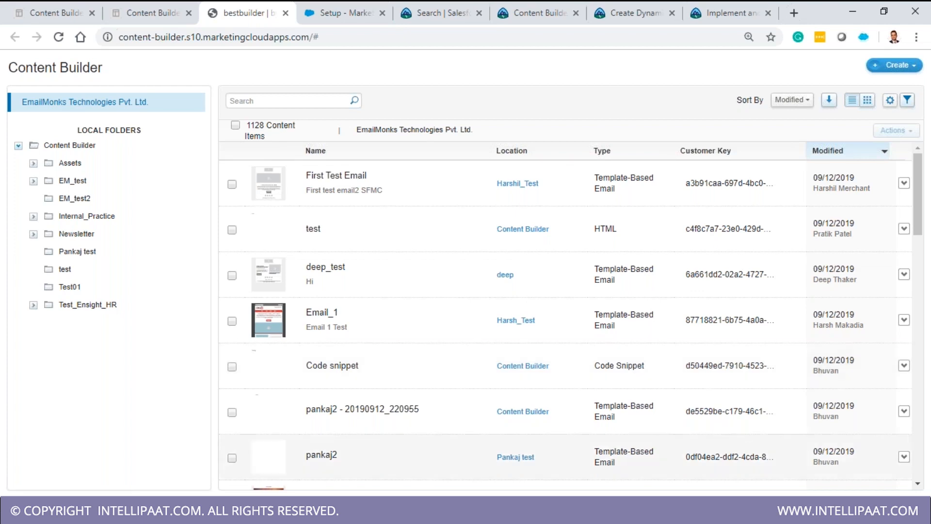
click(160, 7)
mouse_move(857, 180)
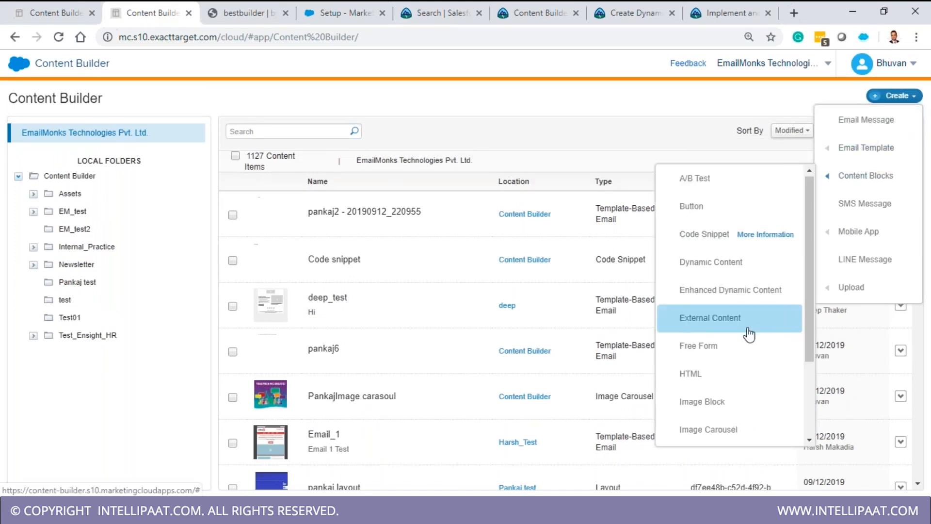
scroll(750, 335, down, 3)
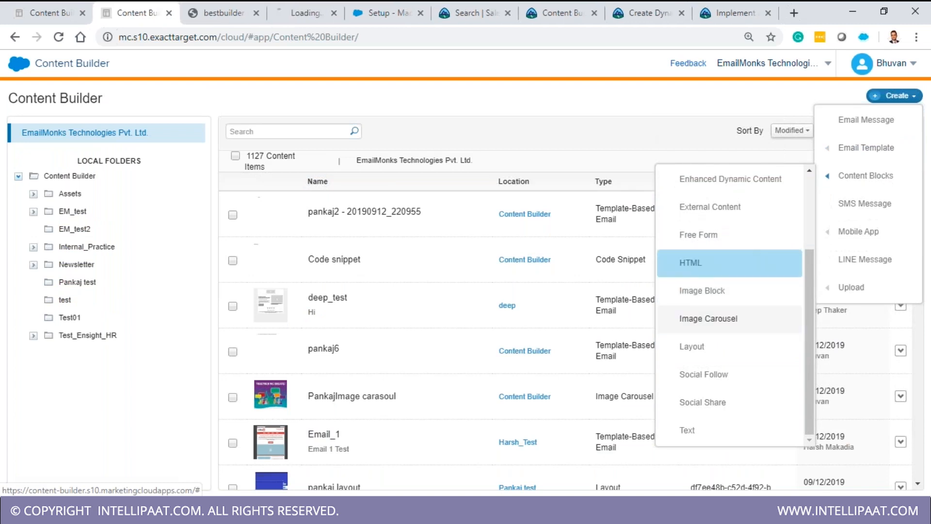
click(301, 9)
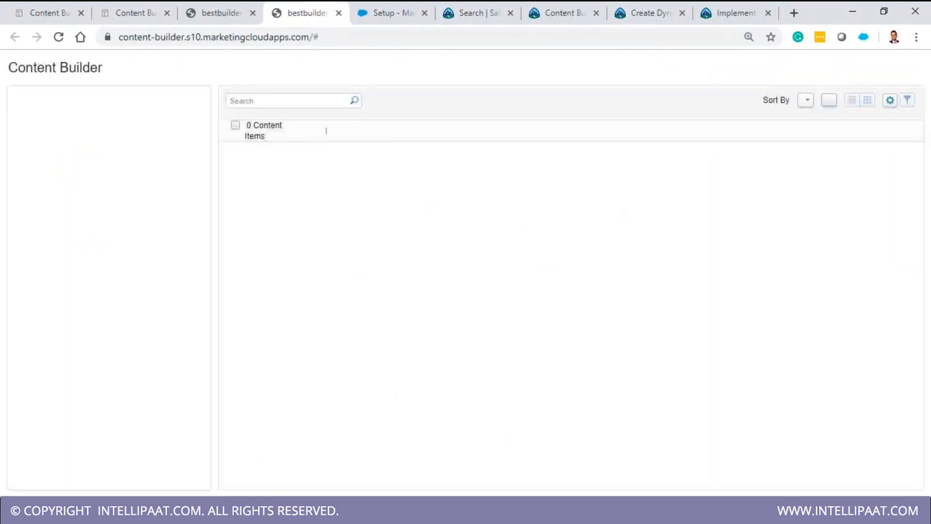
click(896, 65)
mouse_move(846, 199)
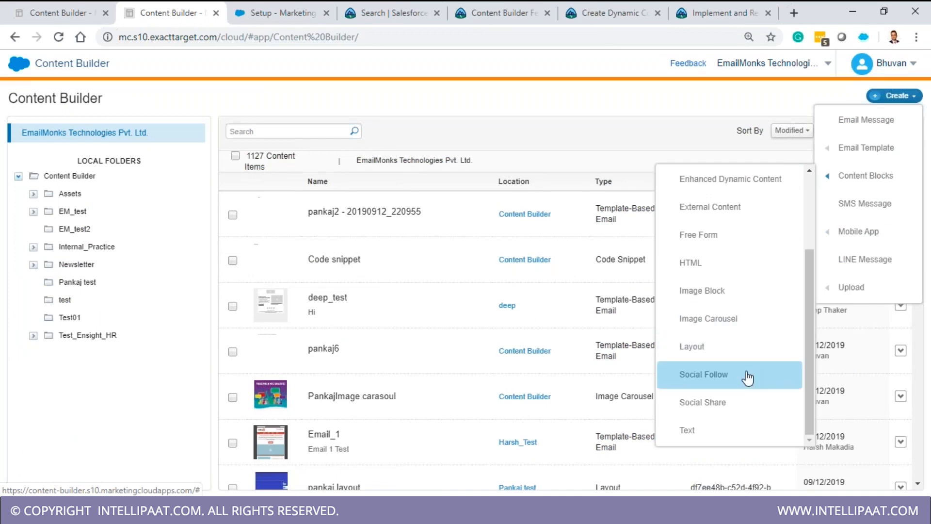
Step: Start a Layout content block and browse its Empty, Hero, One Column, and Three Columns layout styles
click(742, 348)
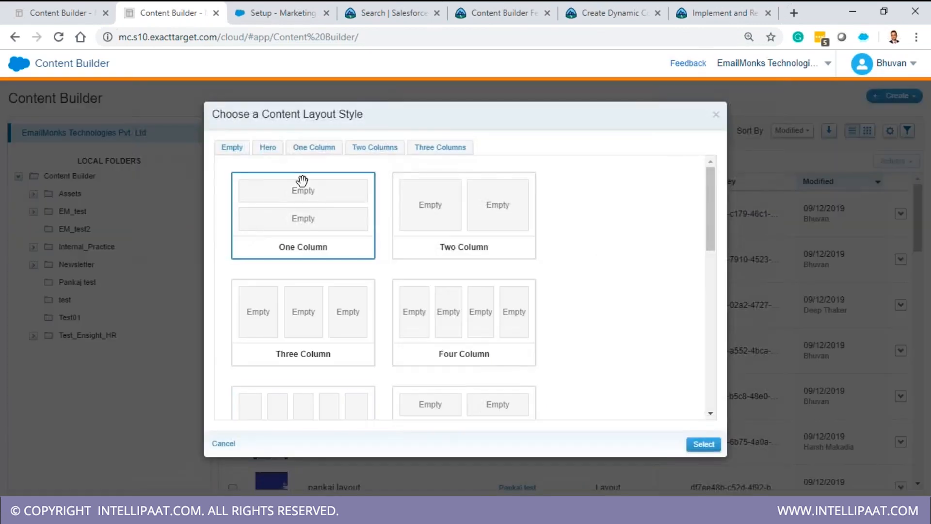
click(237, 152)
click(268, 149)
click(336, 150)
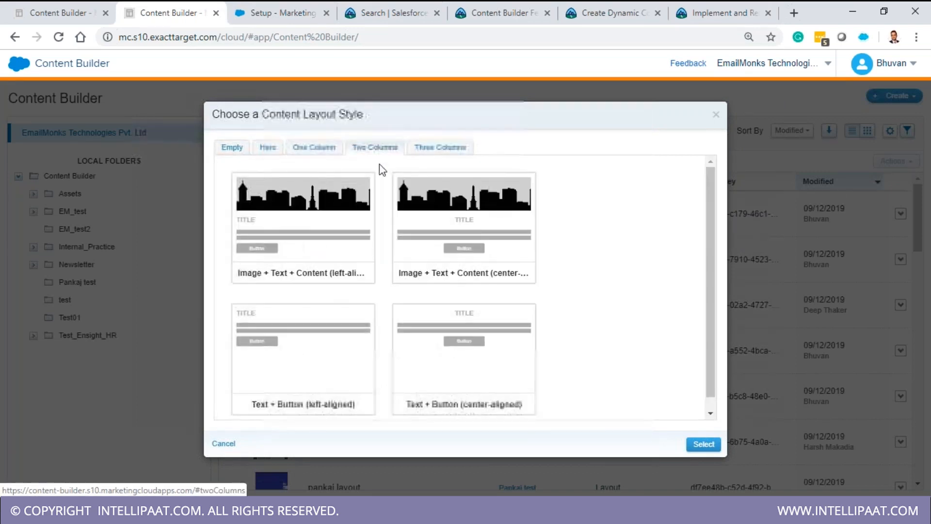
click(441, 148)
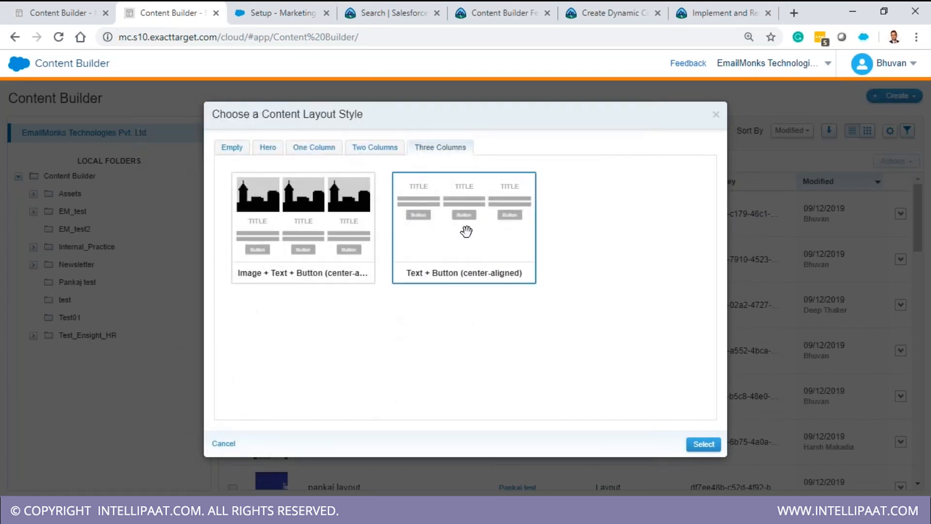
Step: Choose the empty One Column style for the new Layout content block
click(226, 148)
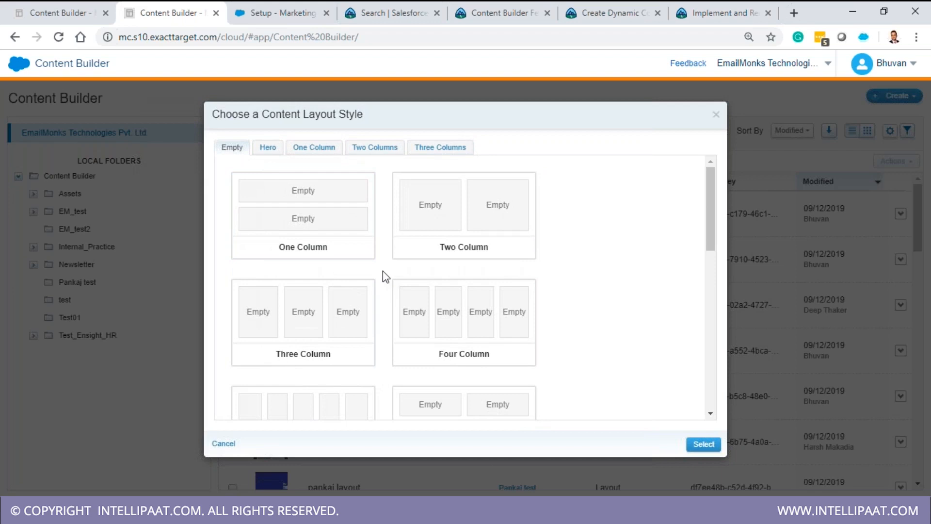
click(329, 215)
click(693, 443)
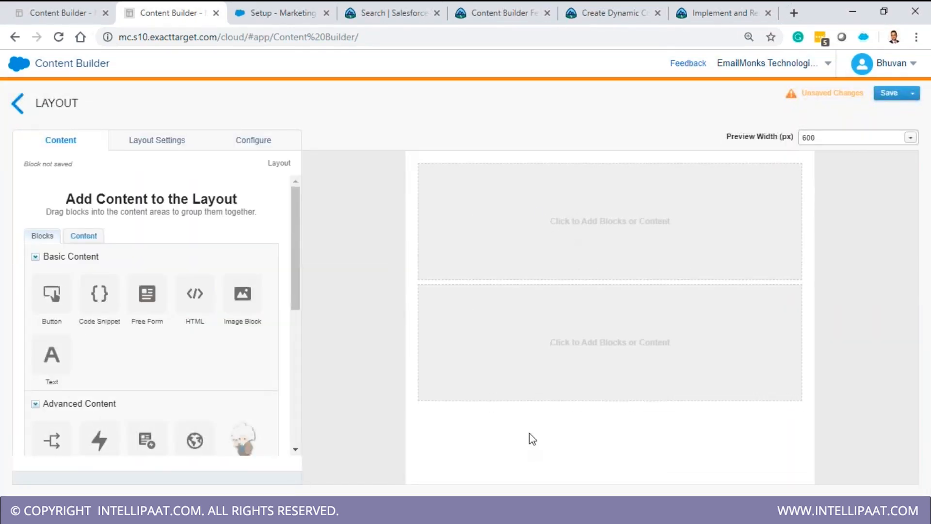
Step: Add a Code Snippet block to the layout's upper area and an Image Block to its lower area, and finish editing
drag(98, 297, 565, 248)
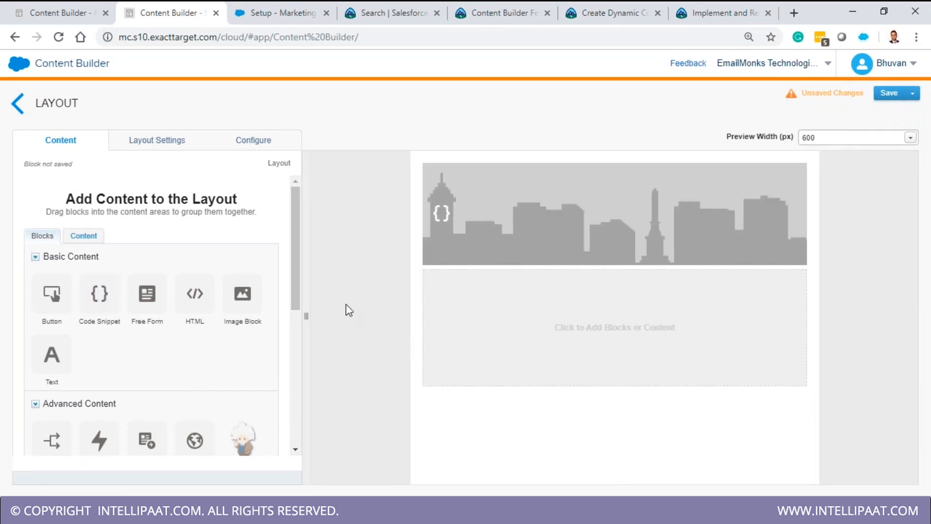
click(601, 471)
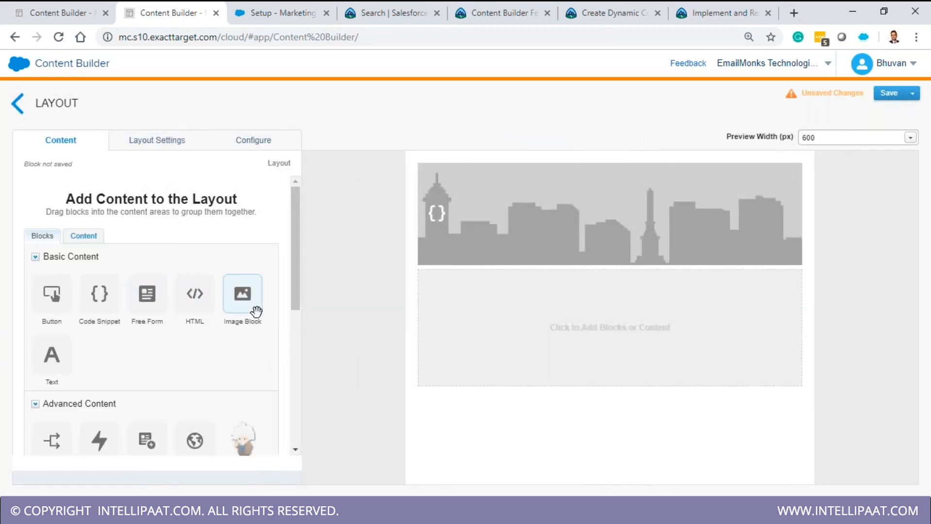
drag(256, 311, 641, 421)
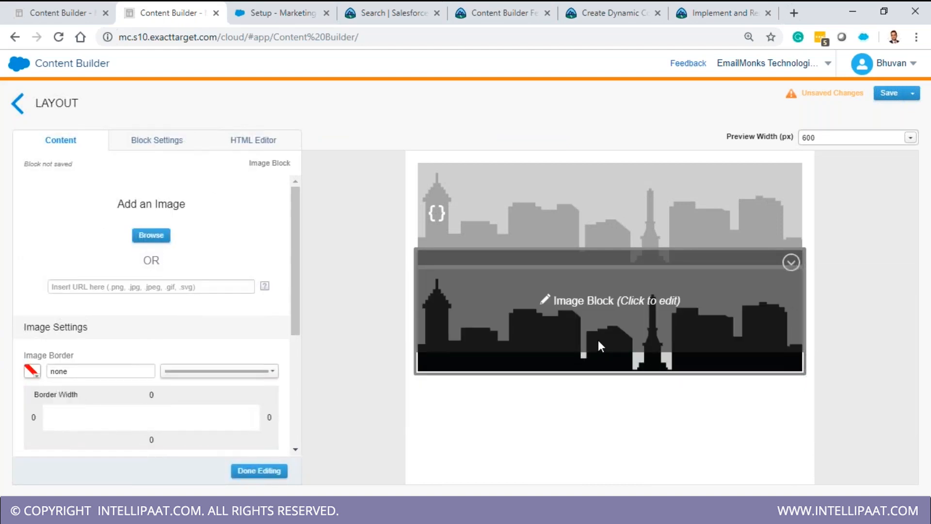
click(241, 471)
Step: Add an Enhanced Dynamic Content block below the image block using the existing Content map, skip selecting an audience, and finish editing
scroll(214, 413, down, 2)
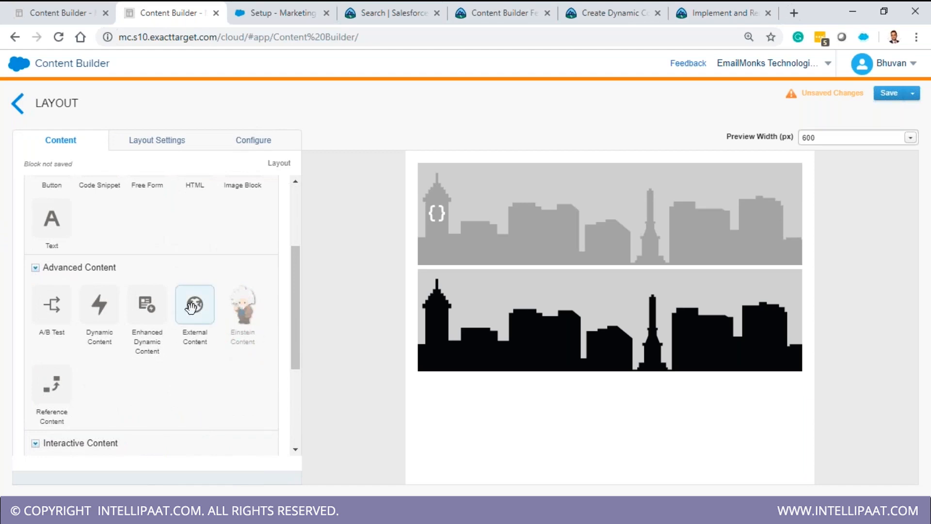
drag(147, 308, 549, 356)
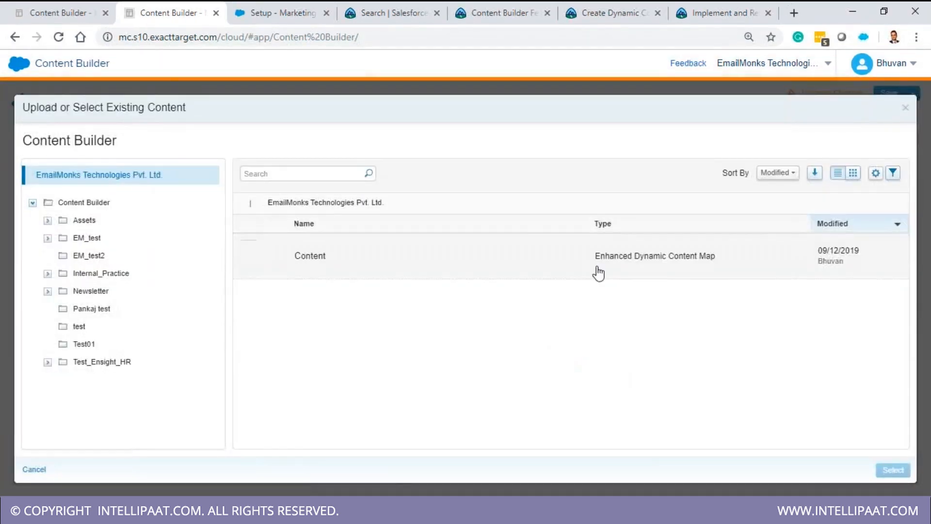
click(597, 271)
click(901, 468)
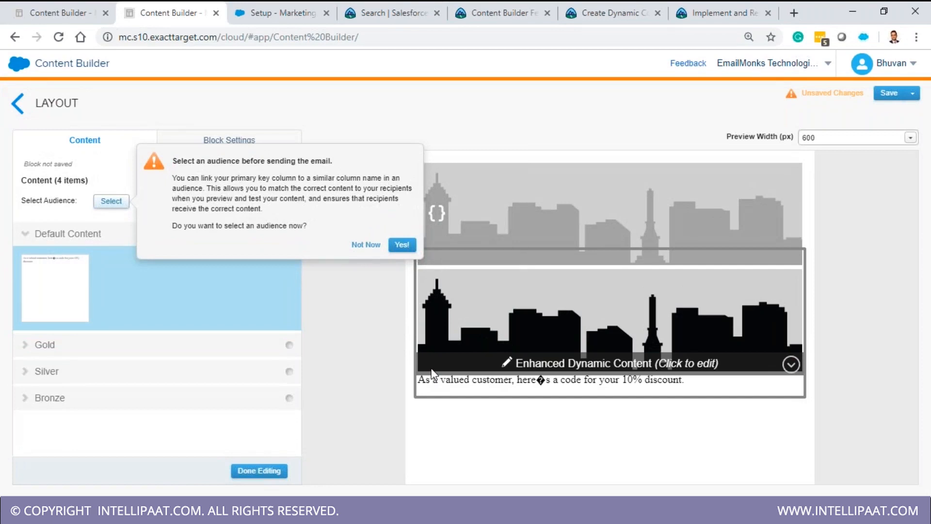
click(395, 331)
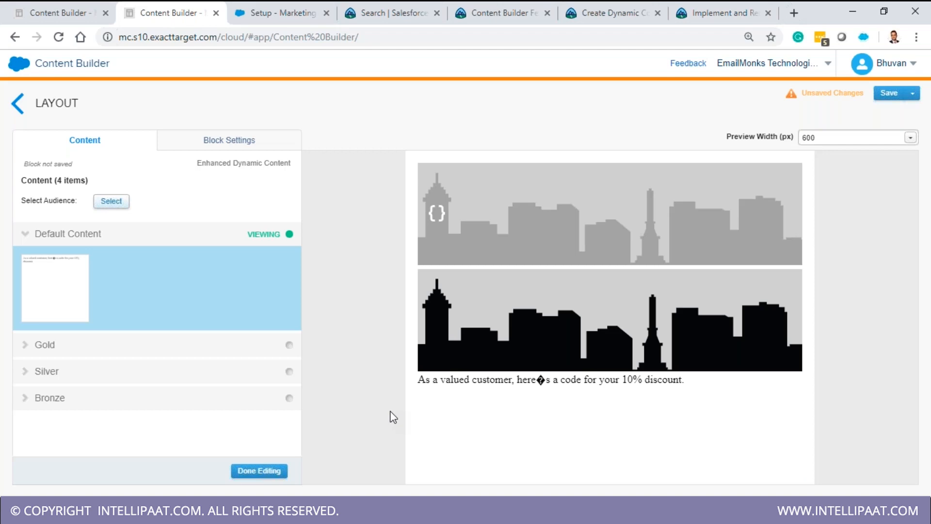
click(264, 472)
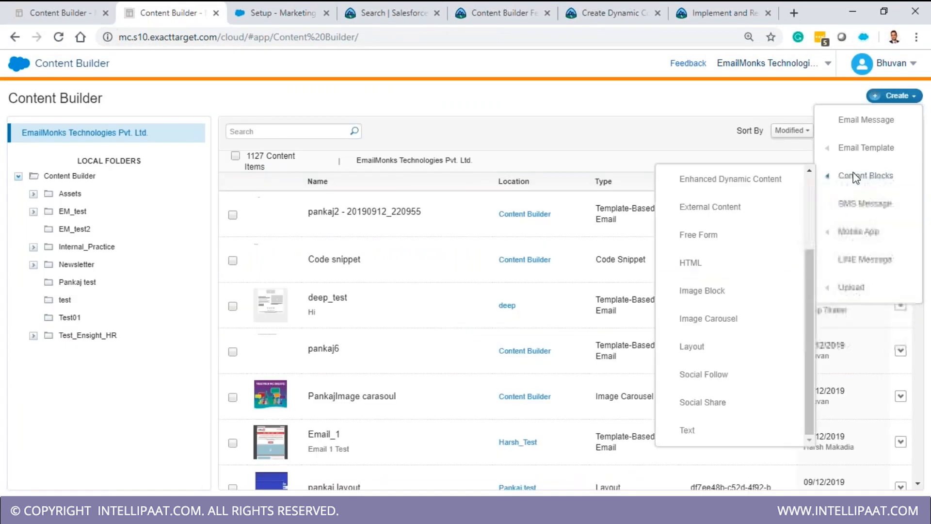
Step: Look over a new Social Follow block and leave it without saving
click(739, 381)
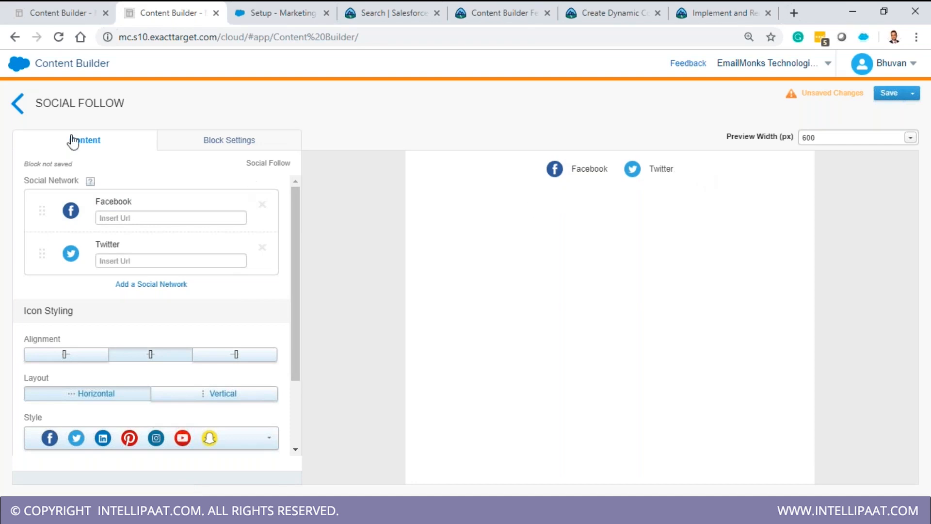
click(18, 104)
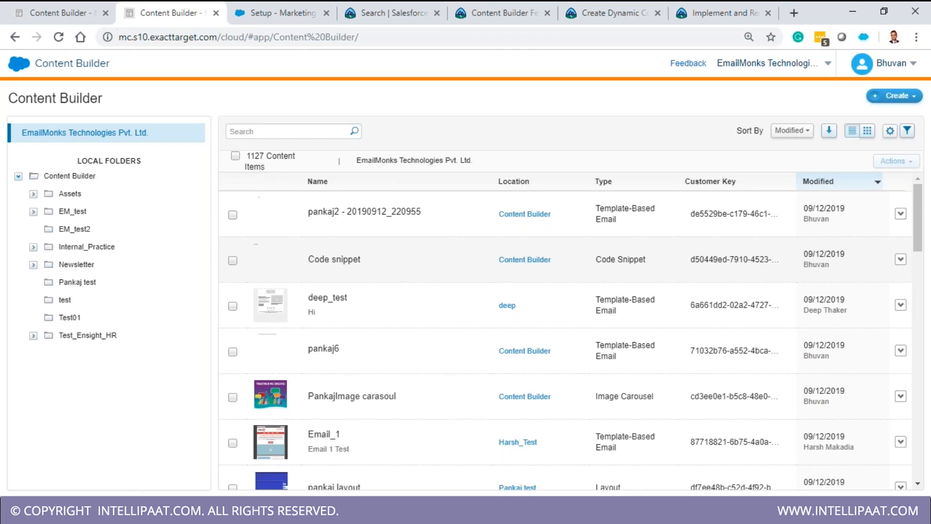
Step: View the details of the existing Code snippet item and return to the content list
click(348, 260)
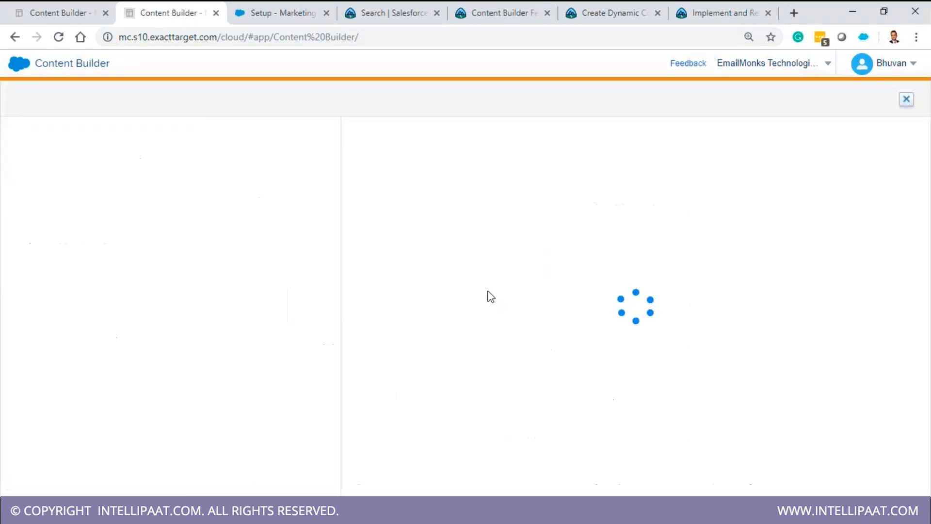
click(15, 37)
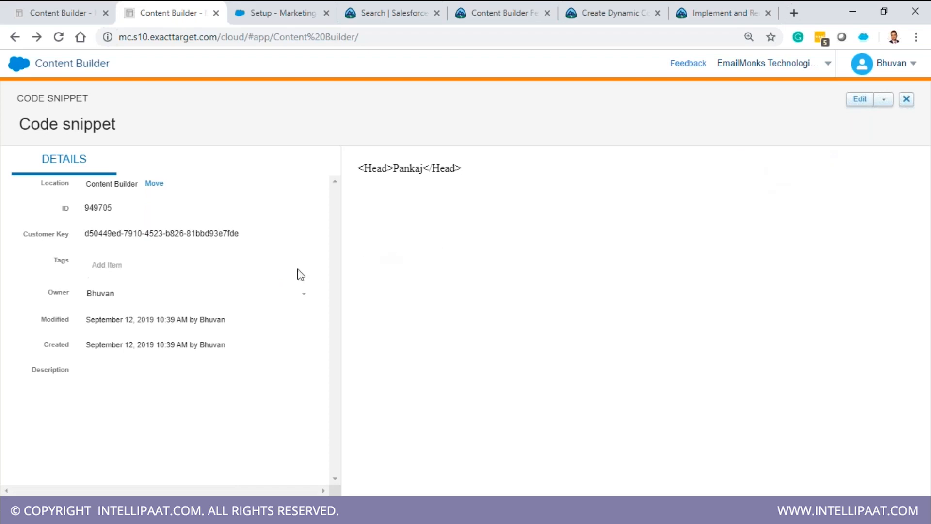
click(16, 38)
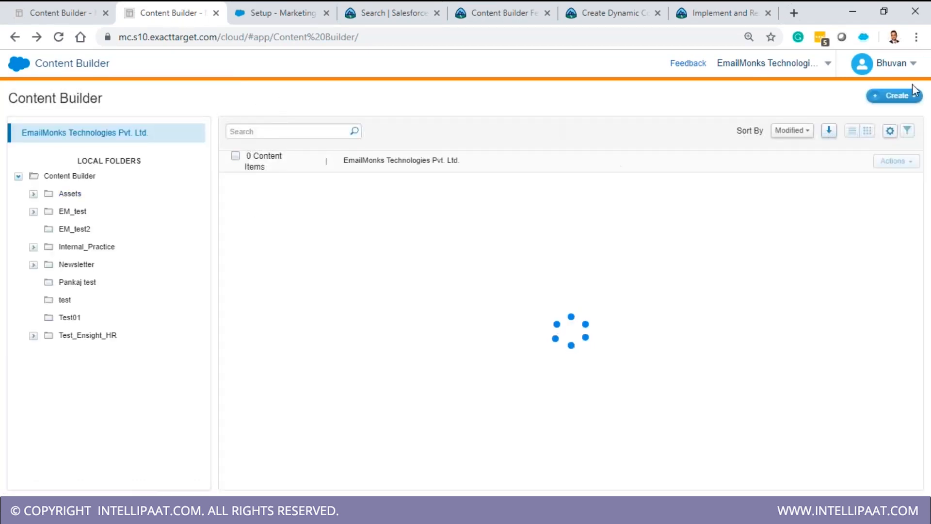
Step: Open another new Social Follow block and examine its social networks, alignment, layout, icon style choices, and text label settings
click(905, 97)
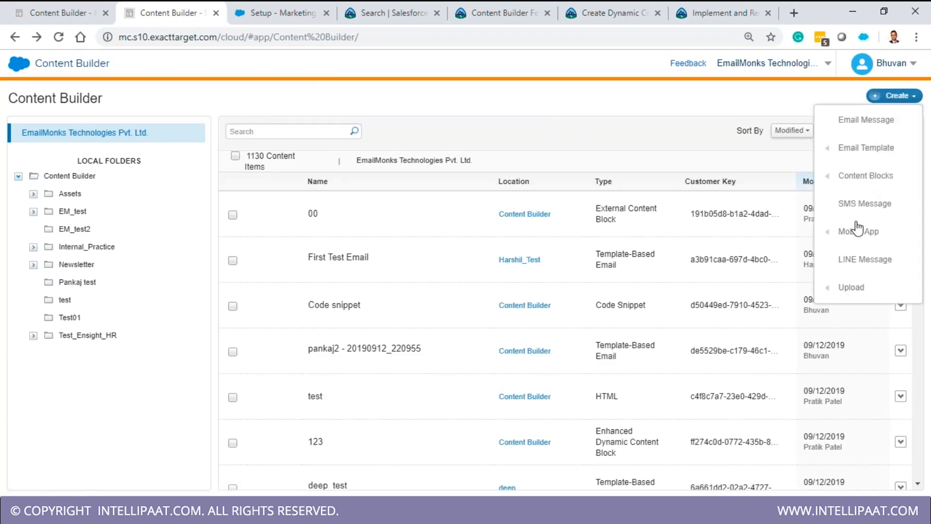
mouse_move(853, 177)
scroll(745, 242, down, 1)
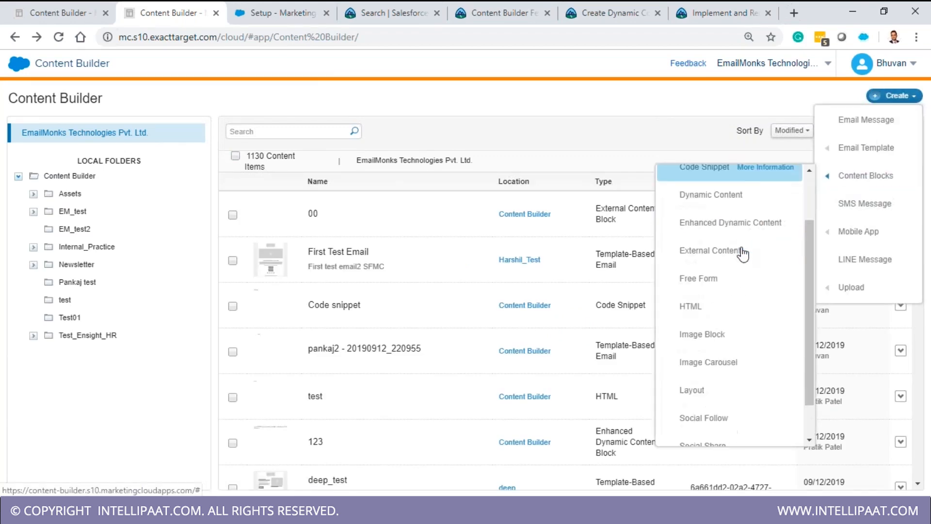
scroll(721, 384, down, 1)
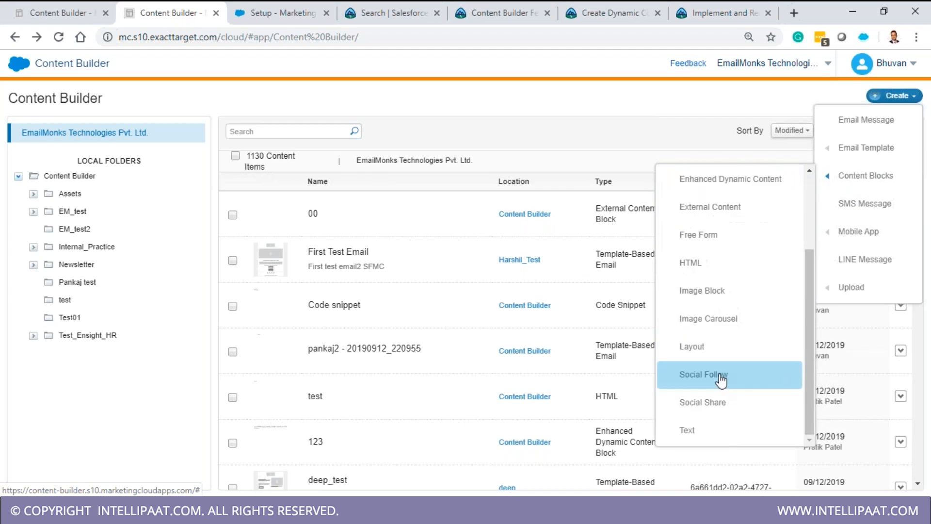
click(721, 381)
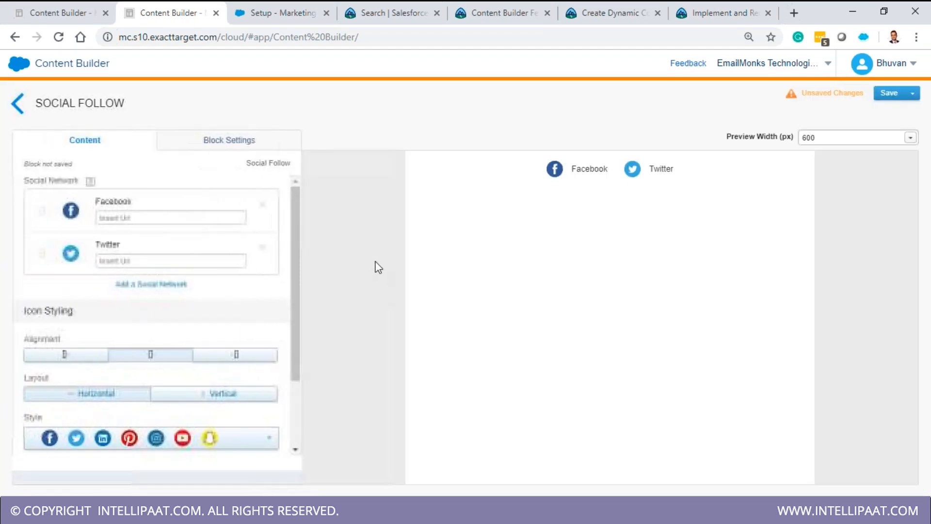
drag(297, 325, 301, 405)
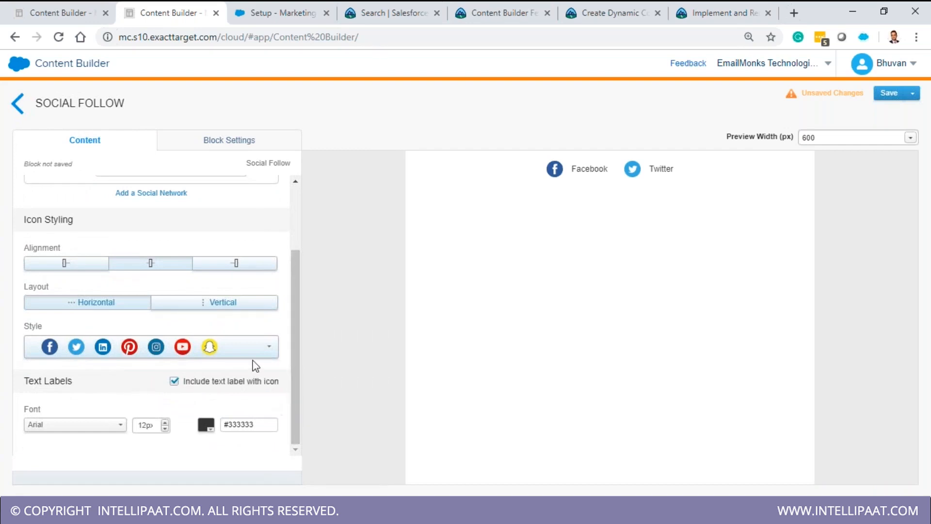
click(266, 352)
drag(294, 365, 290, 406)
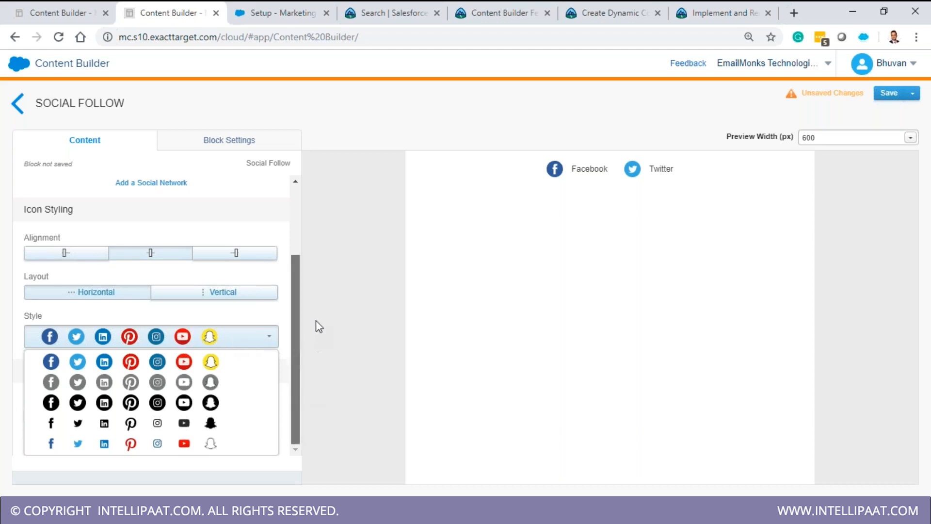
scroll(297, 315, up, 3)
scroll(301, 265, down, 3)
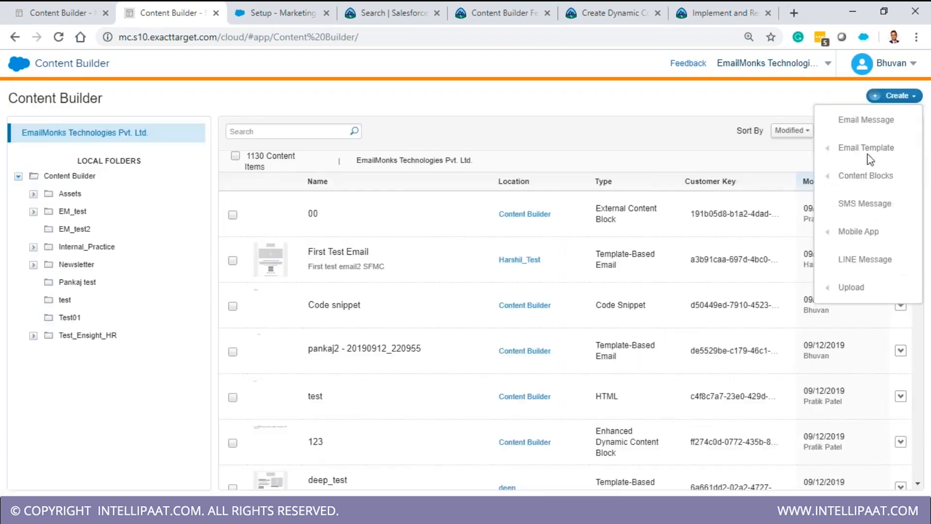
Step: Look through the content block types and open a new Text block
mouse_move(866, 176)
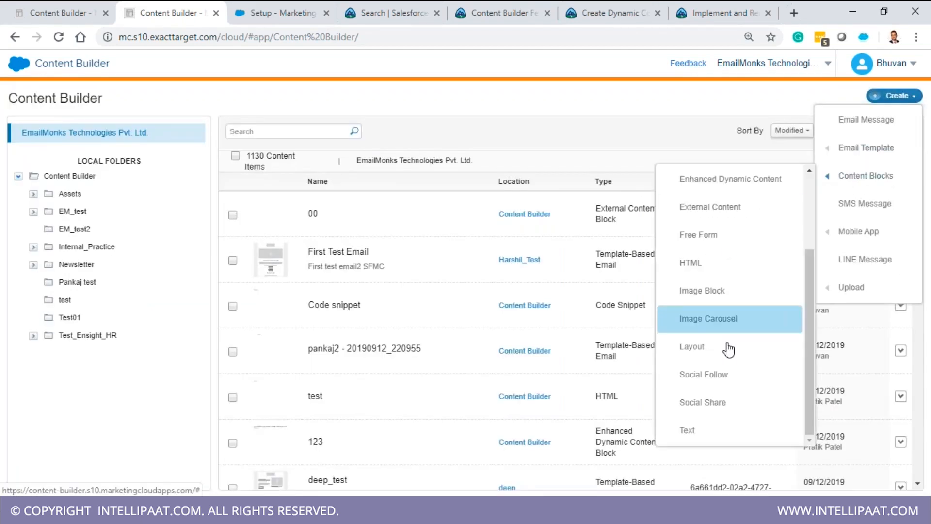
scroll(707, 437, up, 2)
scroll(725, 410, down, 2)
click(719, 436)
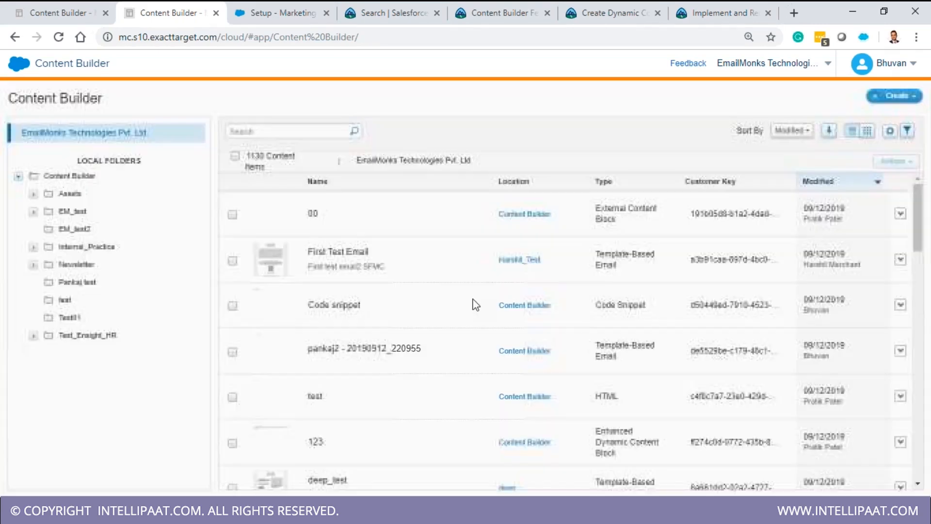
Step: Create the email message pankaj8 from the Left Sidebar 2 Row template, revisit its properties, and return to the content list
click(910, 97)
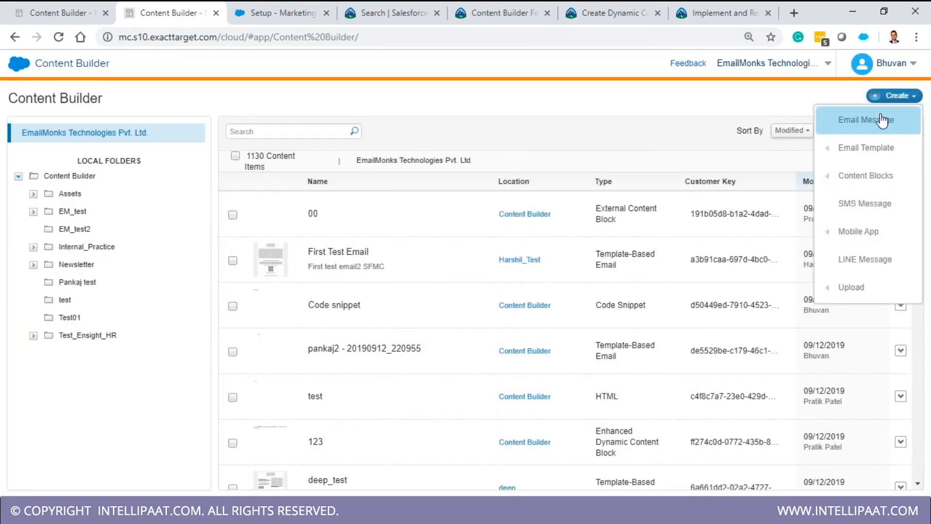
click(883, 122)
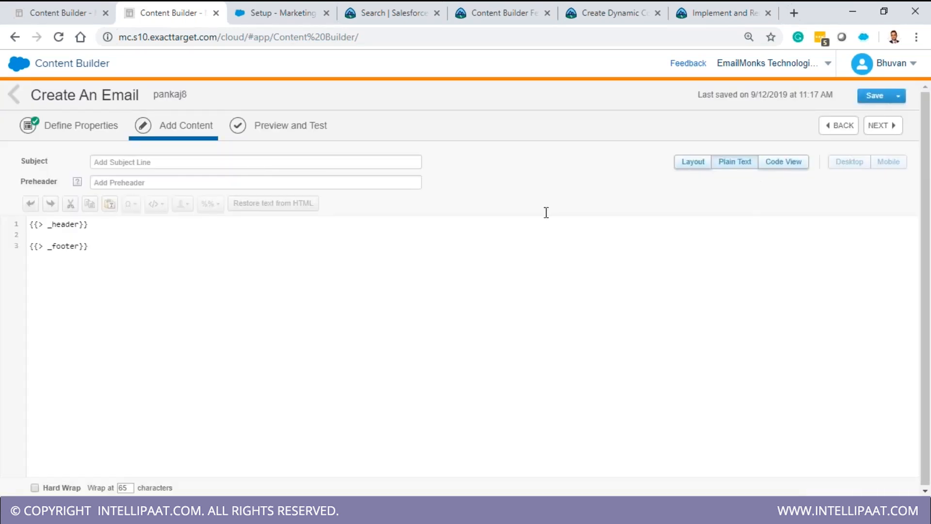
click(842, 128)
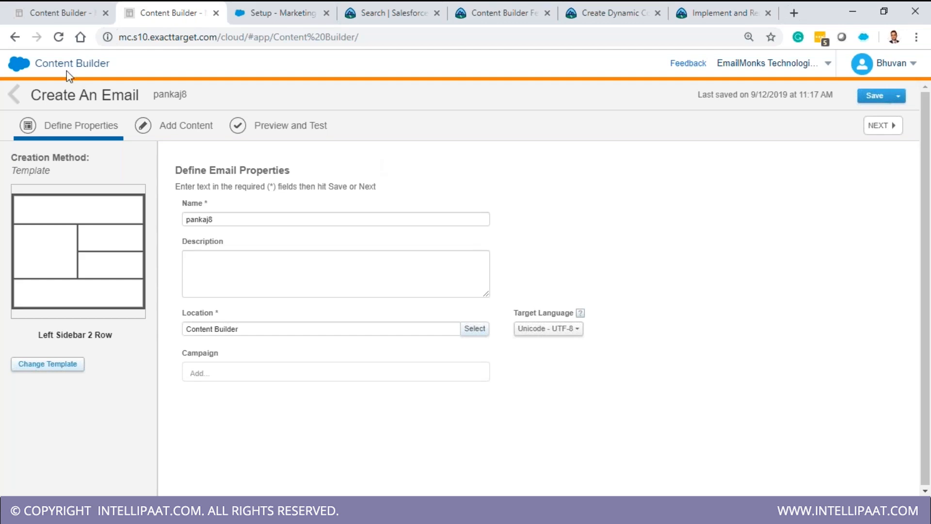
click(14, 94)
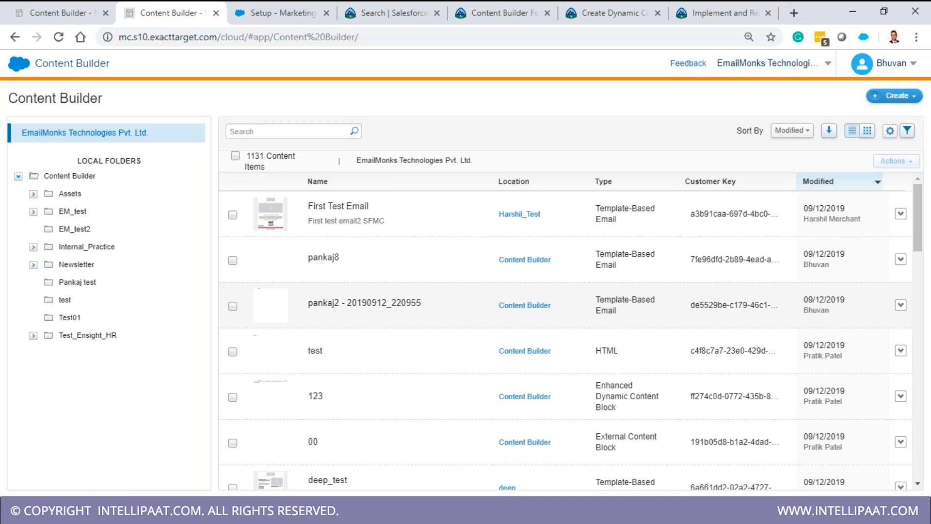
Step: Search Google in a new browser tab for "appexchange salesforce marketing cloud" and open the AppExchange Marketing Cloud collection
click(794, 13)
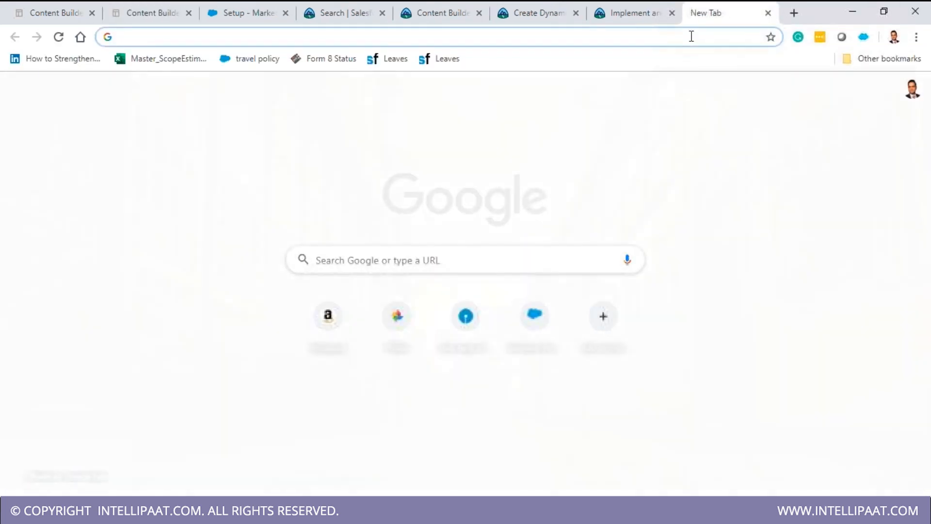
text(appexchange sales)
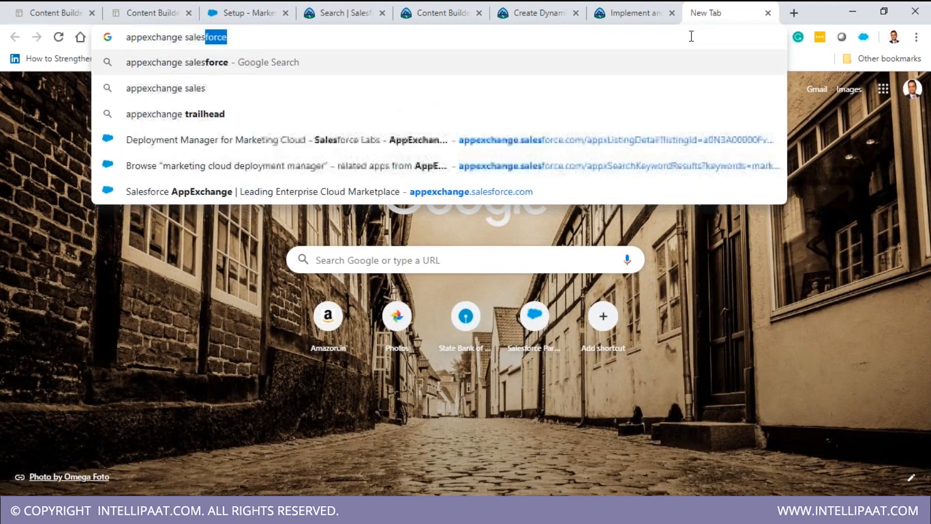
text(force )
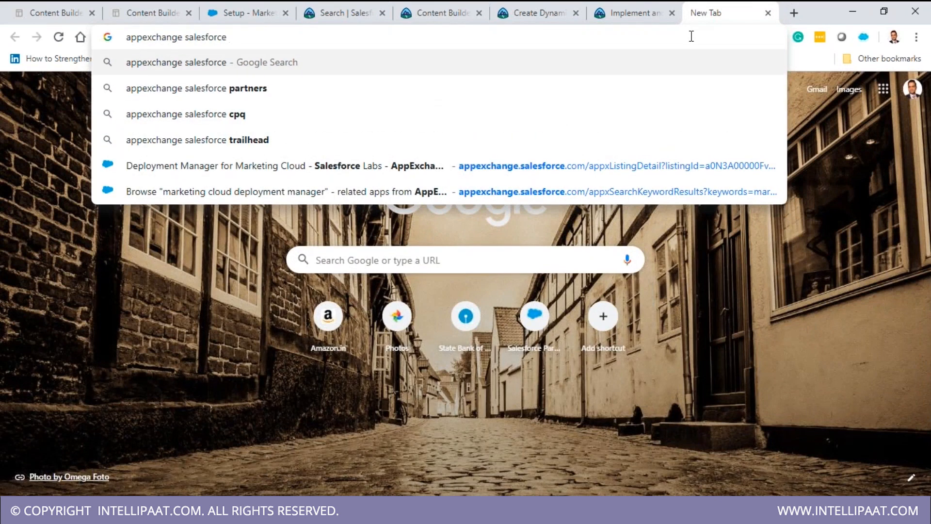
text(marketing cloud)
key(Return)
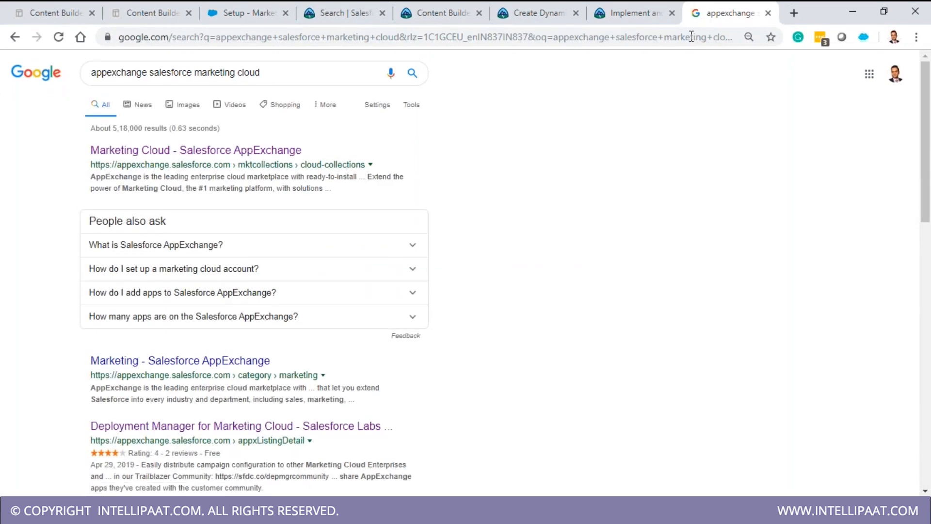
click(307, 167)
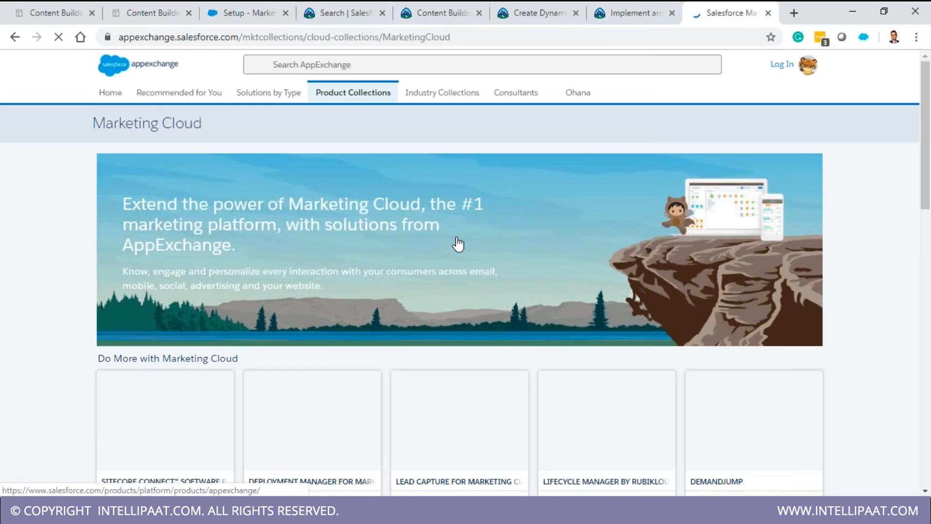
Step: Browse the AppExchange apps offered for Marketing Cloud and mobile marketing
scroll(453, 246, down, 3)
mouse_move(604, 344)
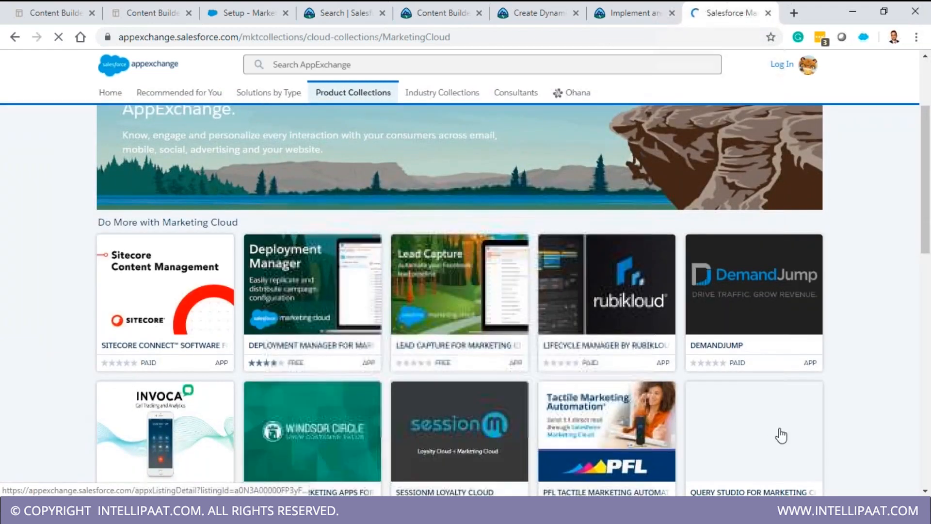
scroll(853, 403, down, 2)
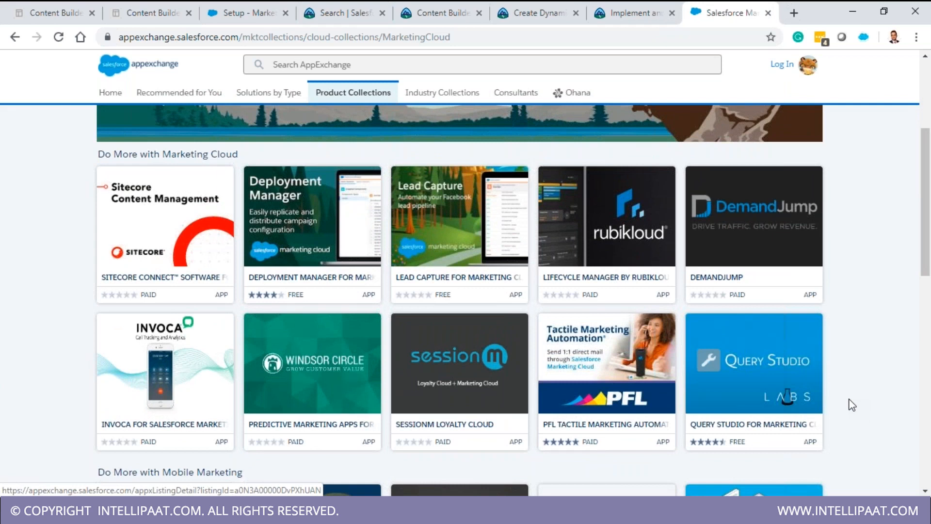
scroll(853, 405, down, 4)
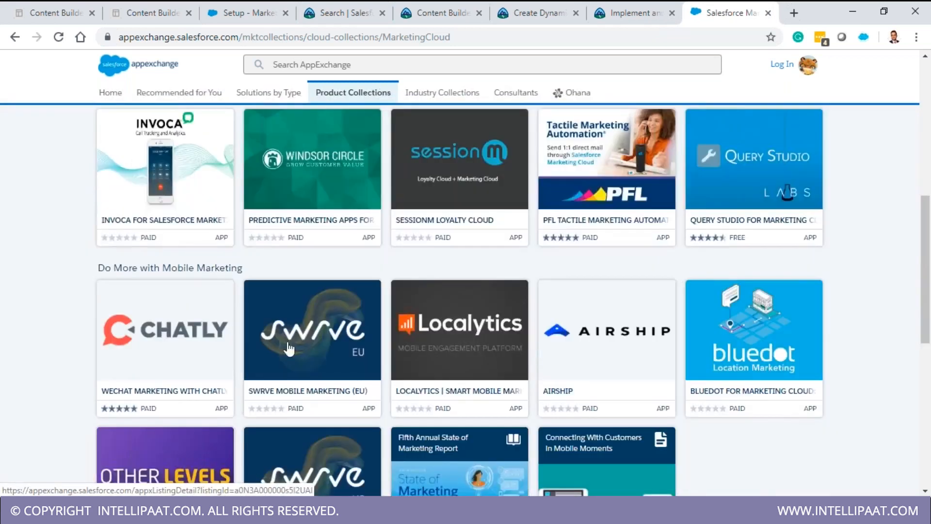
scroll(765, 403, down, 4)
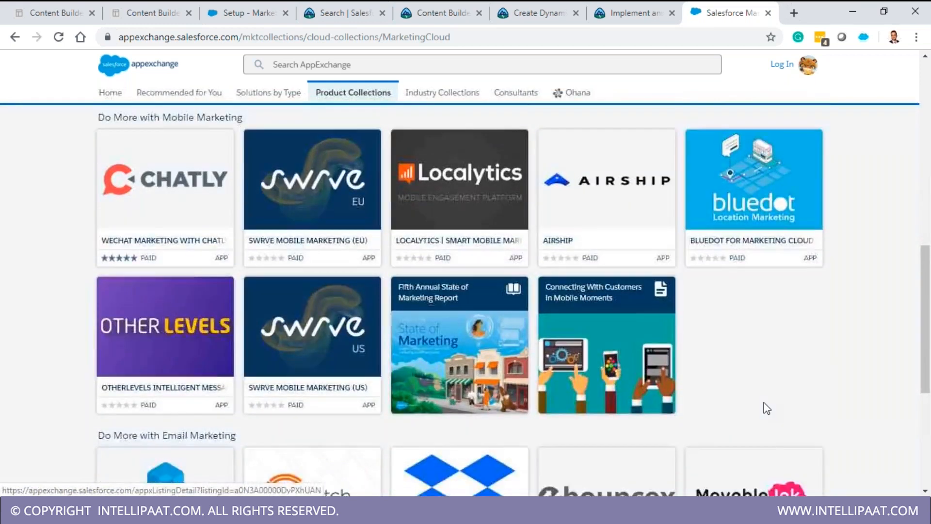
scroll(849, 425, down, 1)
scroll(849, 425, up, 7)
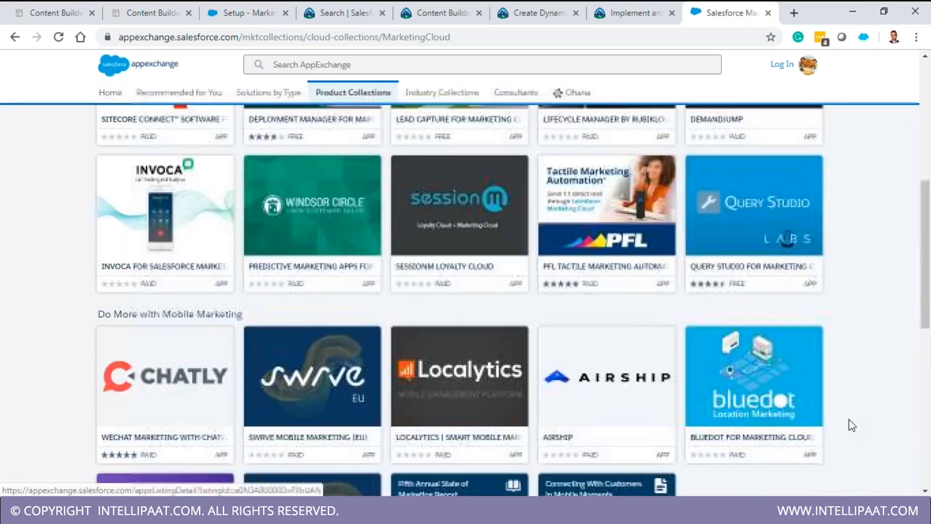
scroll(850, 423, up, 3)
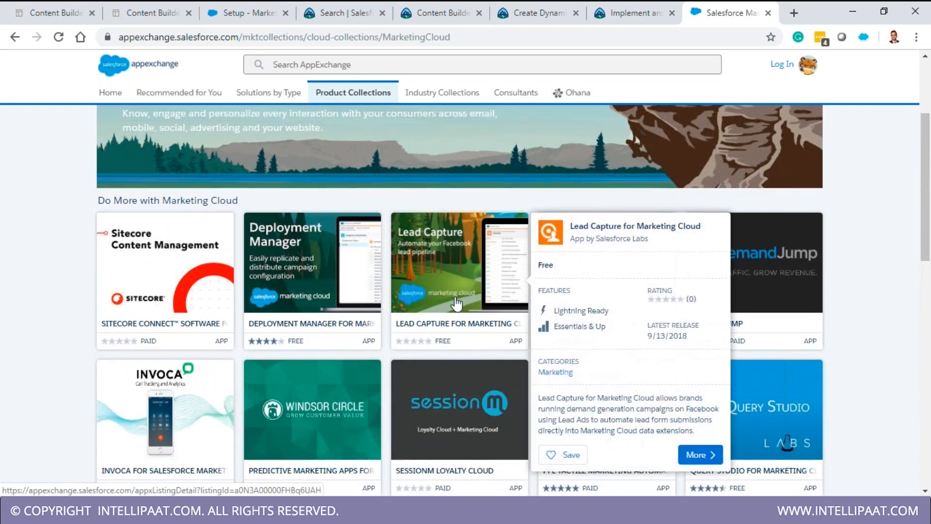
Step: Open the Lead Capture for Marketing Cloud listing, read its description, and go through its screenshots
click(461, 303)
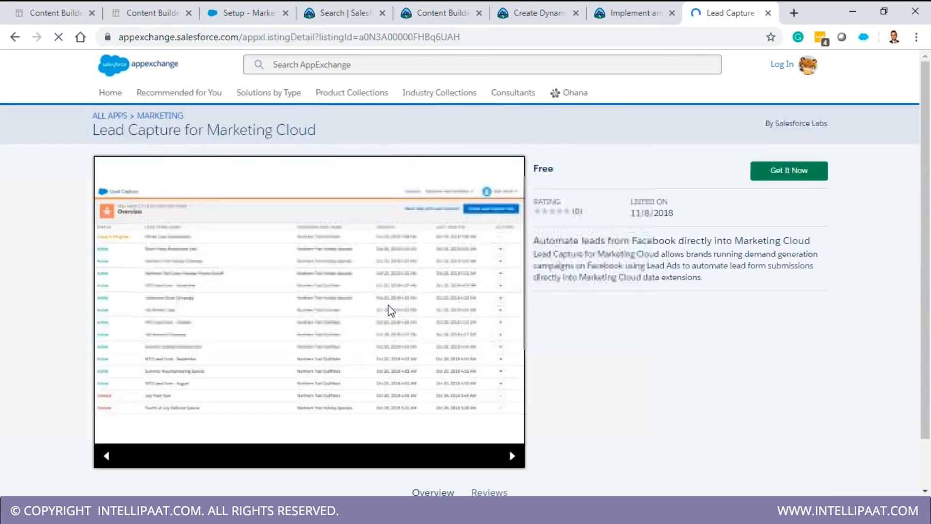
drag(642, 241, 796, 240)
drag(534, 241, 811, 243)
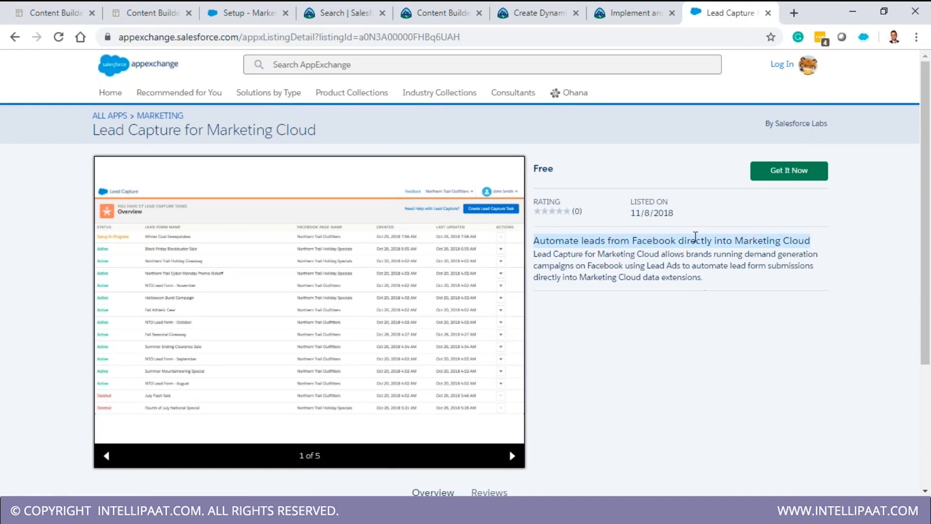
scroll(603, 343, down, 3)
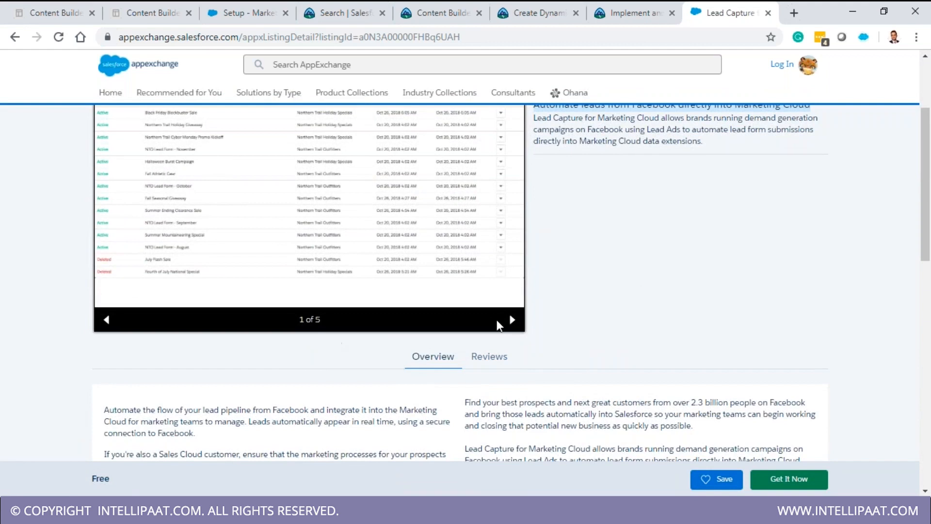
click(512, 319)
scroll(526, 409, up, 3)
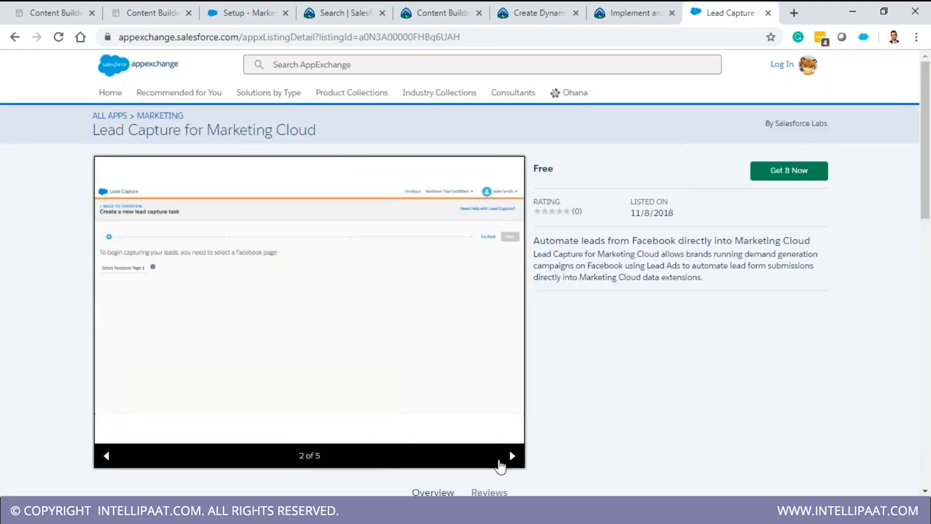
click(512, 456)
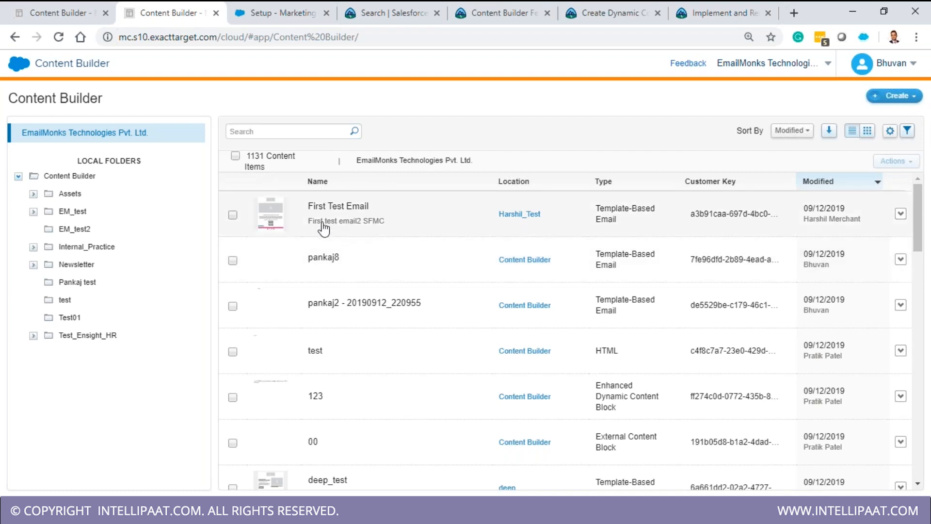
Step: Return to Content Builder and create the email message pankaj9 from the saved template pankaj4
click(904, 96)
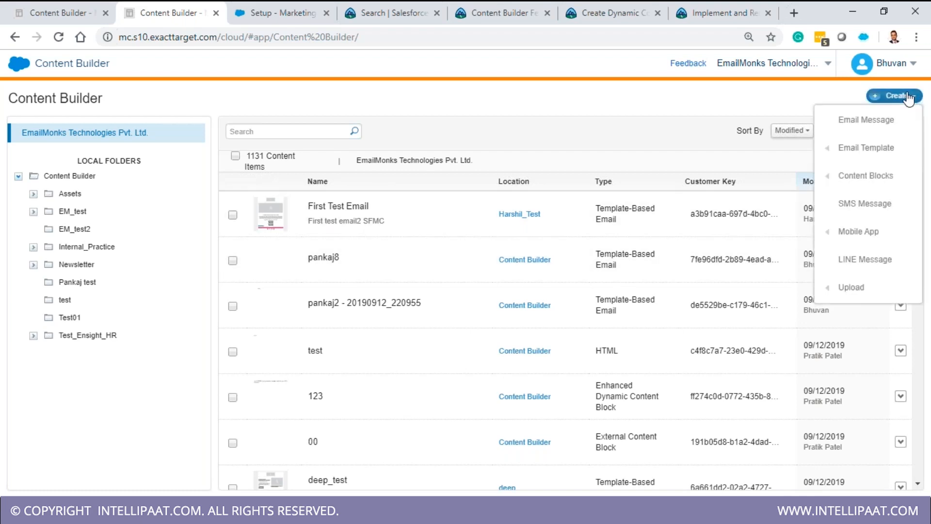
click(877, 121)
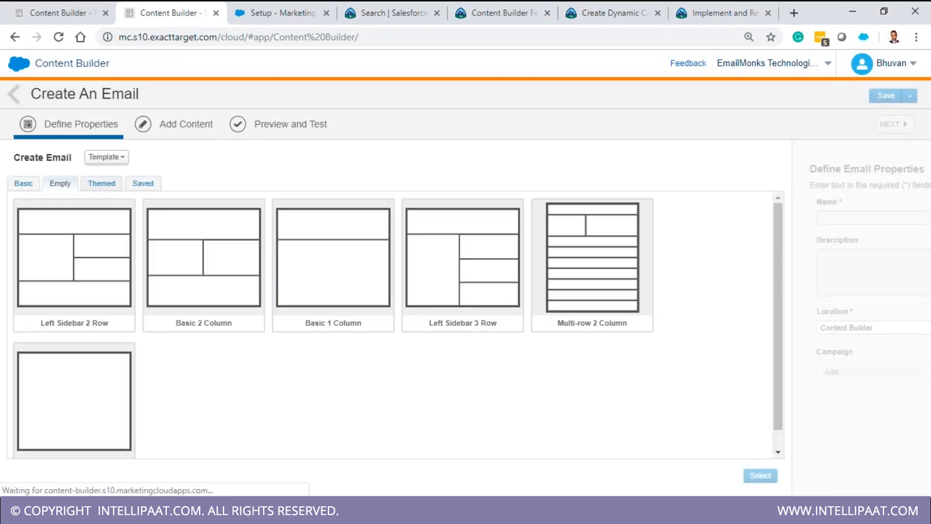
click(144, 184)
click(121, 318)
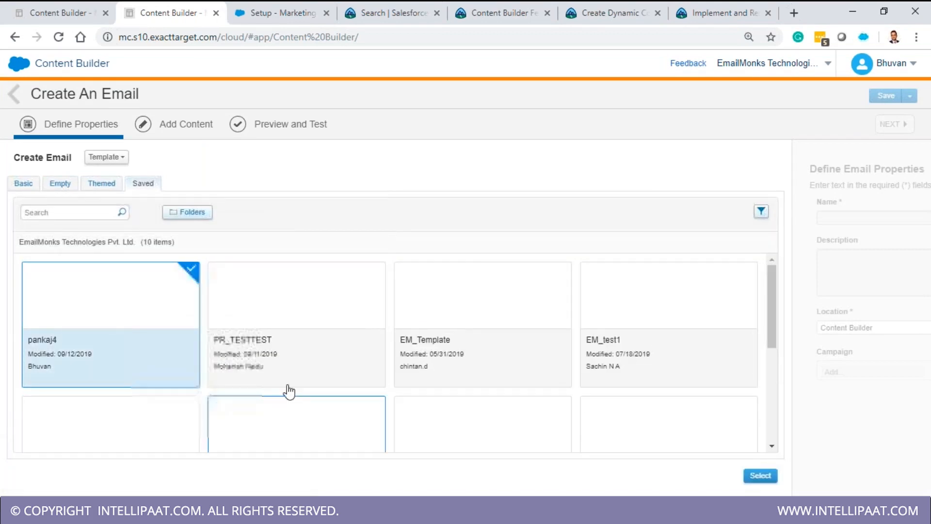
click(761, 476)
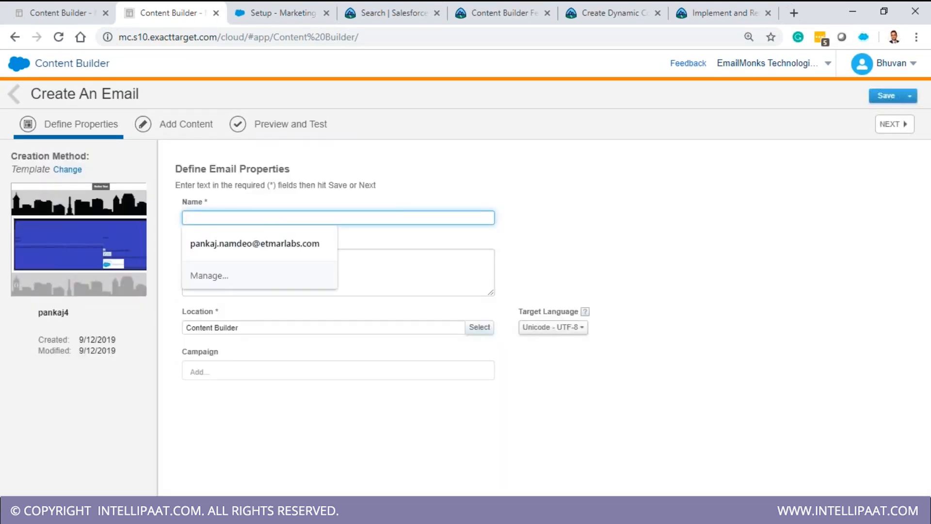
text(pankaj9)
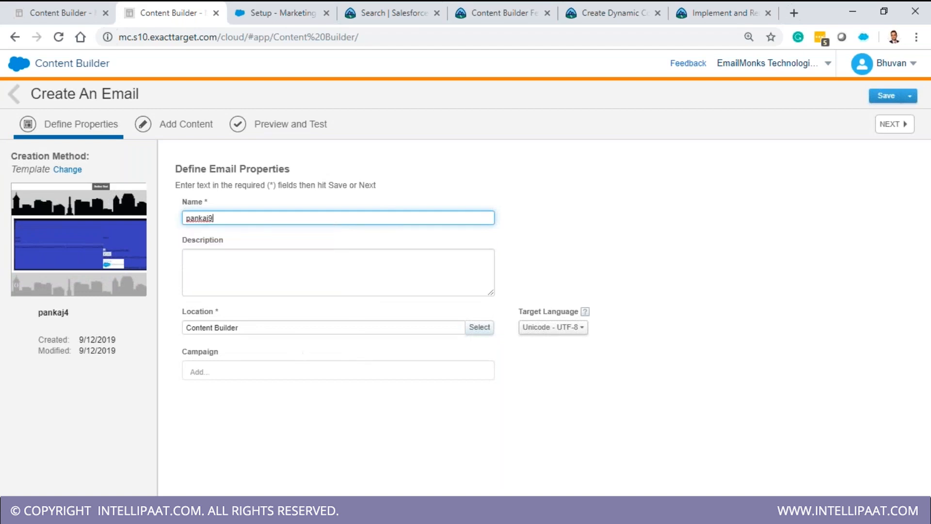
key(Return)
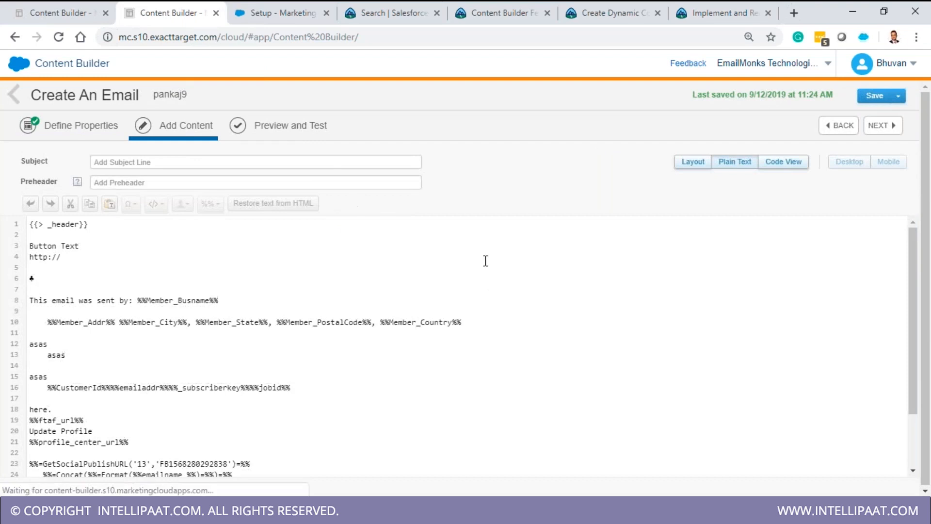
Step: Open the email's preview and test stage and compare its desktop and mobile renderings
click(291, 125)
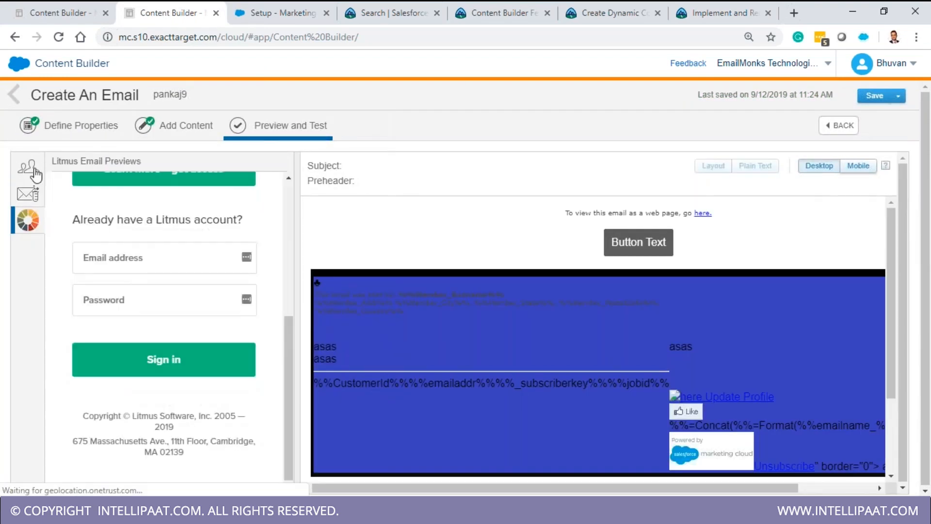
click(32, 170)
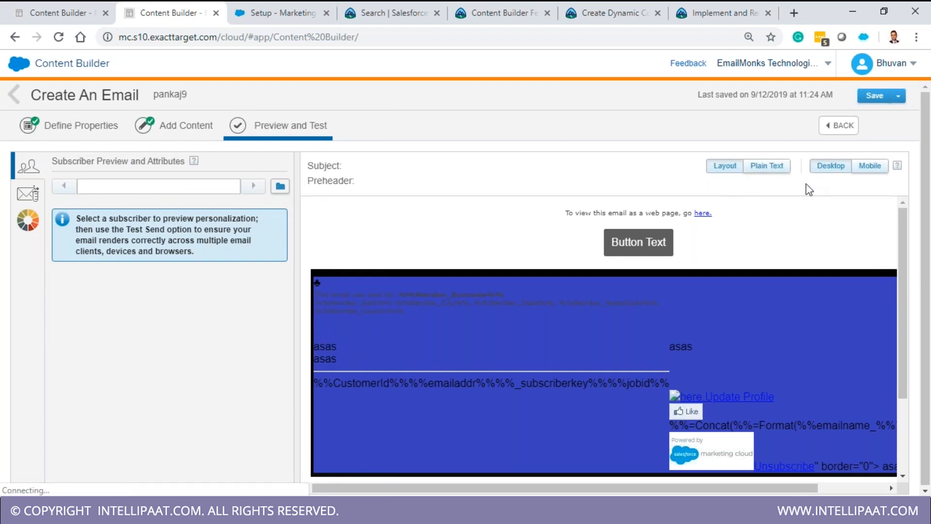
click(871, 170)
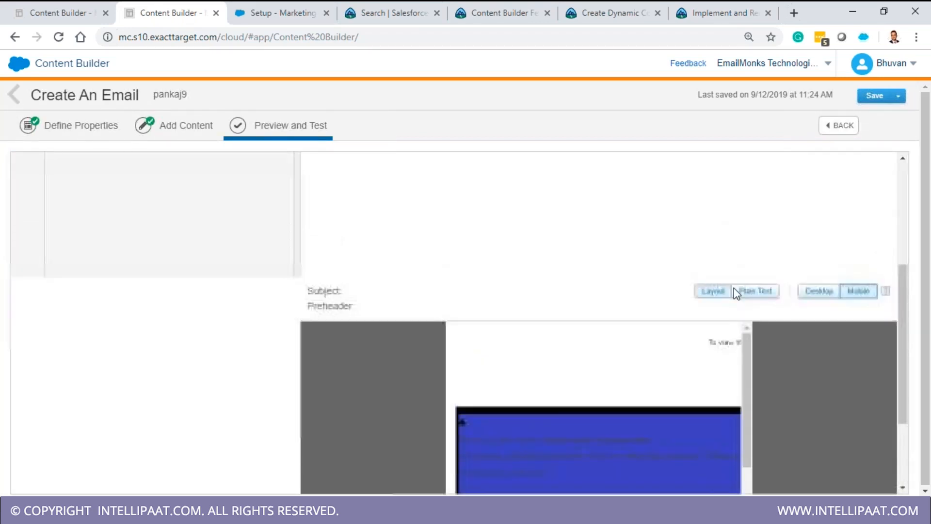
click(822, 168)
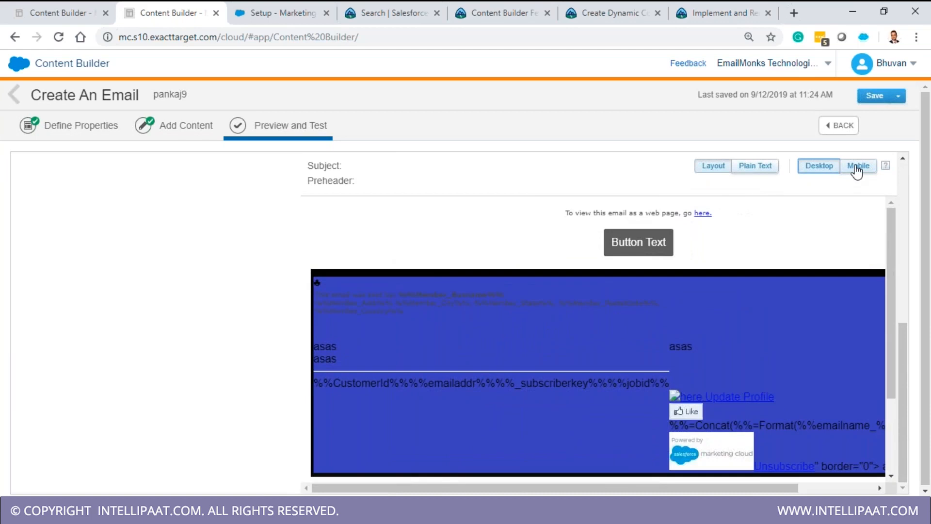
click(819, 170)
click(860, 167)
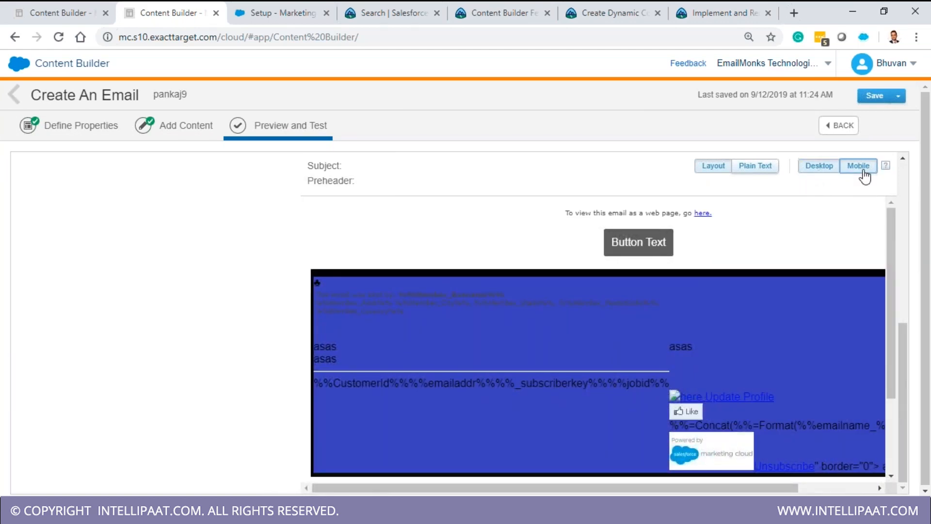
click(833, 126)
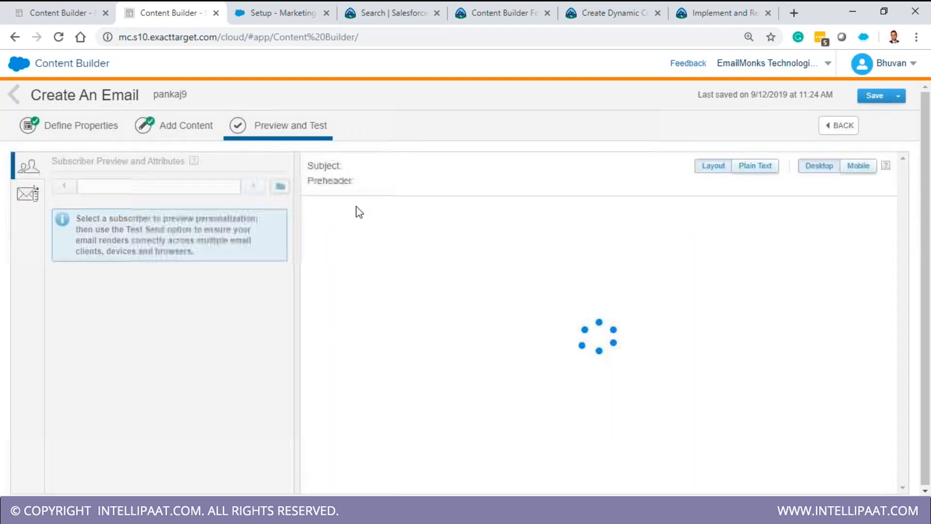
Step: Look through the Data Extensions folders available for choosing a preview subscriber, then leave the recipient selection
click(280, 186)
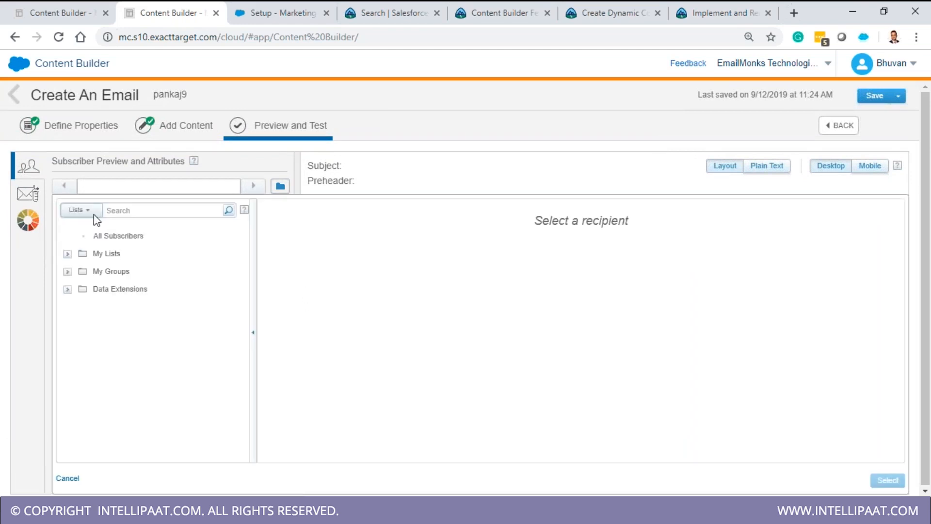
click(68, 290)
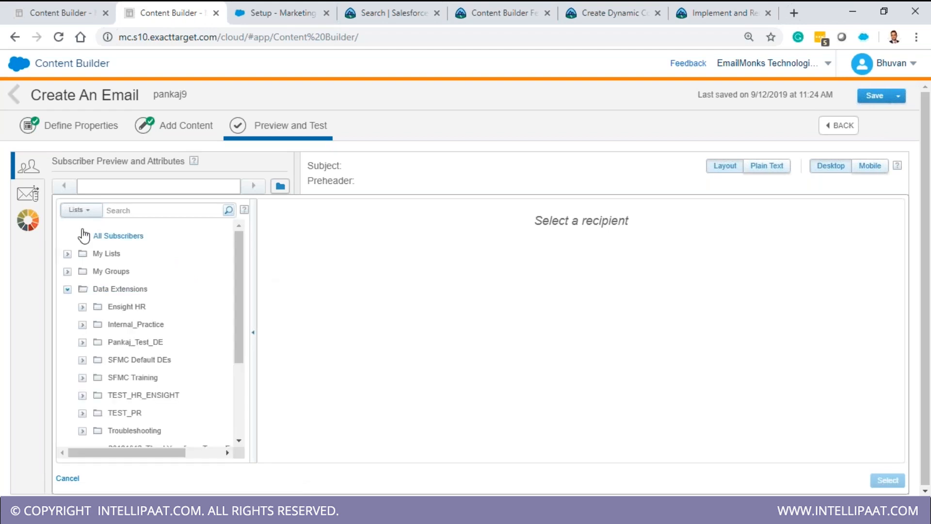
click(843, 129)
Step: Examine the Test Send recipient, sender, and delivery options along with the personalization strings and footer in the email preview
click(28, 194)
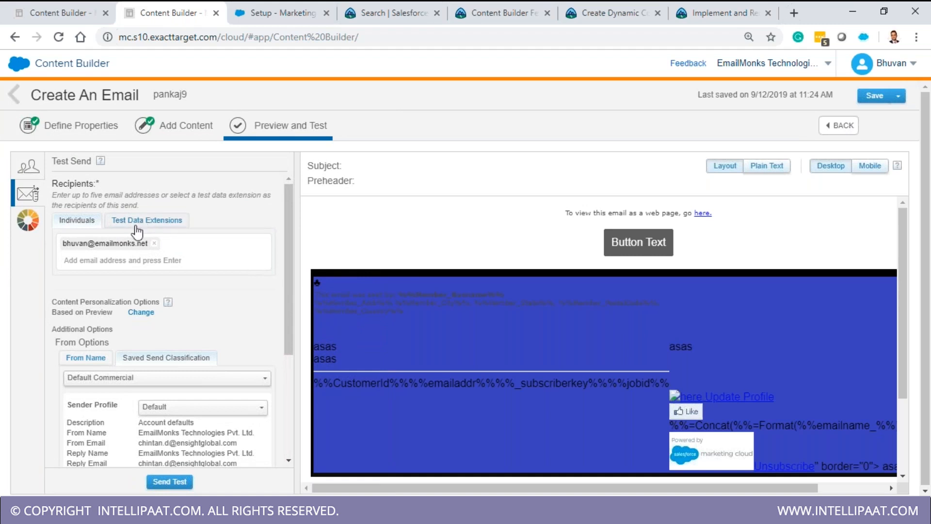
scroll(177, 228, down, 4)
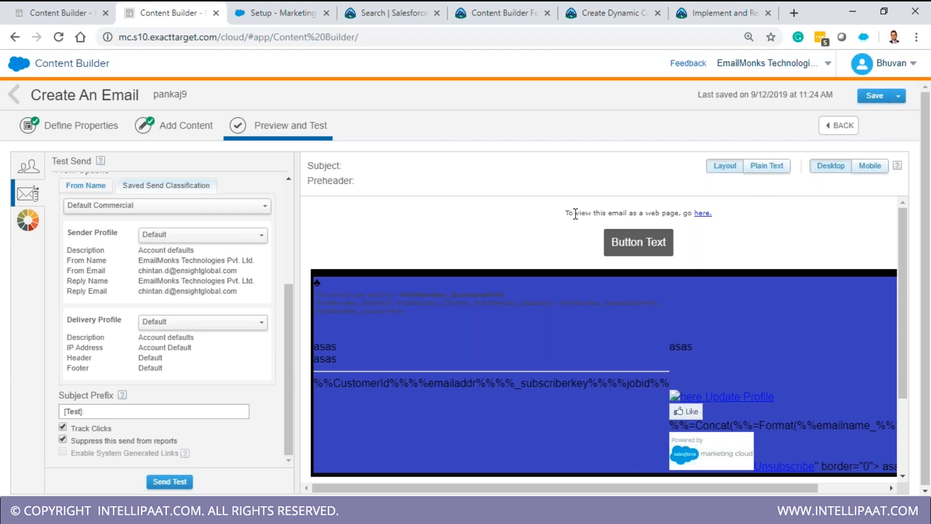
drag(333, 383, 837, 452)
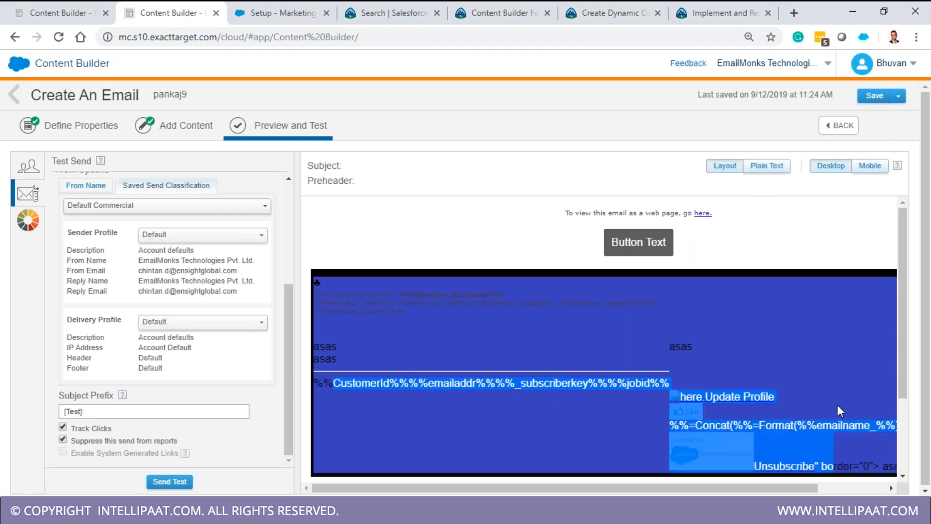
scroll(837, 404, down, 2)
drag(442, 394, 640, 454)
click(430, 343)
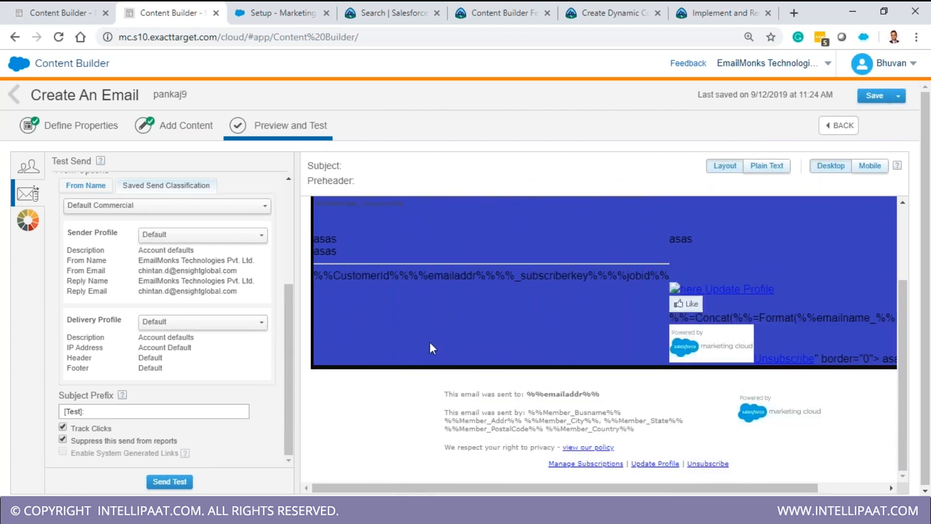